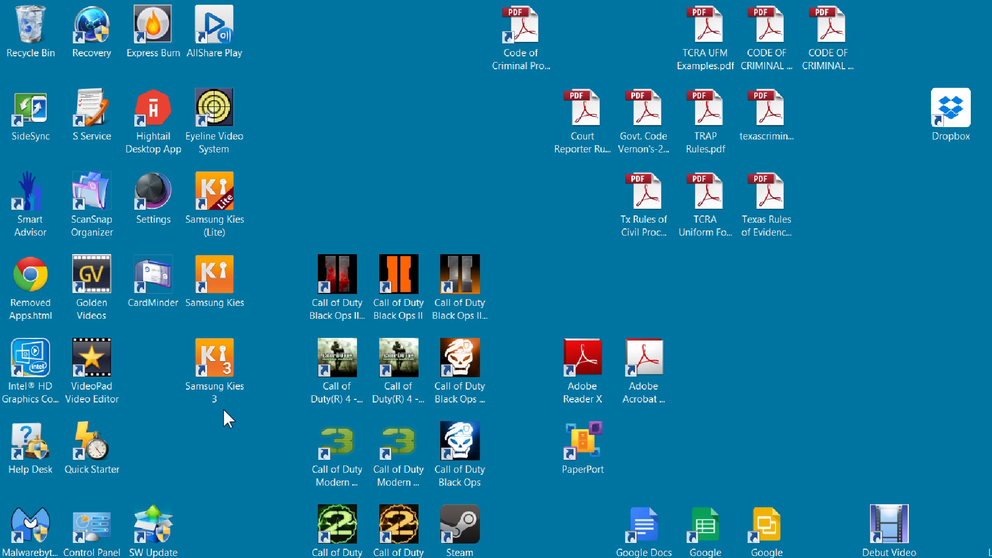
- Preview the open Adobe Acrobat documents, including Code of Criminal Procedure - Chapter 2.pdf and Court Reporter Rules Standards-2011.pdf
{"action": "mouse_move", "coordinate": [399, 553]}
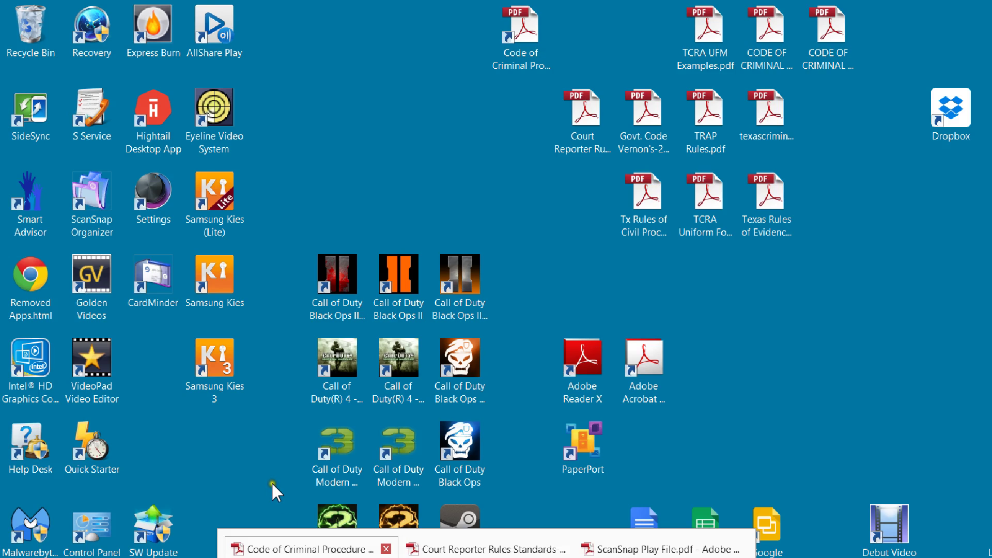
{"action": "mouse_move", "coordinate": [272, 489]}
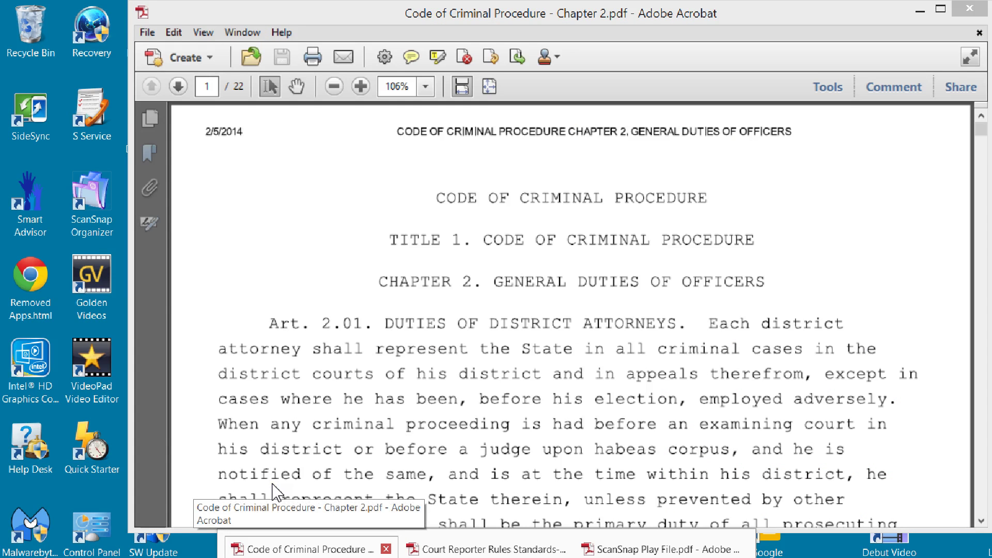
{"action": "mouse_move", "coordinate": [386, 470]}
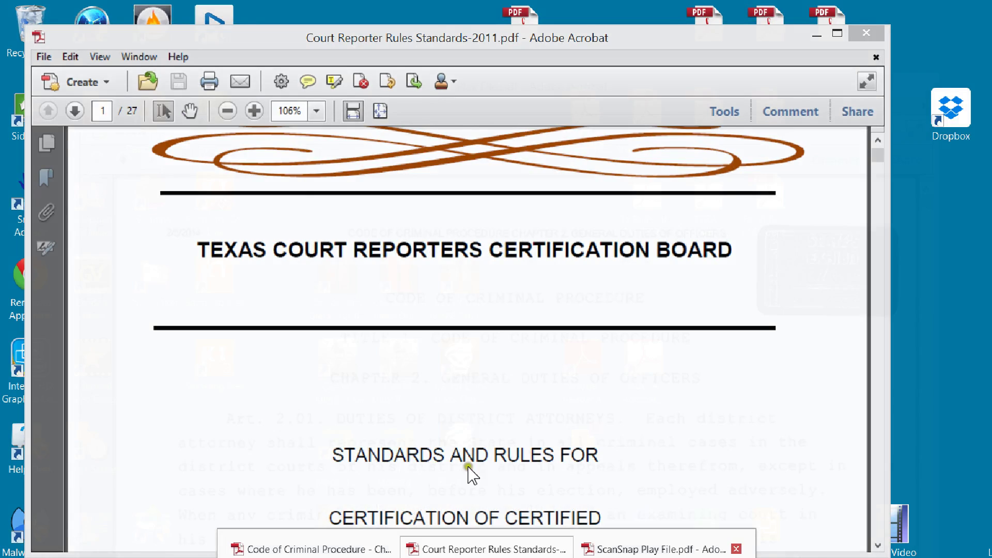
{"action": "mouse_move", "coordinate": [517, 492]}
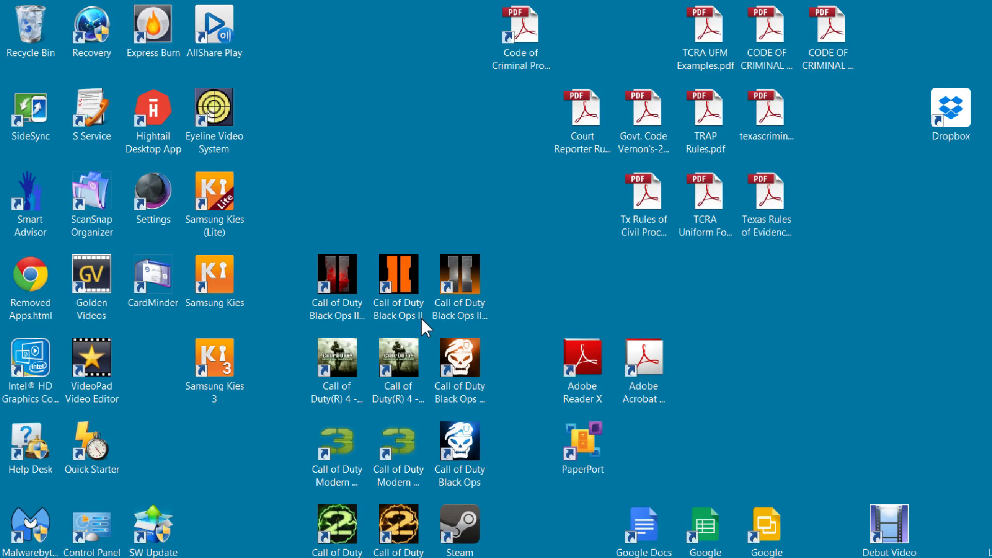
- Open the ScanSnap scan button settings and move the dialog up so that all of it fits on the screen
{"action": "right_click", "coordinate": [884, 423]}
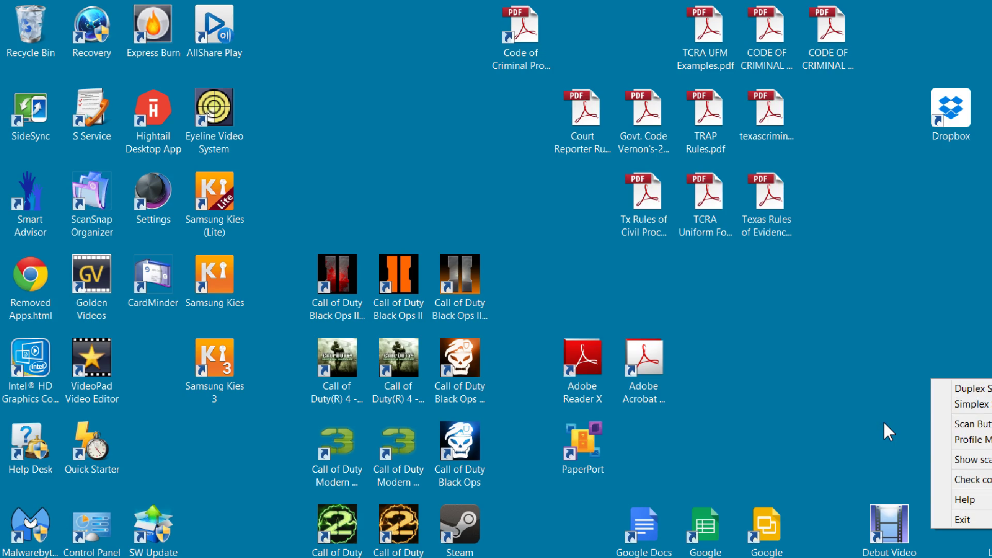
{"action": "key", "text": "Up"}
{"action": "key", "text": "Up"}
{"action": "key", "text": "Up"}
{"action": "key", "text": "Up"}
{"action": "key", "text": "Up"}
{"action": "key", "text": "Up"}
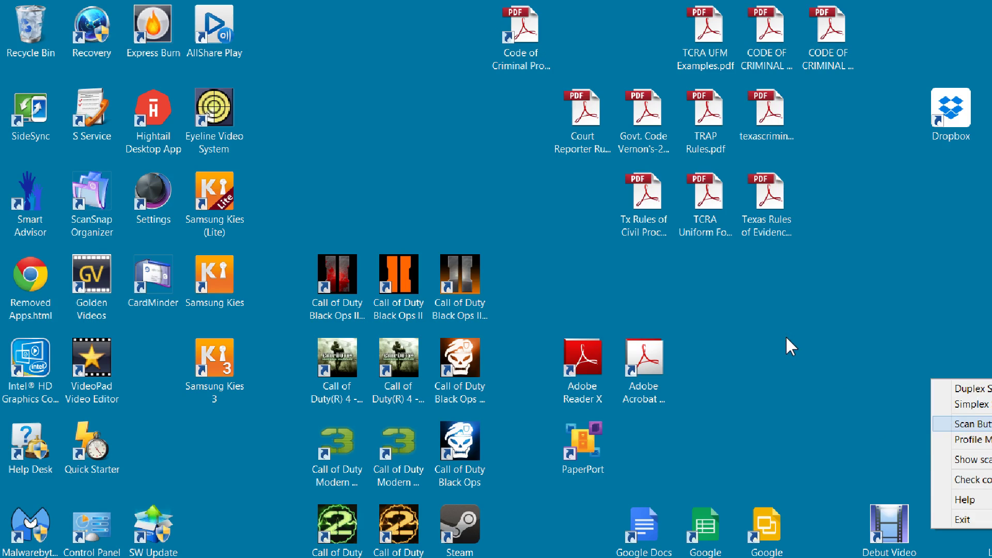
{"action": "key", "text": "Return"}
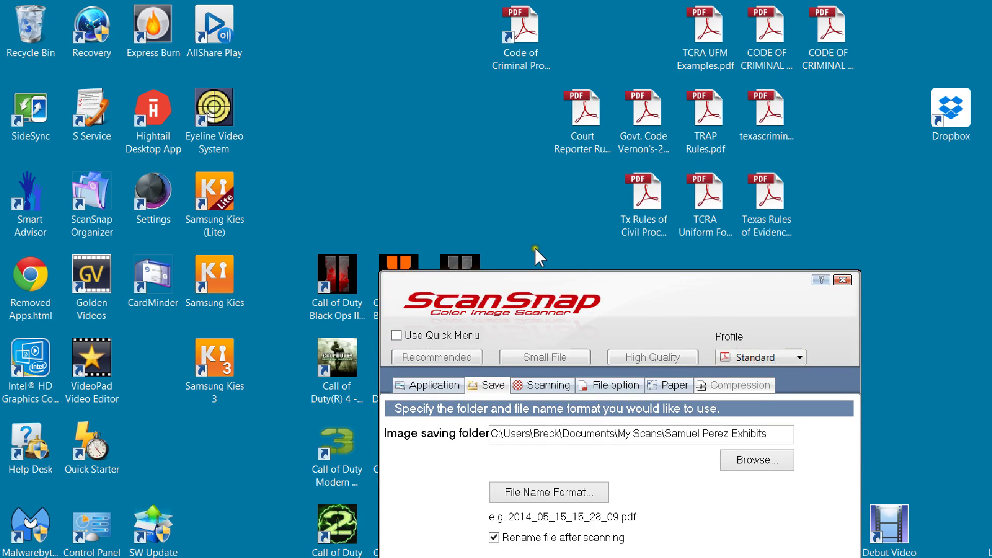
{"action": "left_click_drag", "start_coordinate": [535, 247], "coordinate": [452, 169]}
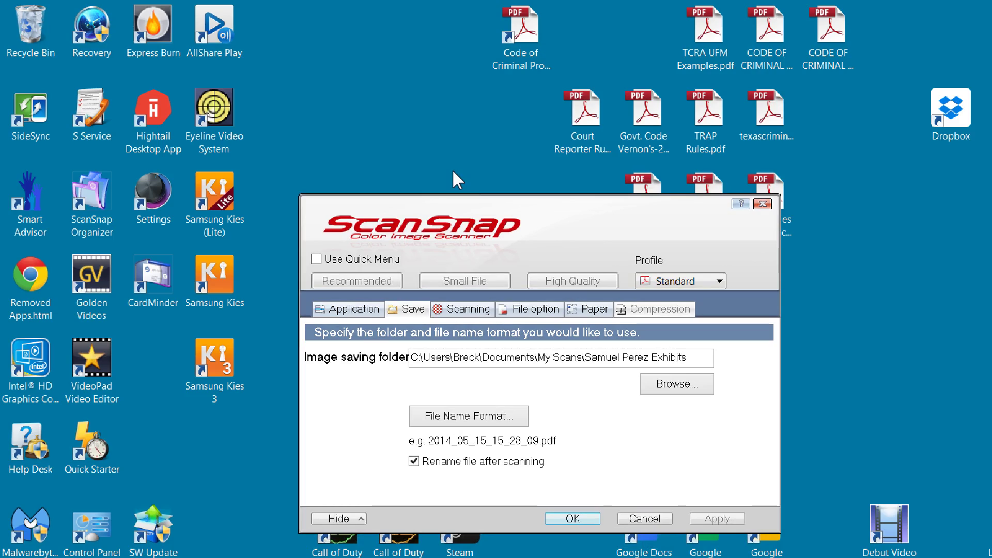
- Examine the applications that scans can be sent to, leaving Adobe(R) Acrobat(R) selected
{"action": "key", "text": "ctrl+shift+Tab"}
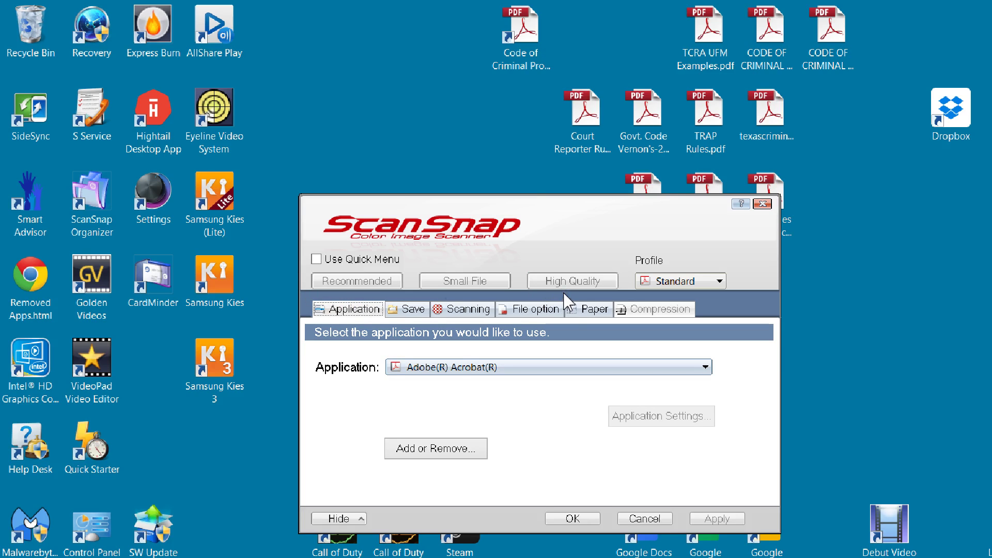
{"action": "key", "text": "Tab"}
{"action": "key", "text": "alt+Down"}
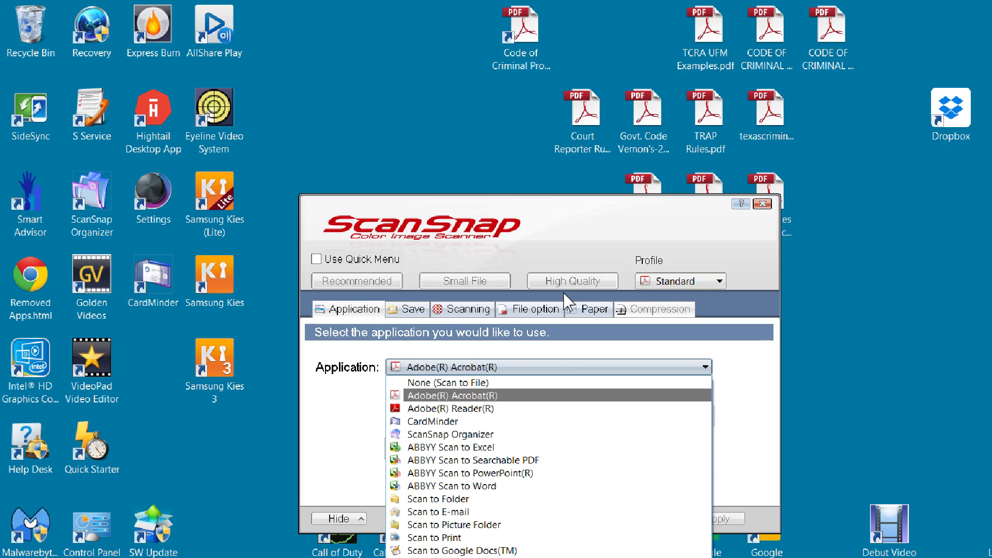
{"action": "left_click", "coordinate": [383, 316]}
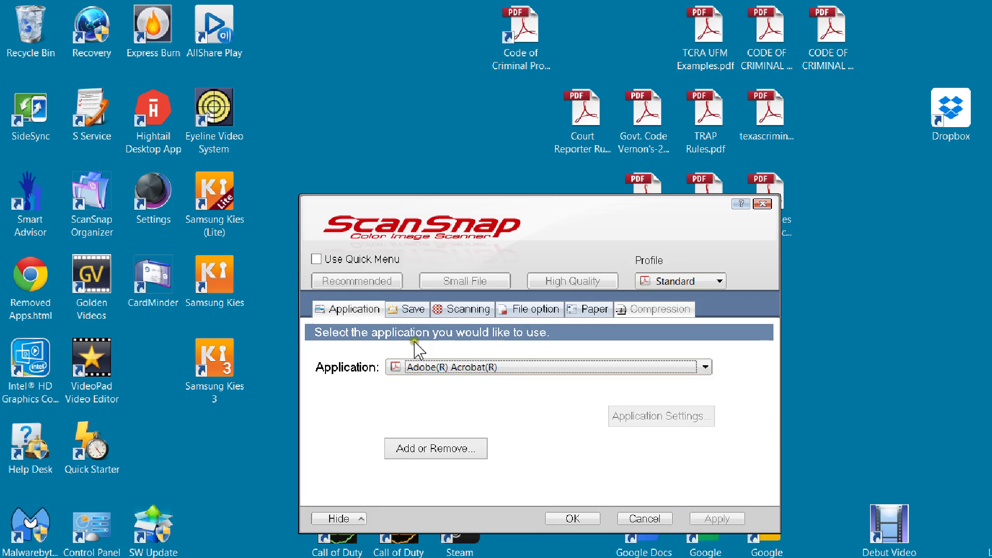
- Set the image saving folder to the My Scans folder inside Documents
{"action": "left_click", "coordinate": [411, 309]}
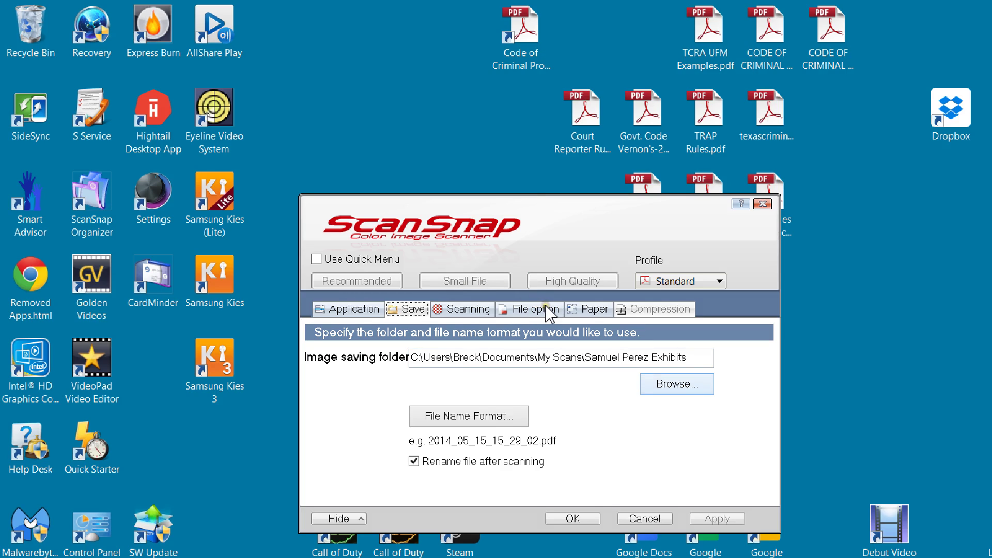
{"action": "key", "text": "Return"}
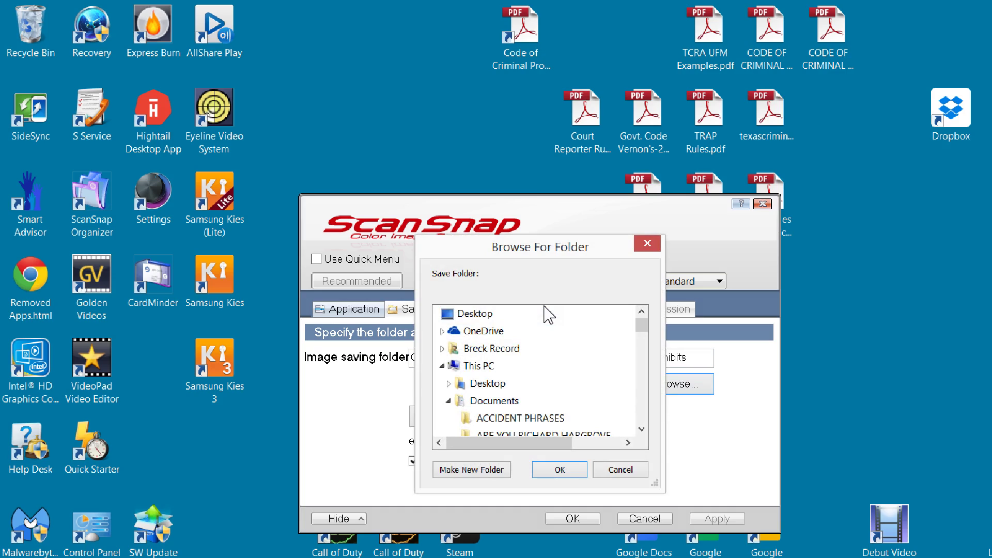
{"action": "left_click", "coordinate": [514, 260]}
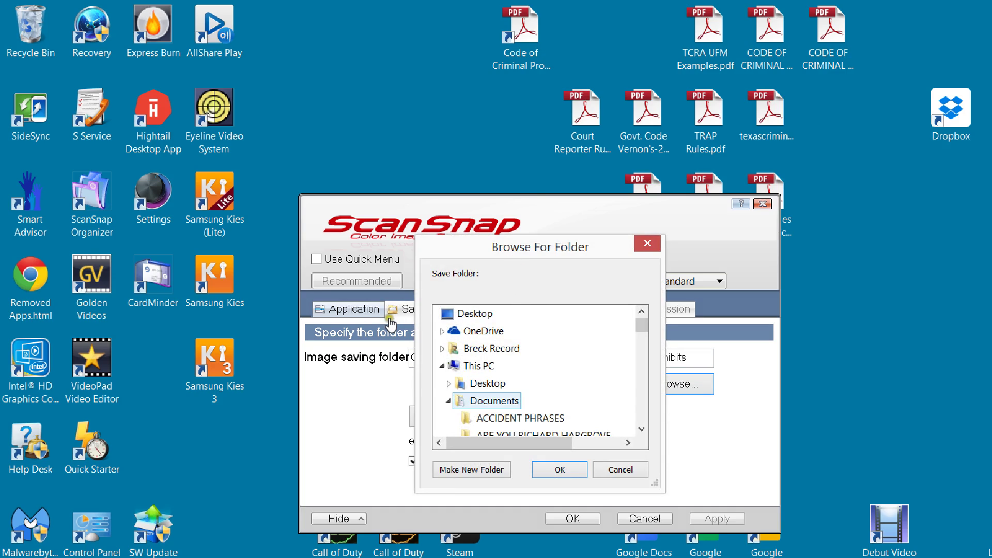
{"action": "scroll", "coordinate": [513, 265], "scroll_direction": "down", "scroll_amount": 1}
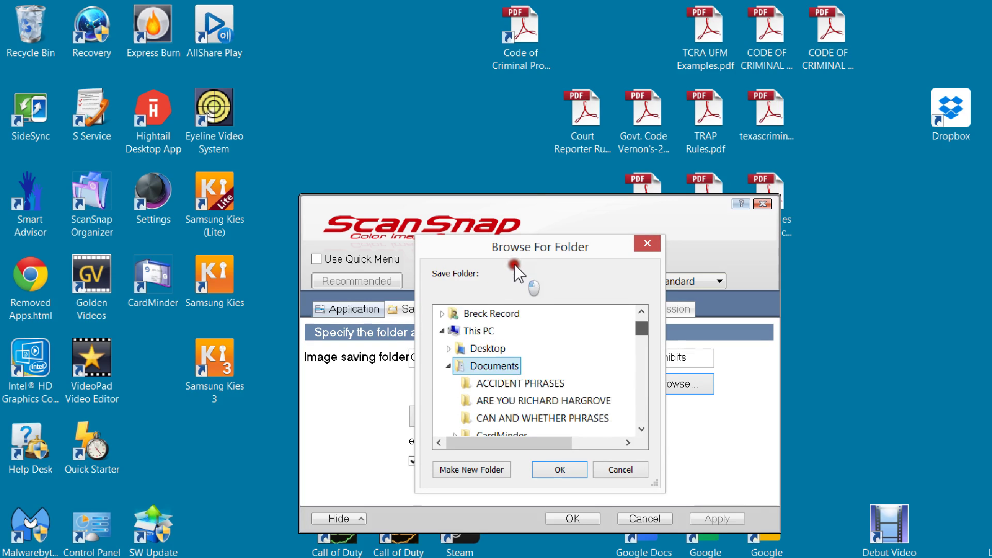
{"action": "scroll", "coordinate": [514, 265], "scroll_direction": "down", "scroll_amount": 4}
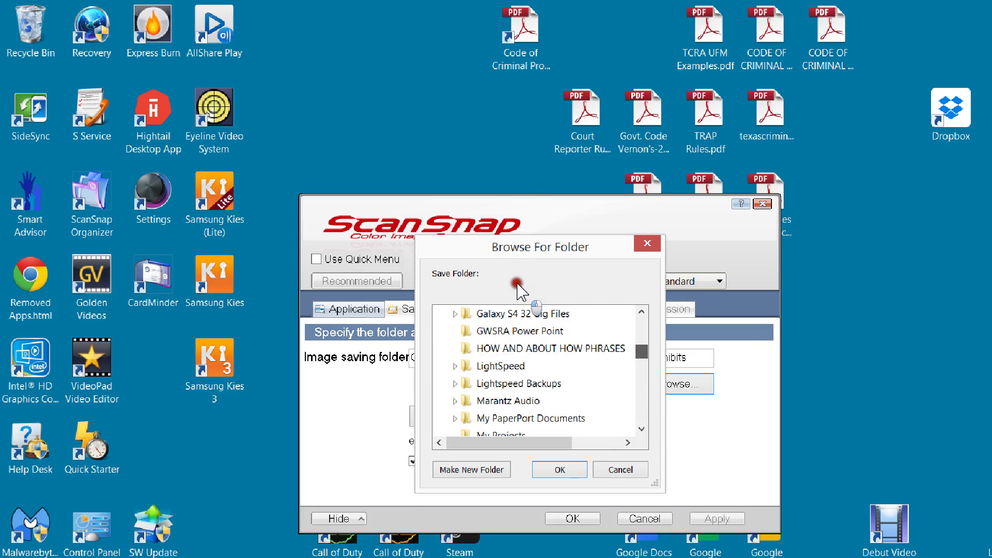
{"action": "scroll", "coordinate": [517, 284], "scroll_direction": "down", "scroll_amount": 1}
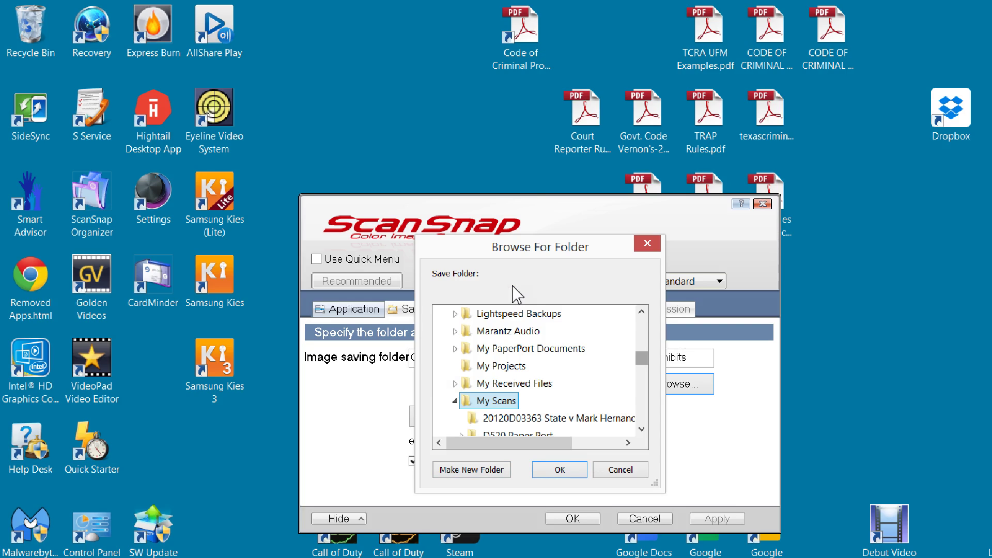
{"action": "scroll", "coordinate": [518, 269], "scroll_direction": "up", "scroll_amount": 5}
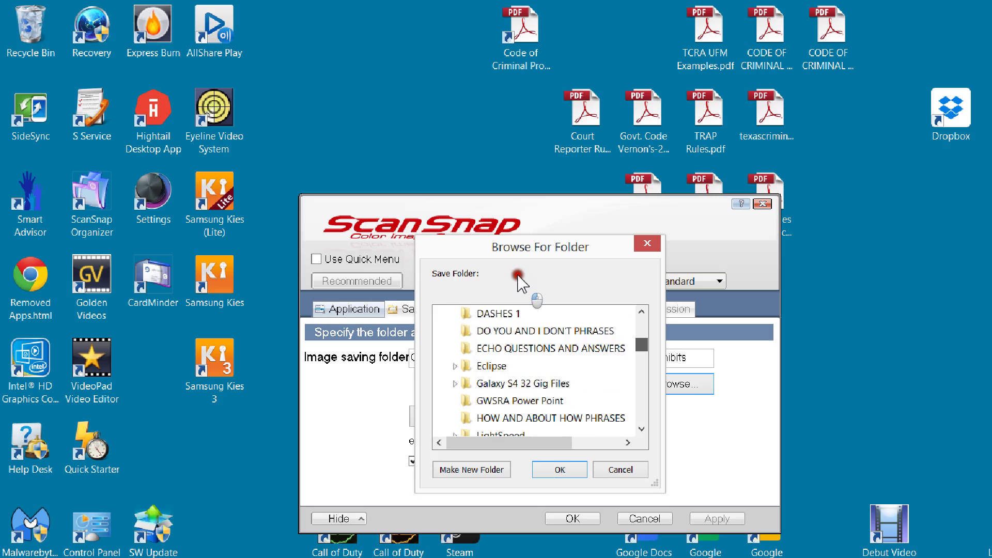
{"action": "scroll", "coordinate": [518, 270], "scroll_direction": "up", "scroll_amount": 2}
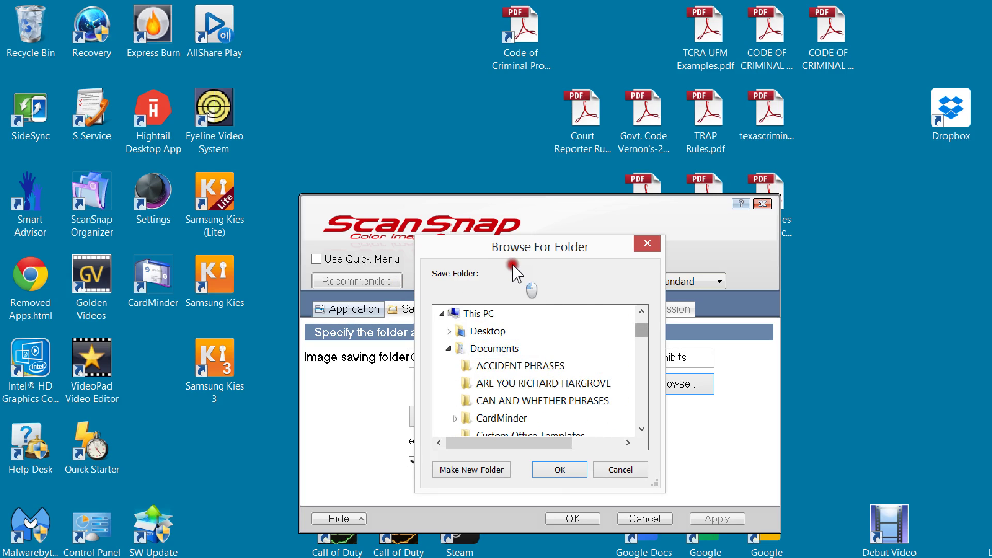
{"action": "scroll", "coordinate": [516, 274], "scroll_direction": "down", "scroll_amount": 2}
{"action": "scroll", "coordinate": [516, 274], "scroll_direction": "down", "scroll_amount": 4}
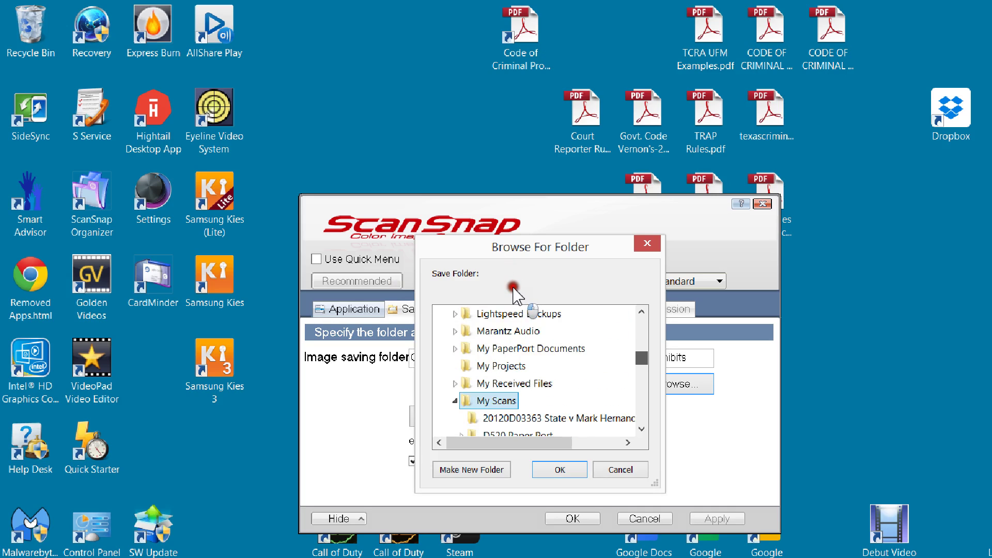
{"action": "scroll", "coordinate": [517, 295], "scroll_direction": "down", "scroll_amount": 1}
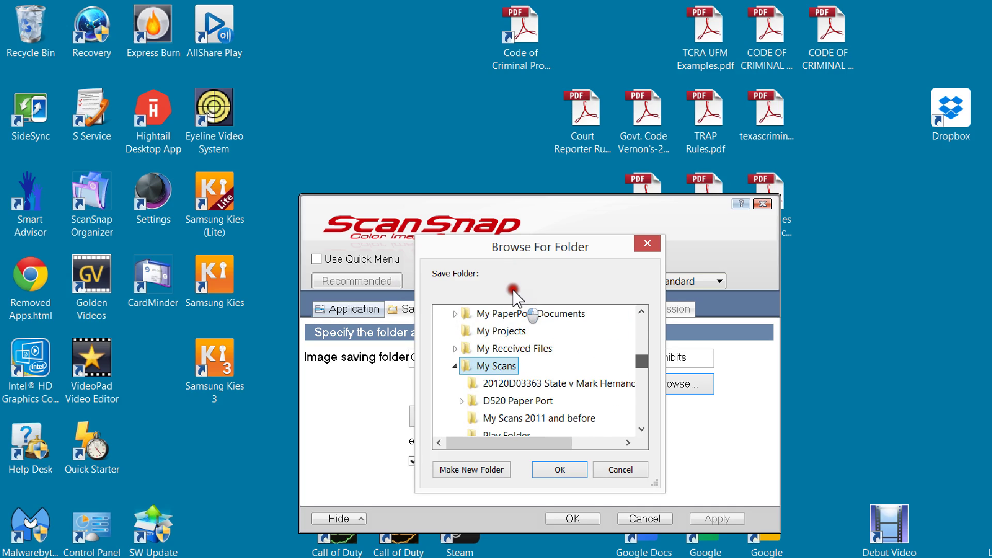
{"action": "scroll", "coordinate": [513, 293], "scroll_direction": "down", "scroll_amount": 1}
{"action": "scroll", "coordinate": [515, 295], "scroll_direction": "down", "scroll_amount": 1}
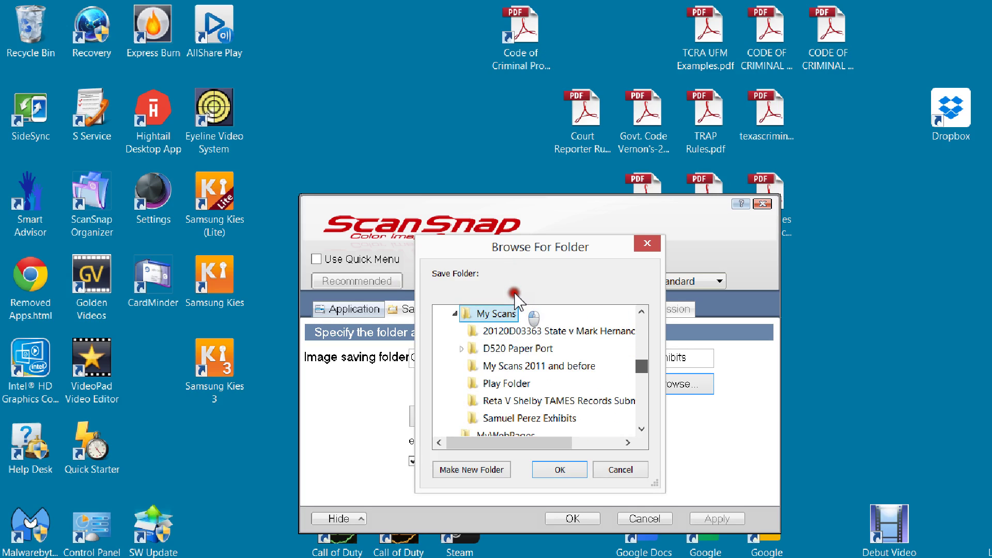
{"action": "scroll", "coordinate": [516, 293], "scroll_direction": "down", "scroll_amount": 1}
{"action": "scroll", "coordinate": [517, 294], "scroll_direction": "up", "scroll_amount": 2}
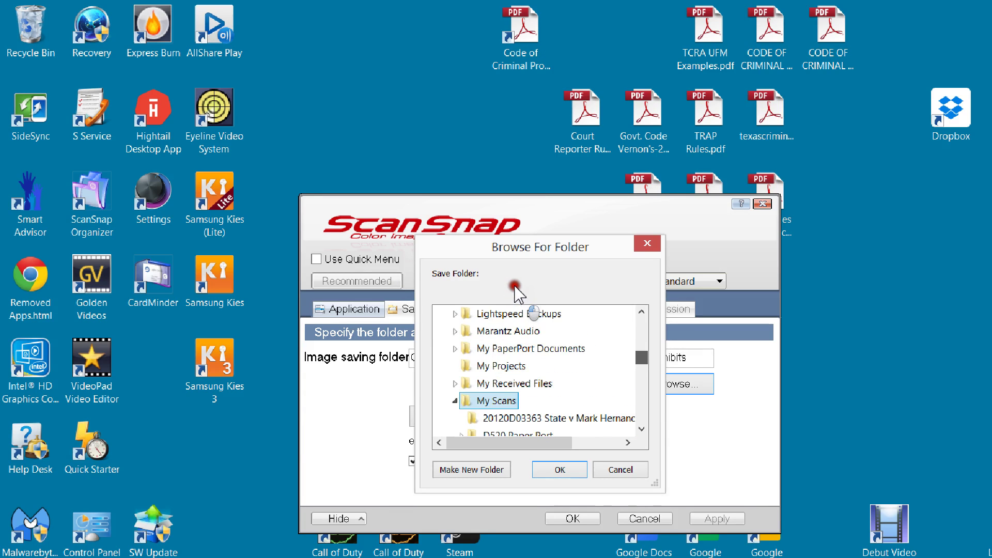
{"action": "scroll", "coordinate": [517, 294], "scroll_direction": "up", "scroll_amount": 1}
{"action": "scroll", "coordinate": [517, 294], "scroll_direction": "down", "scroll_amount": 2}
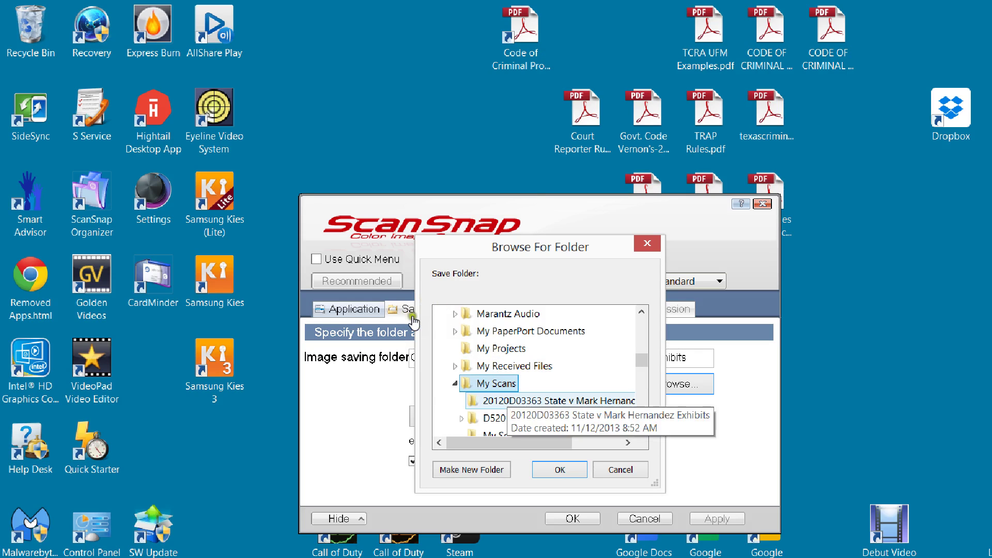
{"action": "key", "text": "Return"}
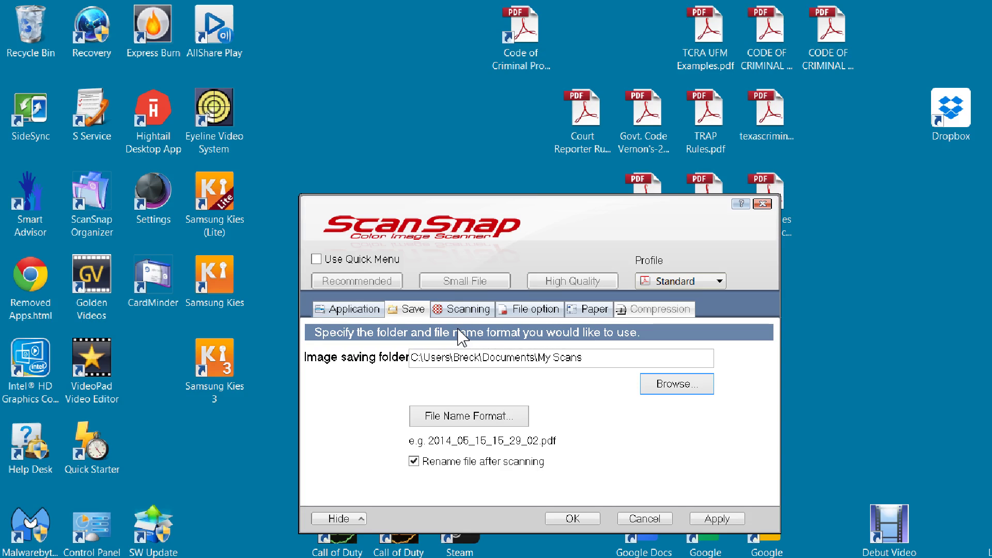
{"action": "left_click", "coordinate": [368, 333]}
{"action": "left_click", "coordinate": [366, 357]}
{"action": "left_click", "coordinate": [376, 368]}
{"action": "left_click", "coordinate": [477, 288]}
{"action": "left_click", "coordinate": [481, 325]}
{"action": "left_click", "coordinate": [372, 247]}
- Review the image quality, color mode and scanning side settings, and accept the scanning mode options without changing them
{"action": "key", "text": "ctrl+Tab"}
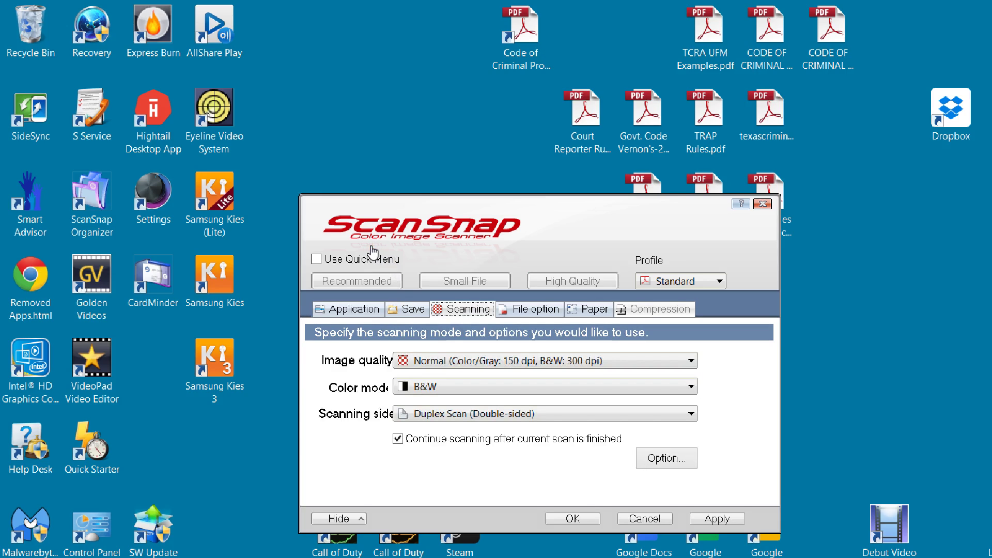
{"action": "left_click", "coordinate": [448, 288]}
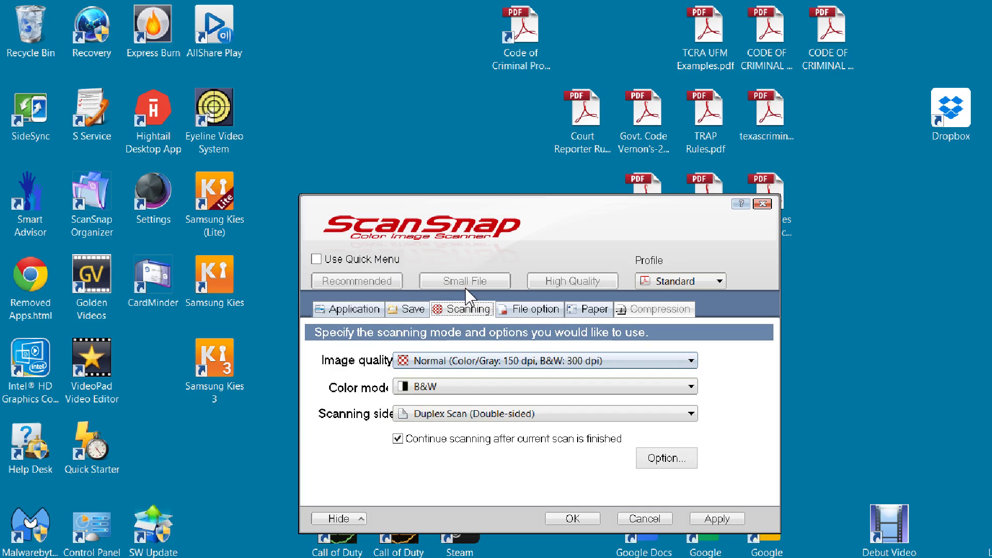
{"action": "left_click", "coordinate": [359, 310]}
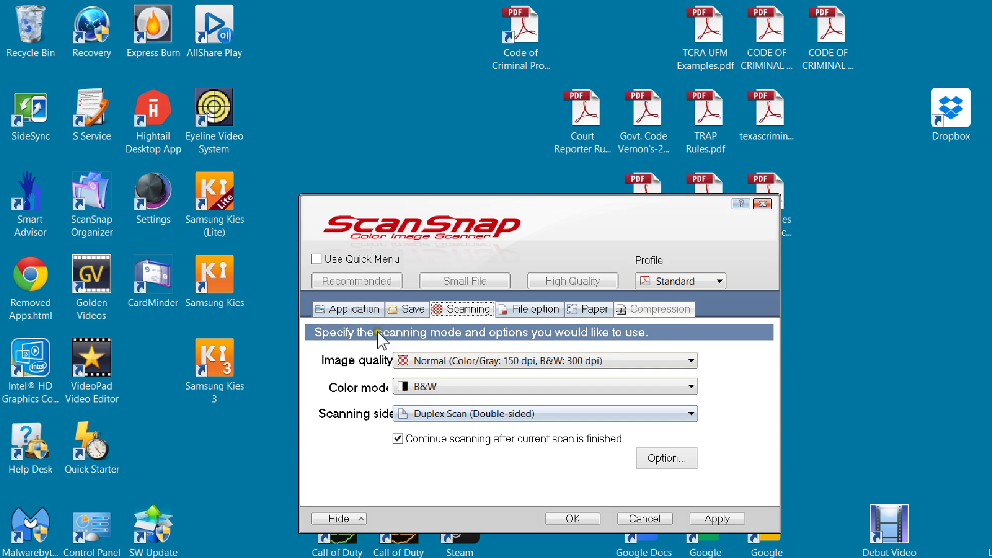
{"action": "left_click", "coordinate": [368, 332]}
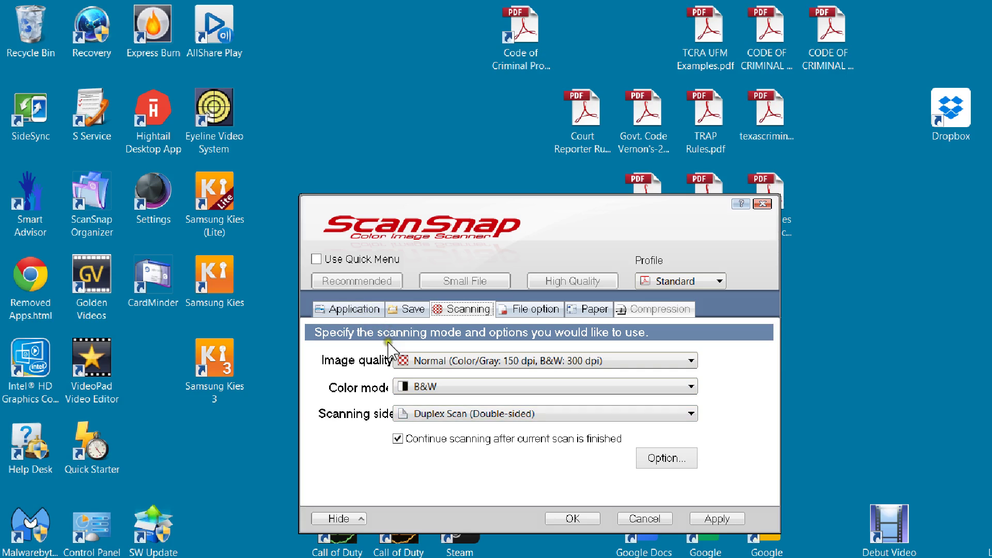
{"action": "left_click", "coordinate": [352, 342]}
{"action": "left_click", "coordinate": [352, 333]}
{"action": "key", "text": "Return"}
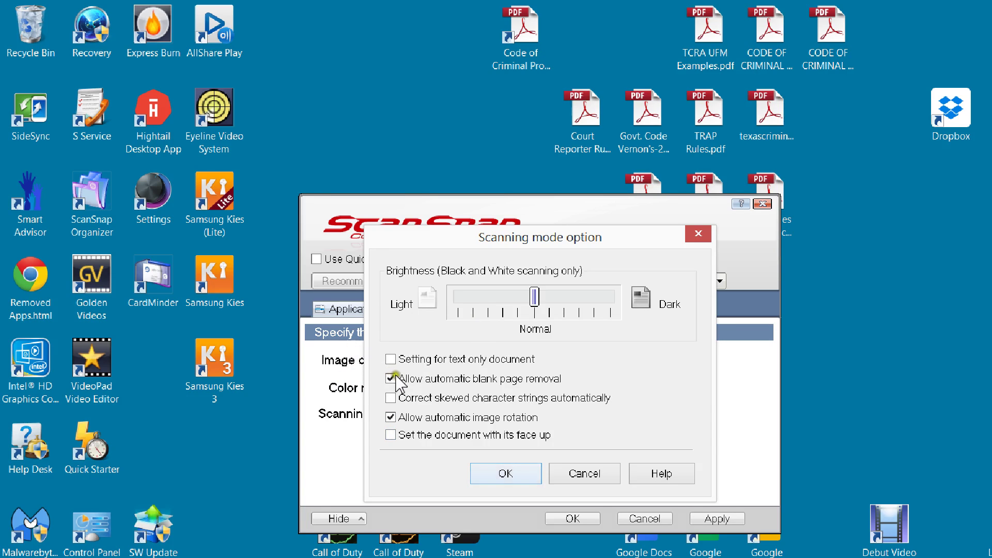
{"action": "key", "text": "Return"}
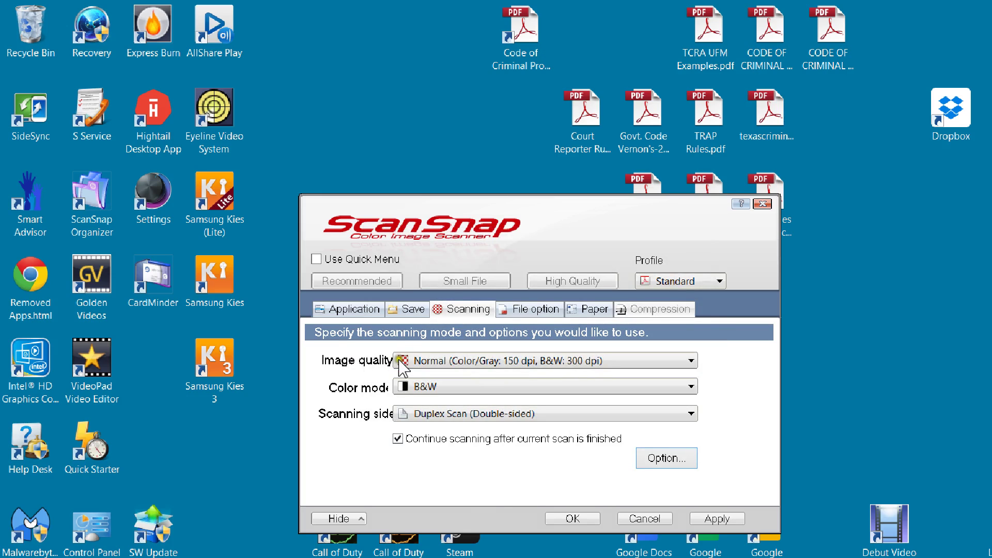
- Review the file format and OCR settings, and accept the PDF file format options with Multipage PDF selected
{"action": "key", "text": "ctrl+Tab"}
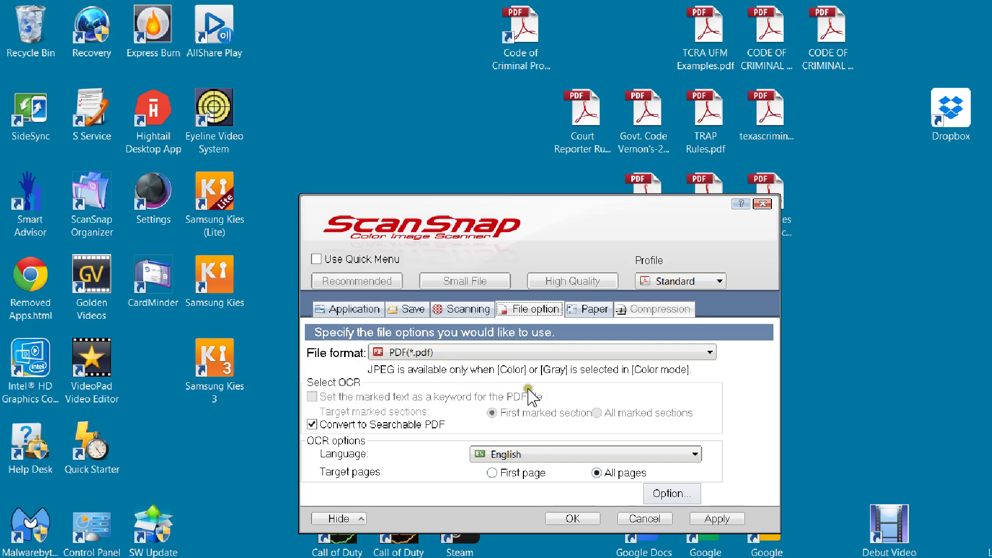
{"action": "key", "text": "alt+o"}
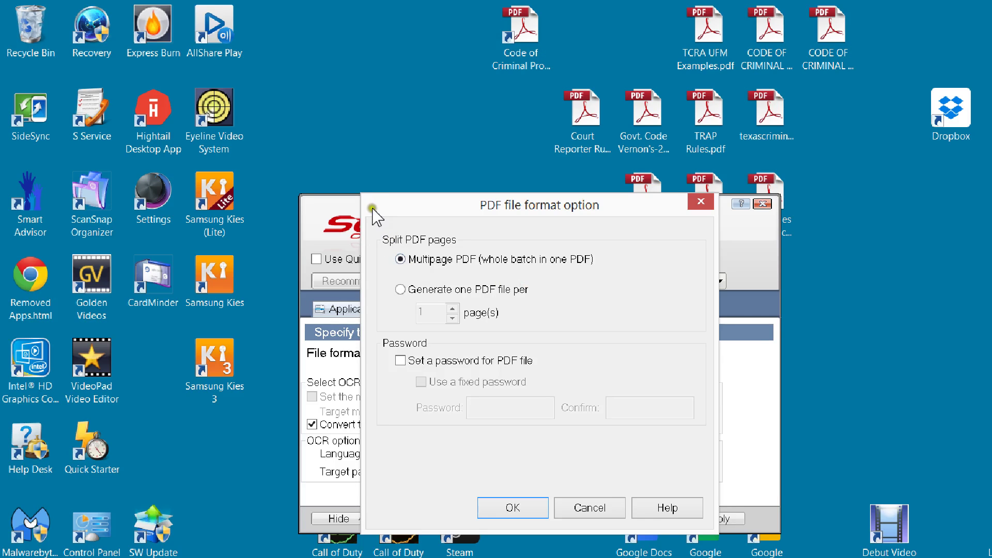
{"action": "left_click", "coordinate": [413, 207]}
{"action": "left_click", "coordinate": [480, 416]}
{"action": "key", "text": "Return"}
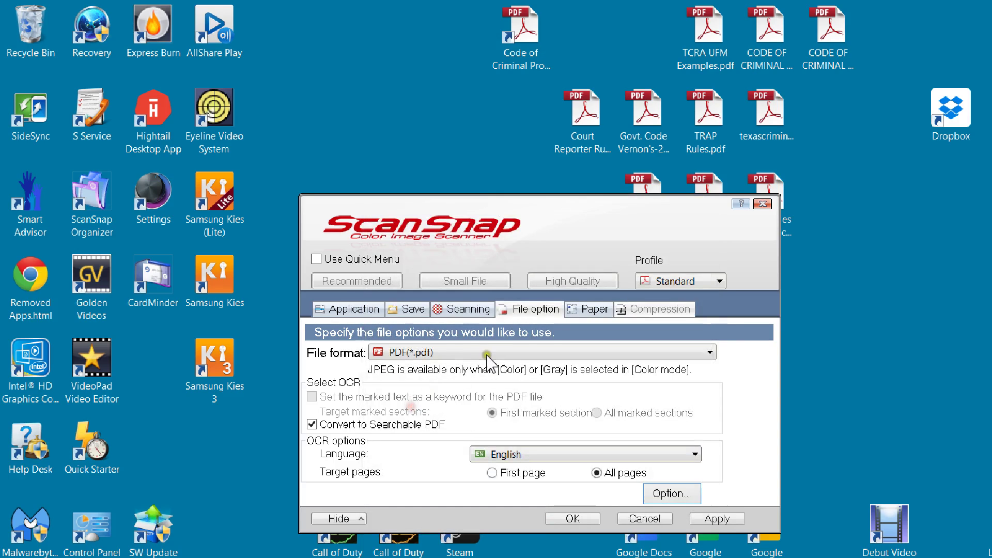
- Review the paper settings and the list of scan profiles, keep the Standard profile, and apply and accept the scan settings
{"action": "key", "text": "ctrl+Tab"}
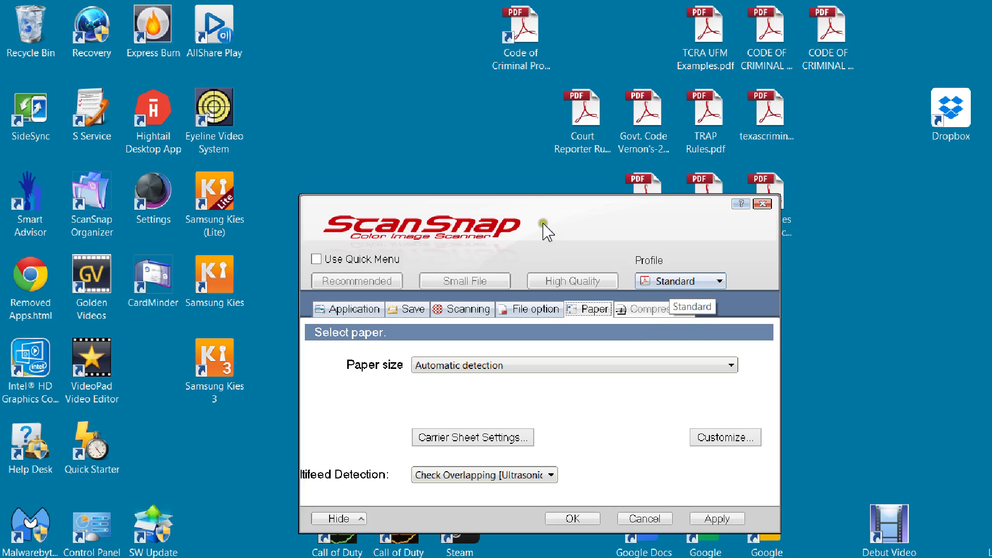
{"action": "key", "text": "alt+Down"}
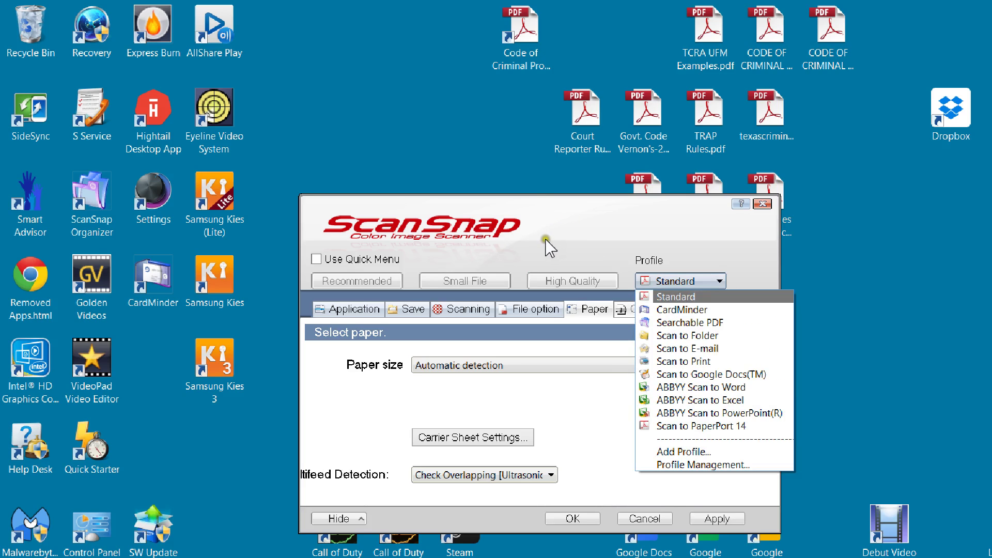
{"action": "key", "text": "Down"}
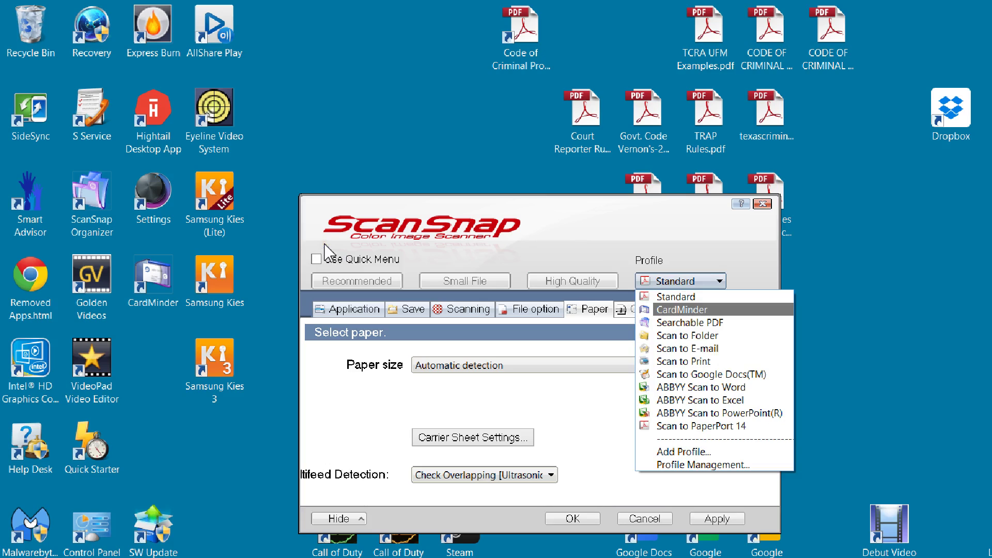
{"action": "key", "text": "Escape"}
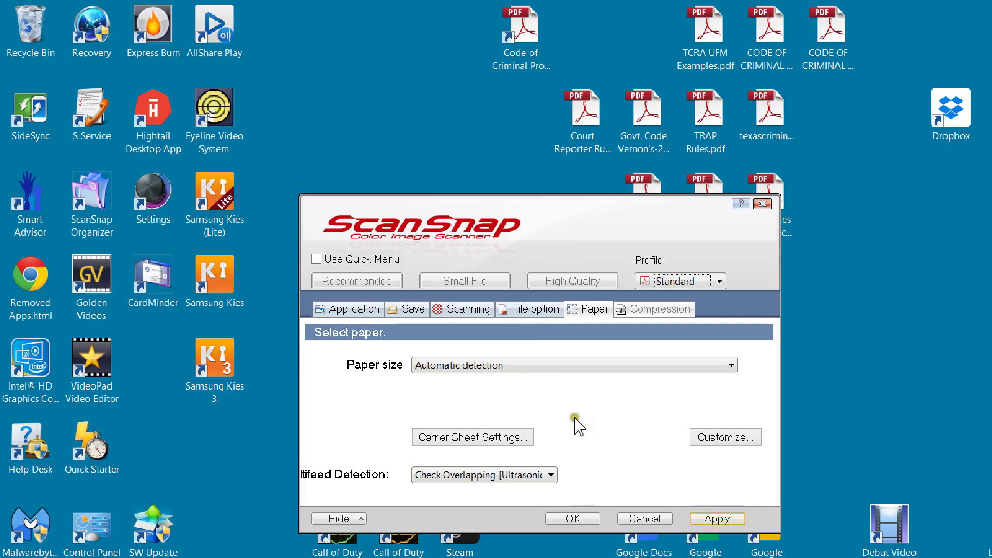
{"action": "key", "text": "Return"}
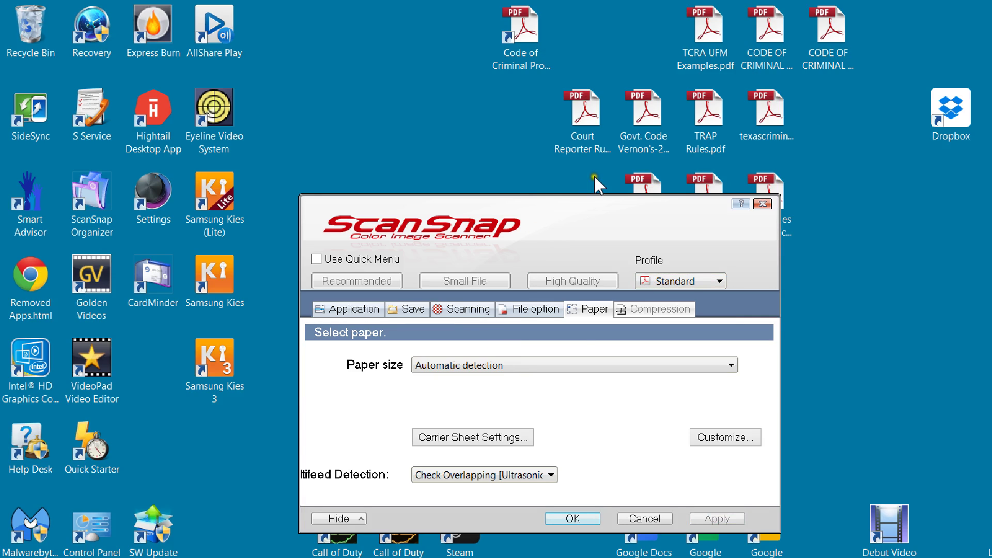
{"action": "left_click", "coordinate": [610, 159]}
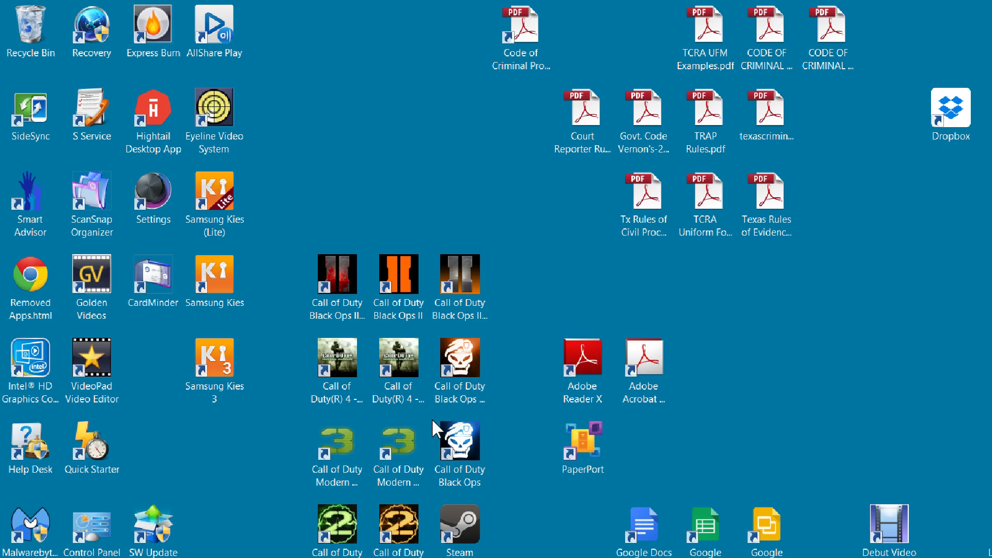
- Preview the open ScanSnap Play File PDF, and finish scanning the loaded document so it is converted to a searchable PDF
{"action": "mouse_move", "coordinate": [393, 551]}
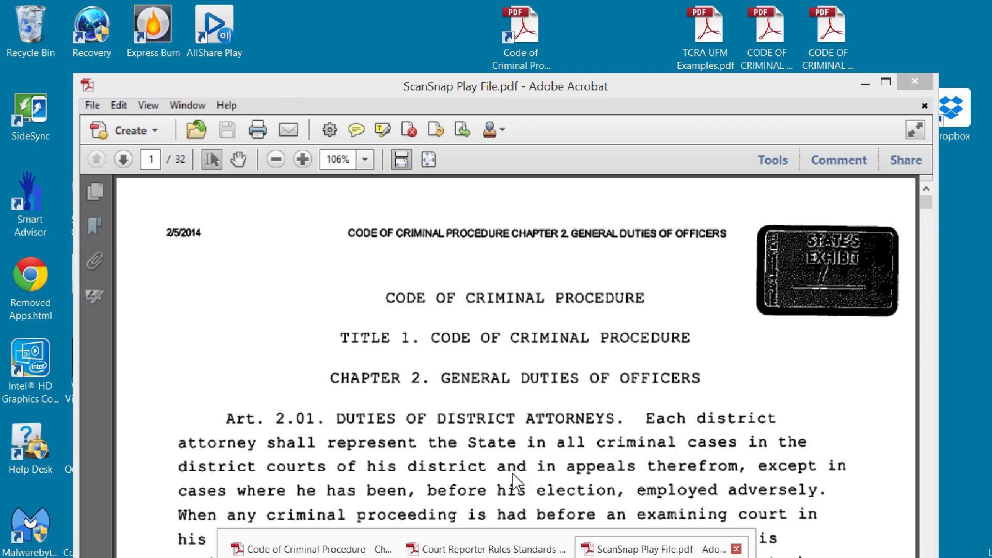
{"action": "left_click", "coordinate": [512, 472]}
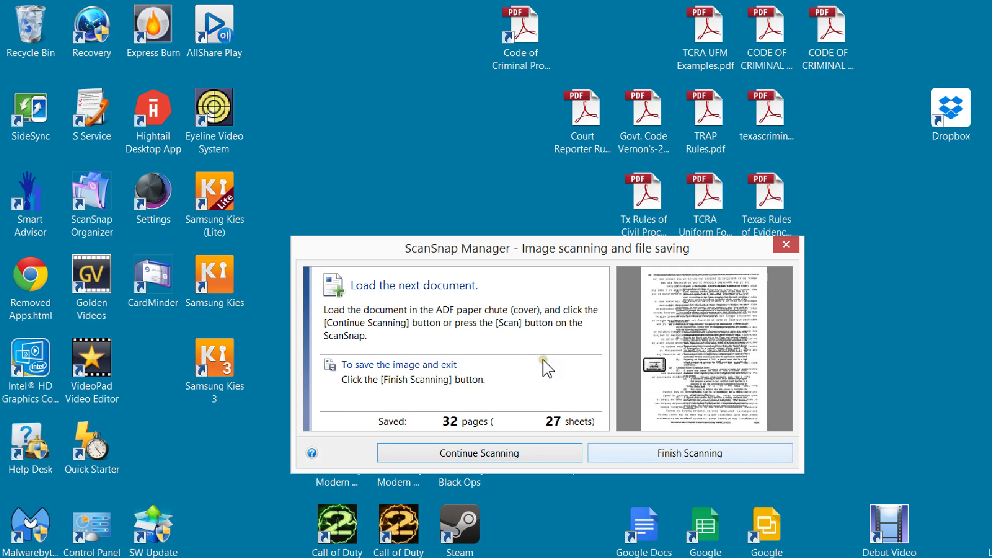
{"action": "key", "text": "Return"}
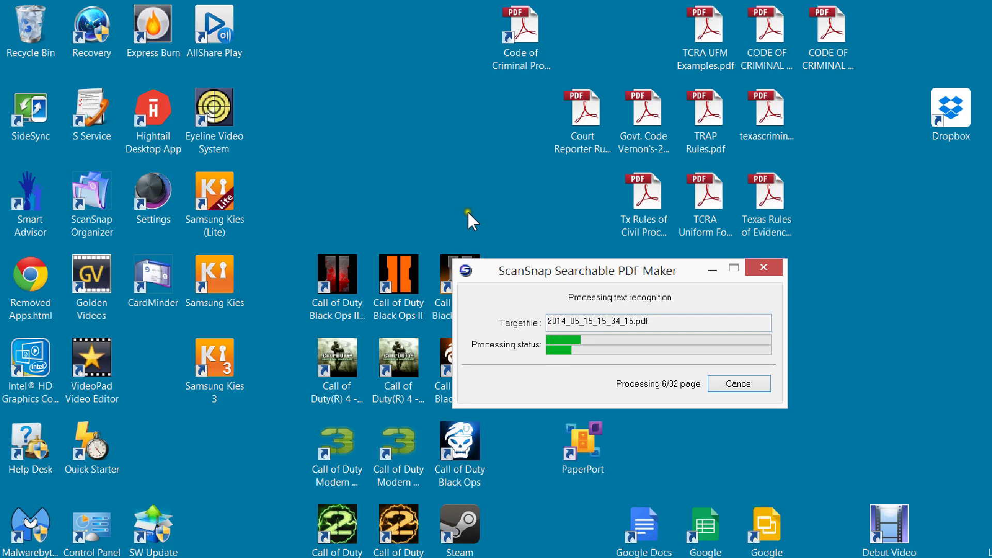
{"action": "left_click_drag", "start_coordinate": [466, 213], "coordinate": [398, 194]}
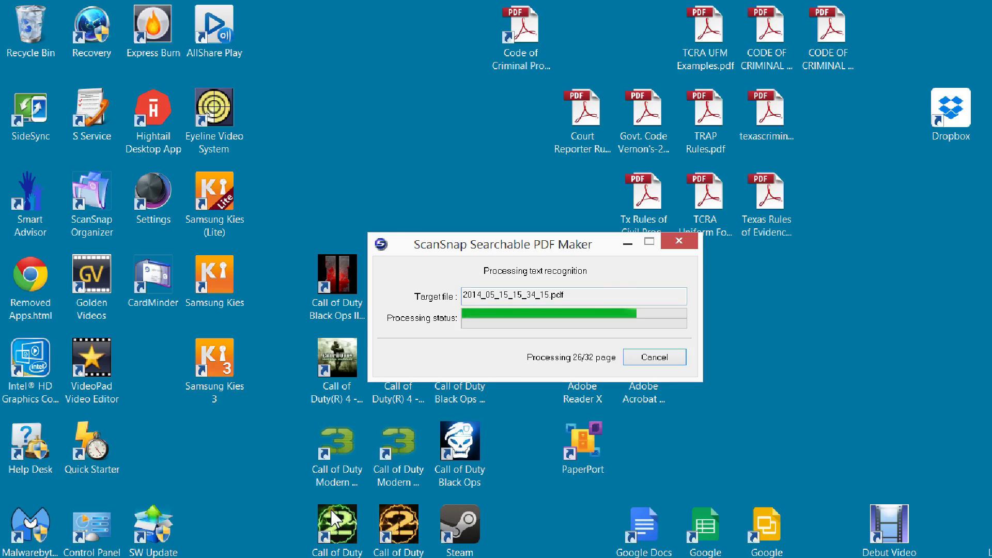
- Save the scanned image as "ScanSnap Play File 2" in PDF format in the My Scans folder
{"action": "mouse_move", "coordinate": [396, 549]}
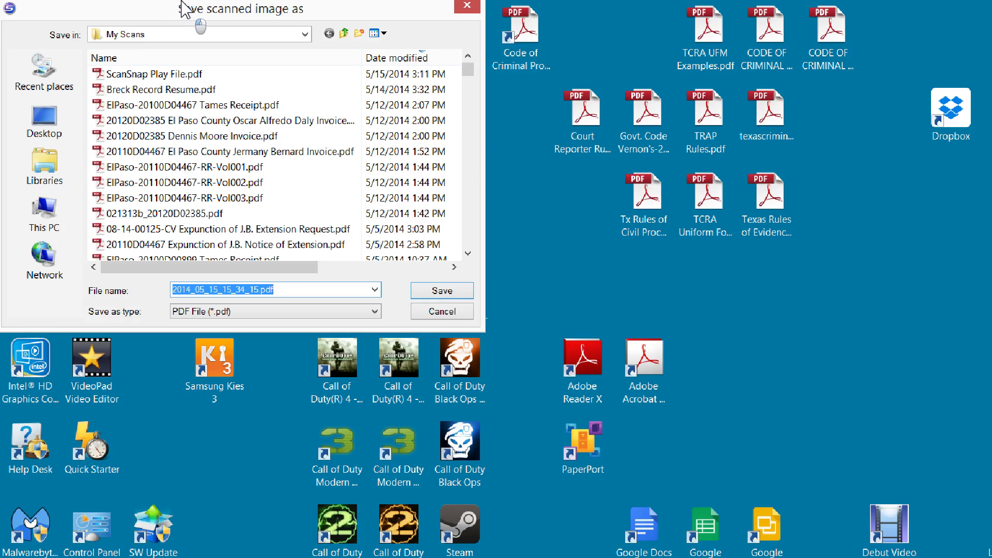
{"action": "left_click_drag", "start_coordinate": [195, 10], "coordinate": [425, 128]}
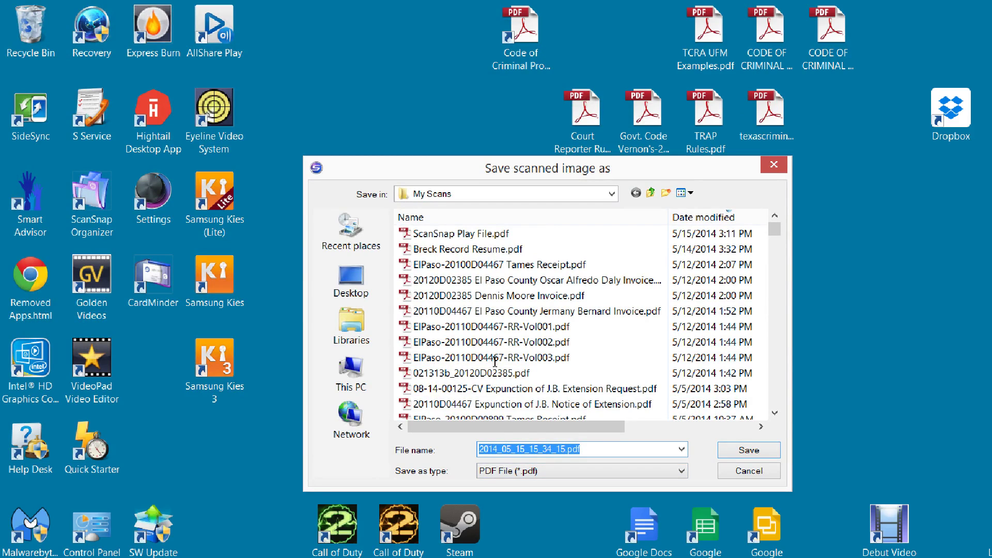
{"action": "type", "text": "S"}
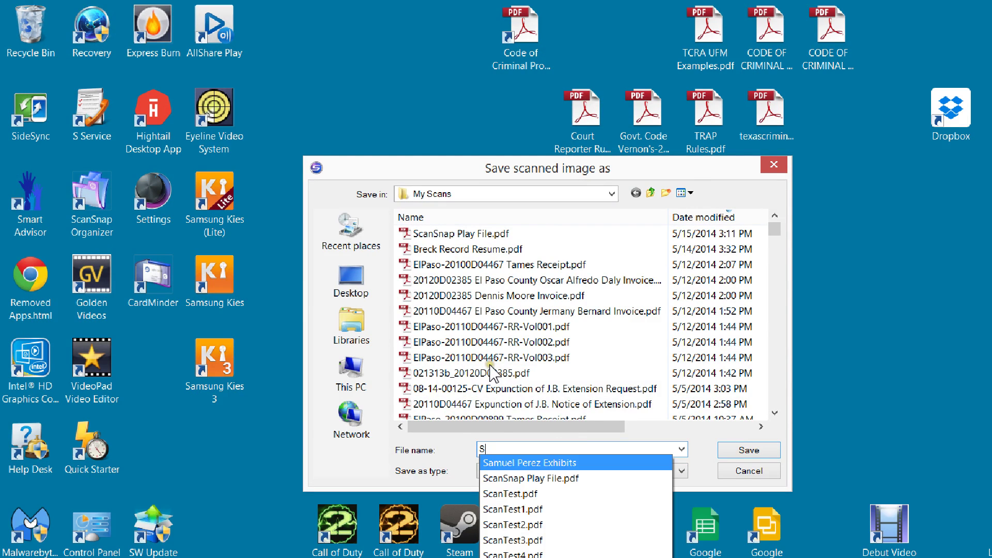
{"action": "type", "text": "canSnap"}
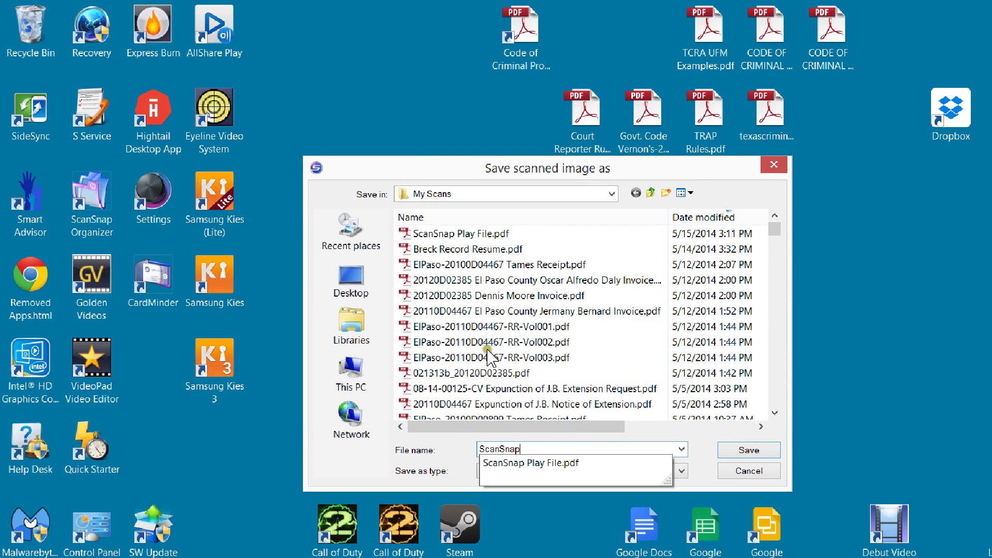
{"action": "type", "text": " Play Fi"}
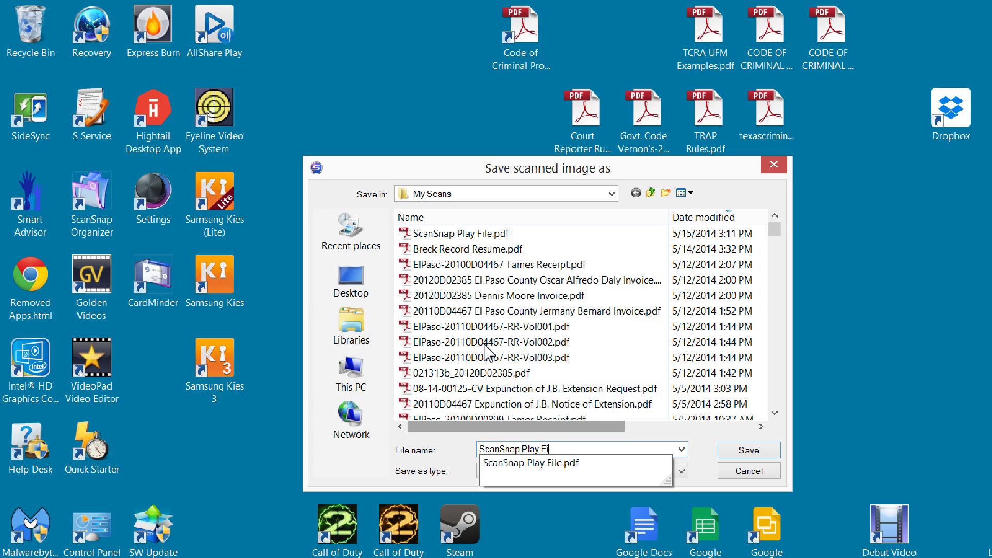
{"action": "type", "text": "le 2"}
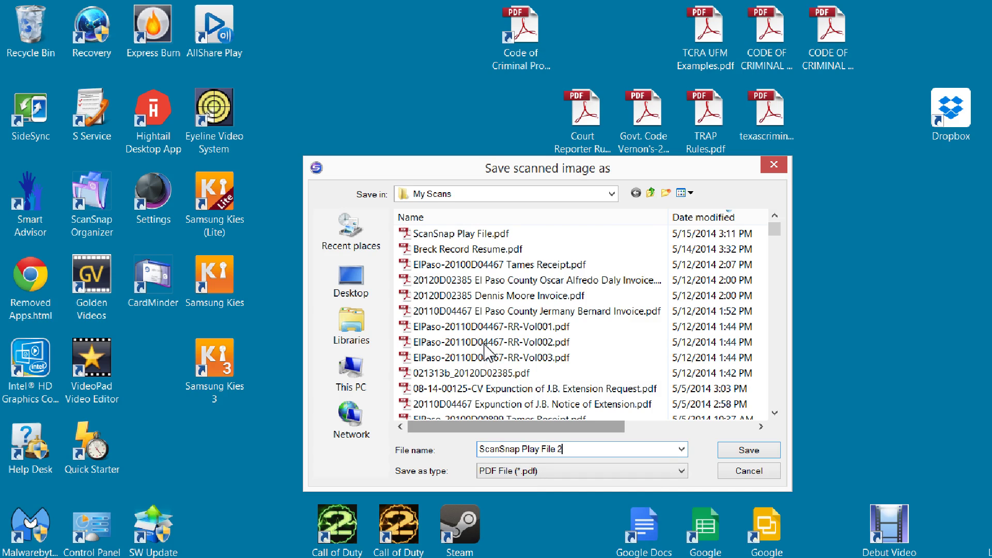
{"action": "key", "text": "Return"}
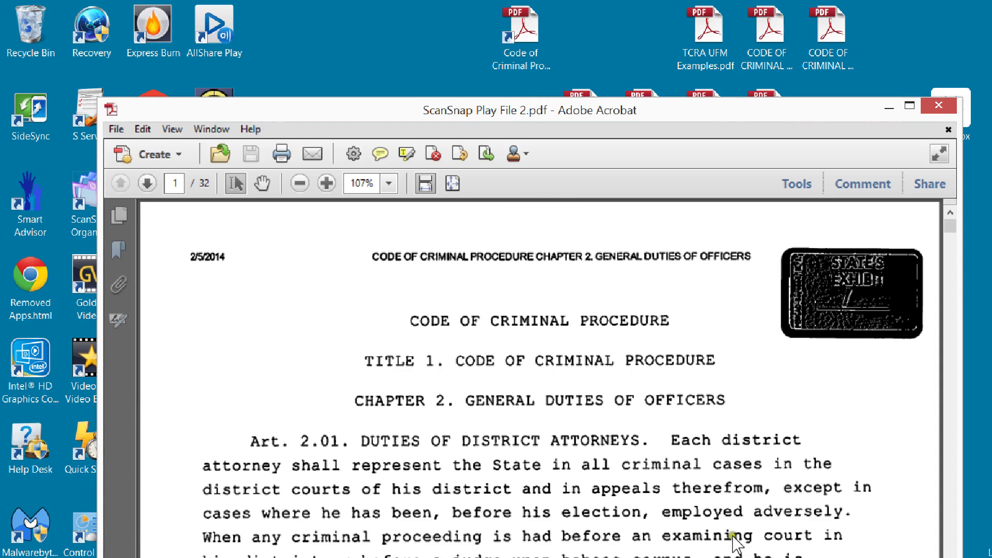
- Reopen the scan button settings, check the image saving folder and the chosen application, and close them without changes
{"action": "left_click", "coordinate": [853, 539]}
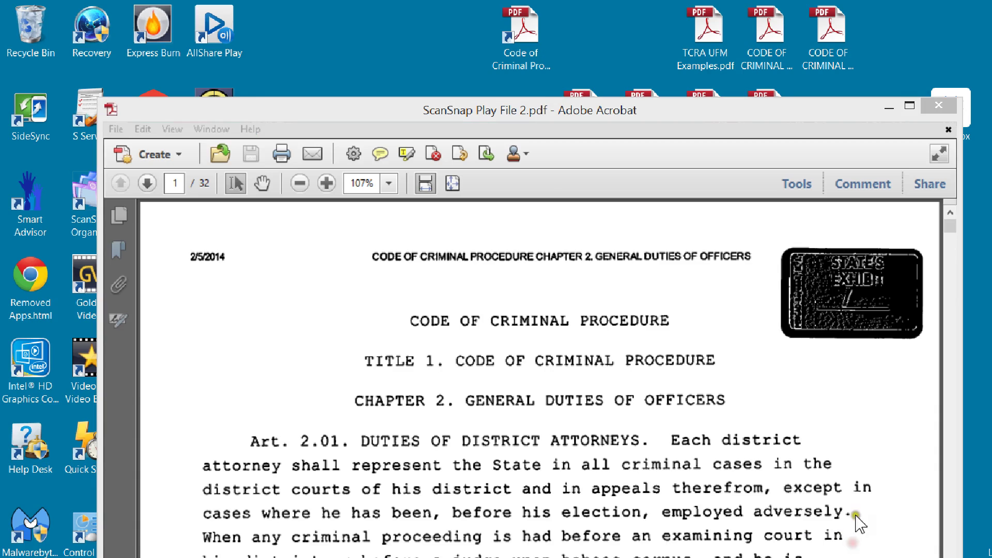
{"action": "right_click", "coordinate": [883, 420]}
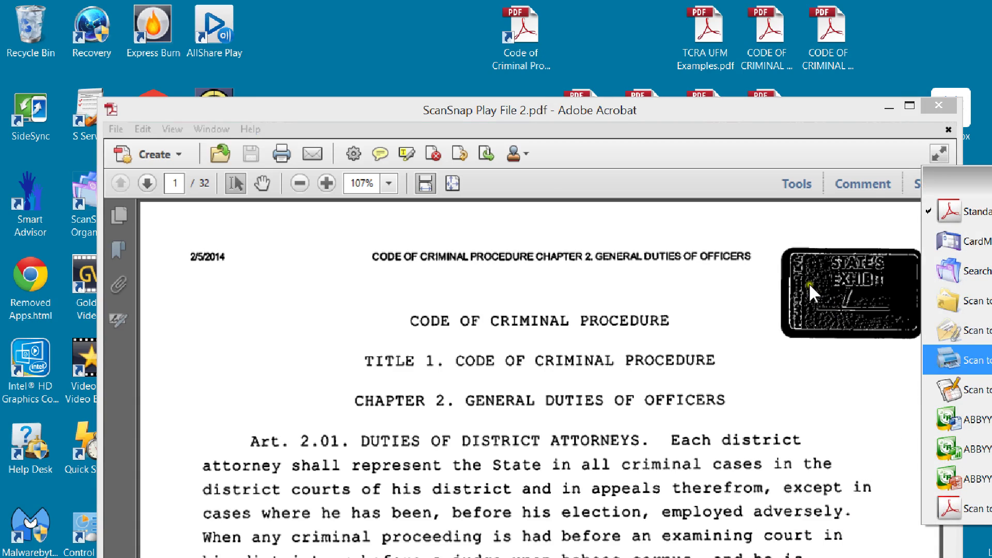
{"action": "right_click", "coordinate": [886, 430]}
{"action": "left_click", "coordinate": [806, 358]}
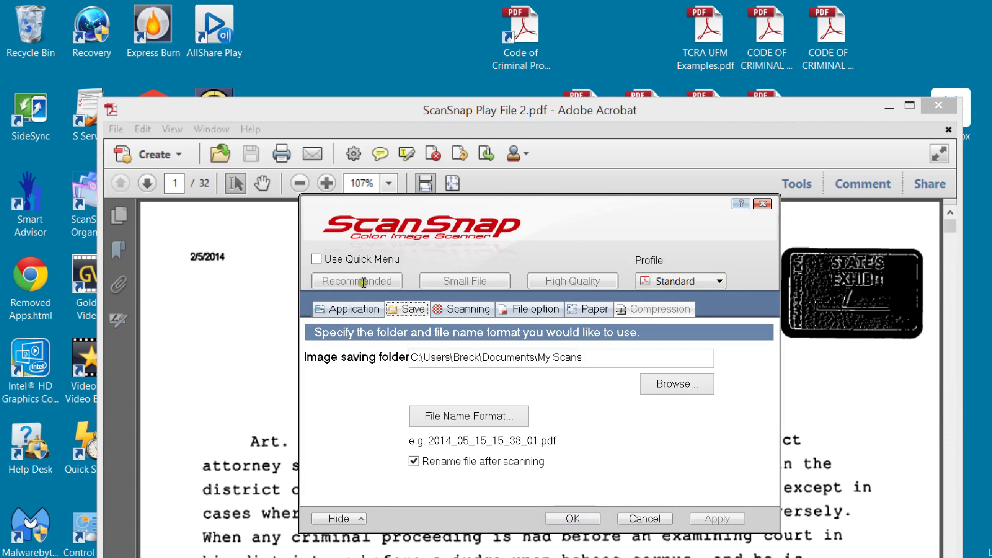
{"action": "left_click", "coordinate": [356, 308]}
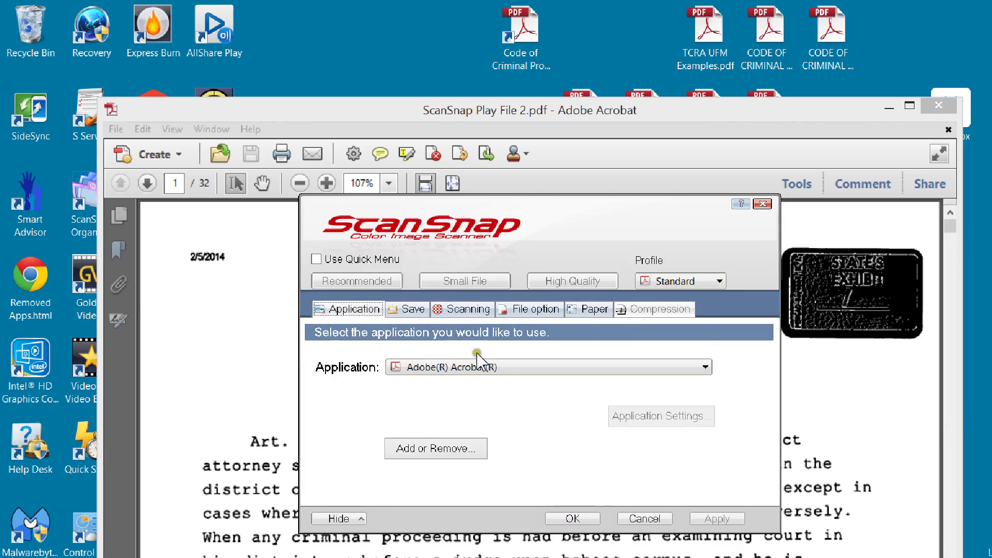
{"action": "key", "text": "Escape"}
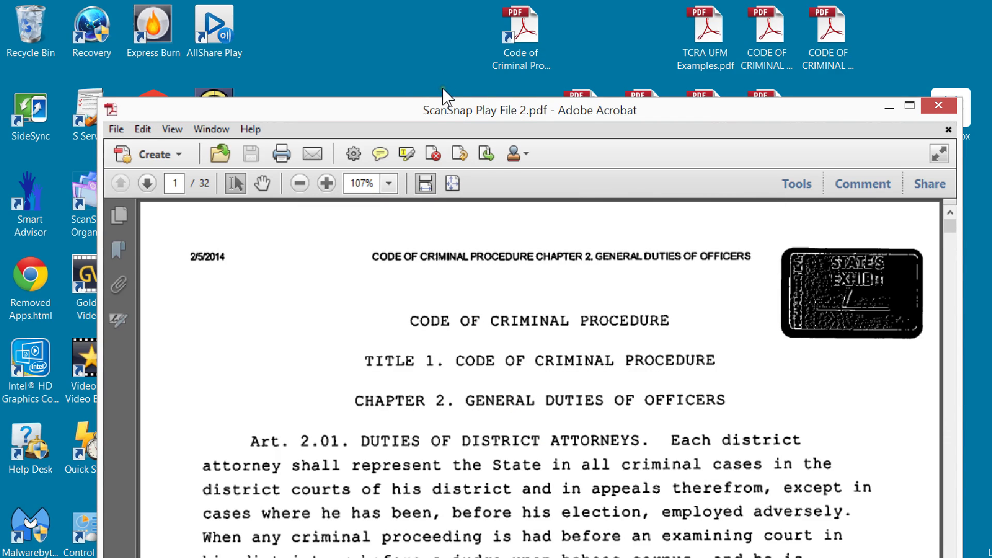
- Search the scanned PDF for "code" and go through the first matches on page 1
{"action": "left_click_drag", "start_coordinate": [442, 87], "coordinate": [448, 72]}
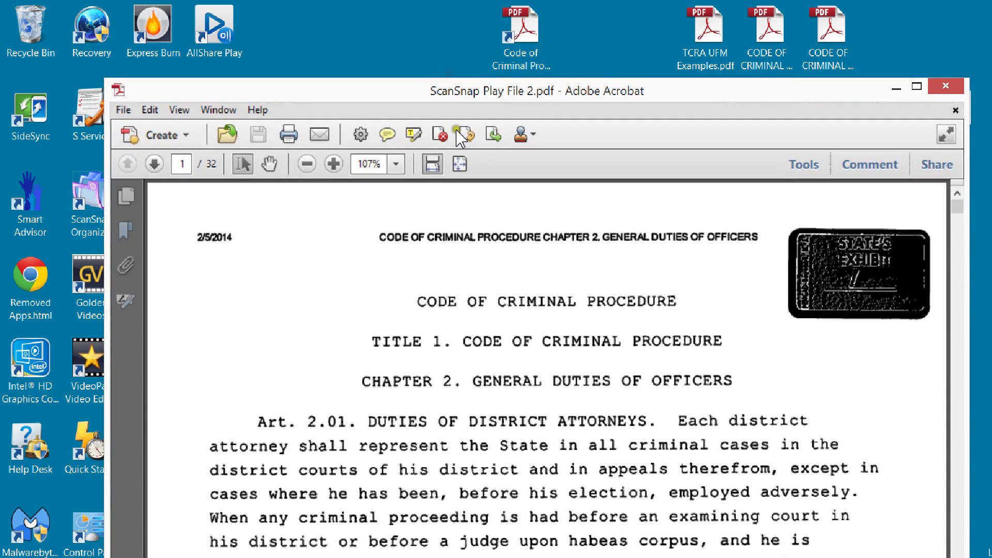
{"action": "key", "text": "ctrl+f"}
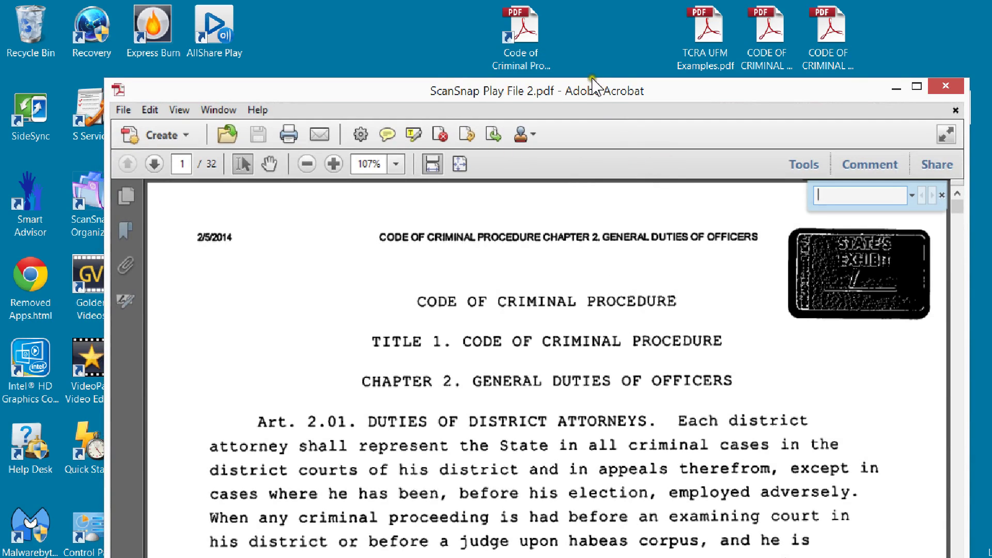
{"action": "left_click_drag", "start_coordinate": [595, 88], "coordinate": [564, 75]}
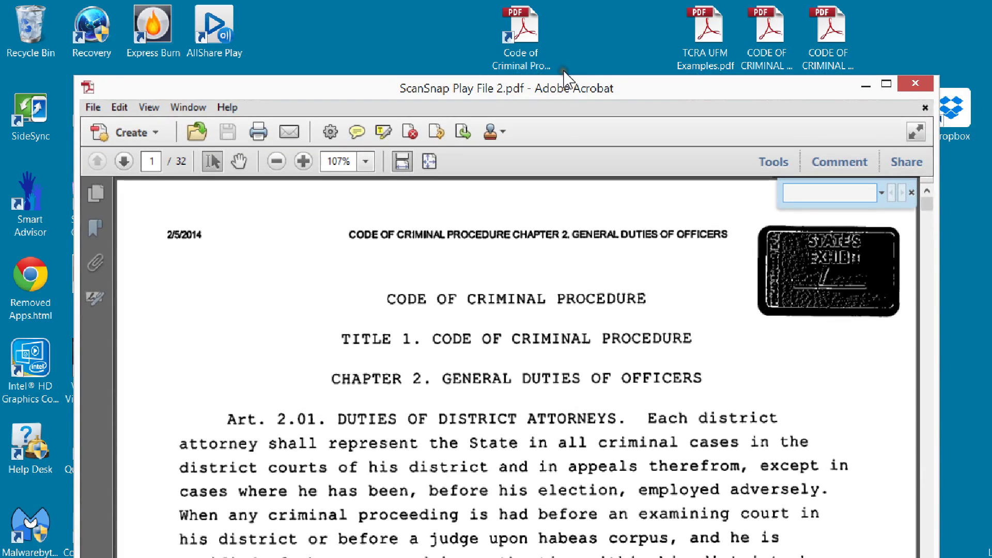
{"action": "type", "text": "code"}
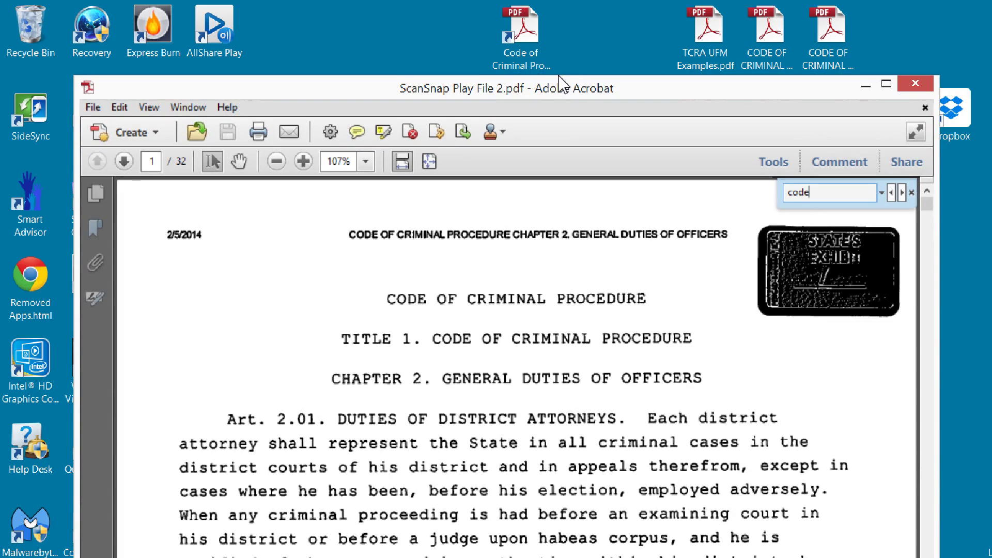
{"action": "key", "text": "Return"}
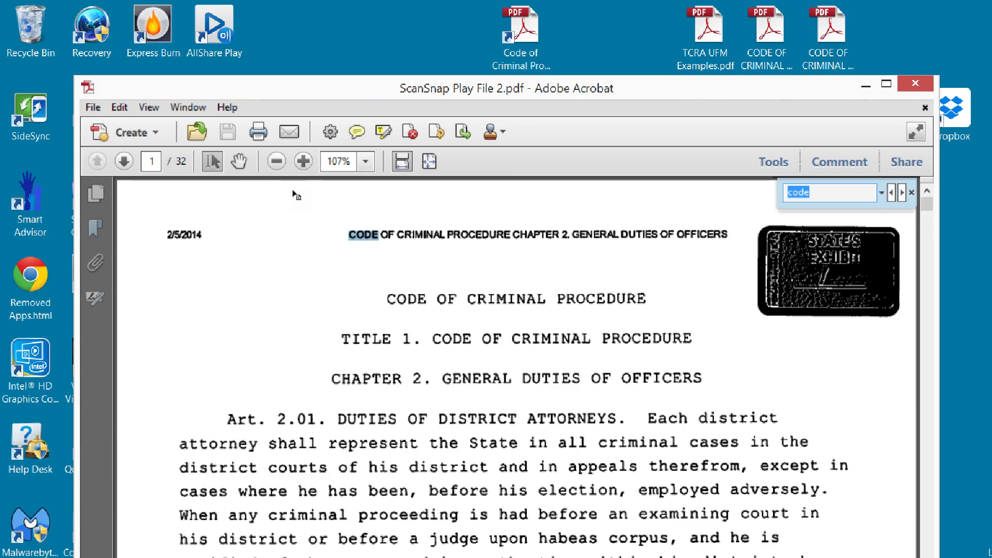
{"action": "key", "text": "Return"}
{"action": "key", "text": "Return"}
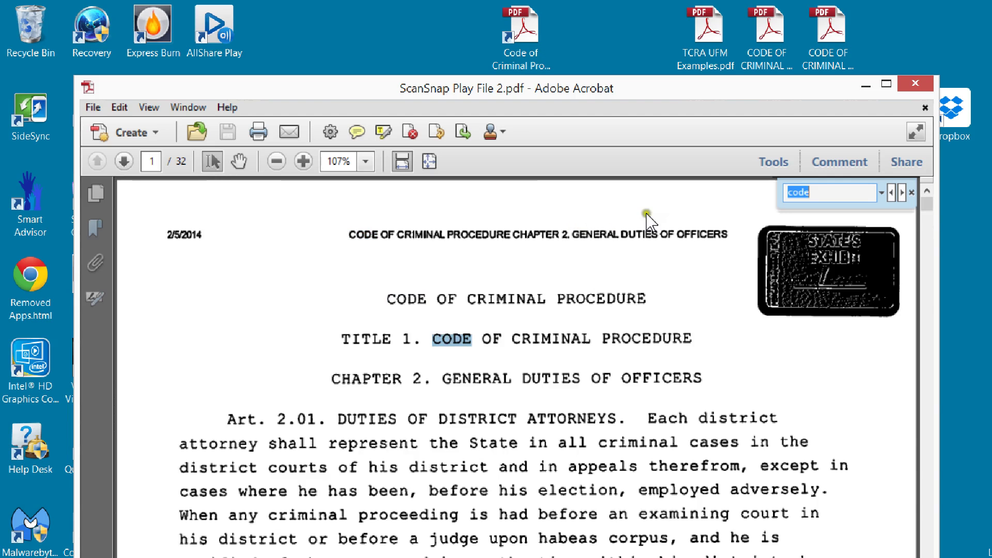
- Search the scanned PDF for "STATE'S" to test whether the exhibit sticker text is searchable
{"action": "left_click_drag", "start_coordinate": [608, 87], "coordinate": [572, 85]}
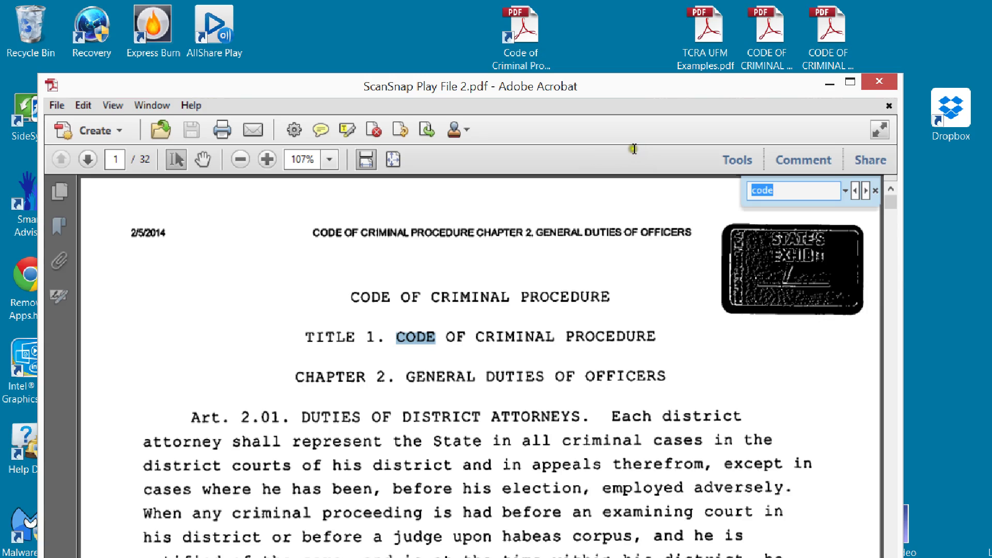
{"action": "key", "text": "BackSpace"}
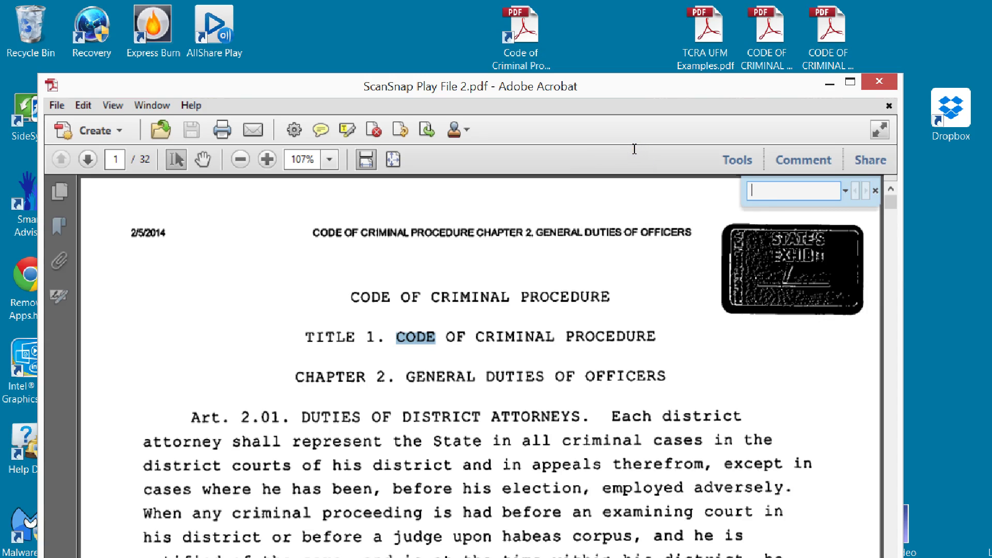
{"action": "type", "text": "STATE'S"}
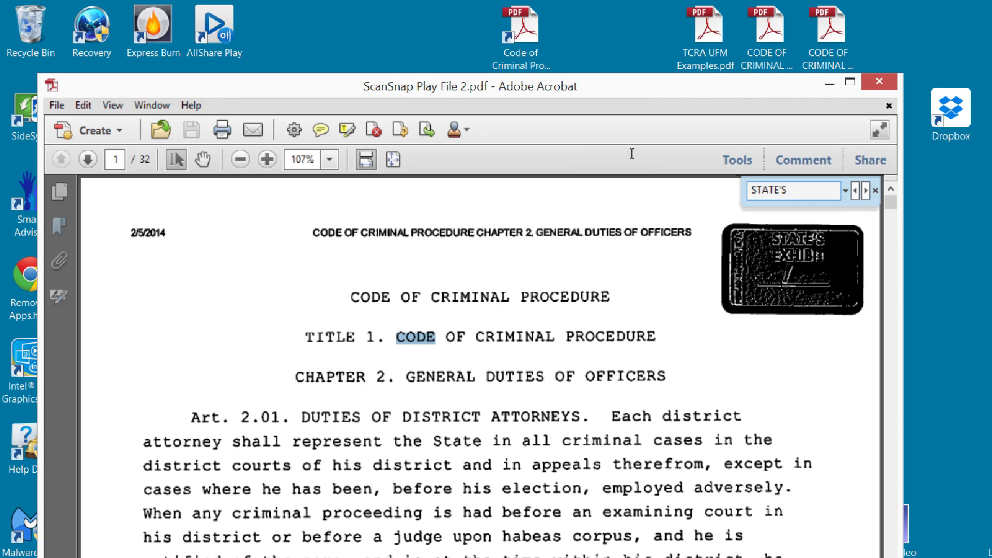
{"action": "key", "text": "Return"}
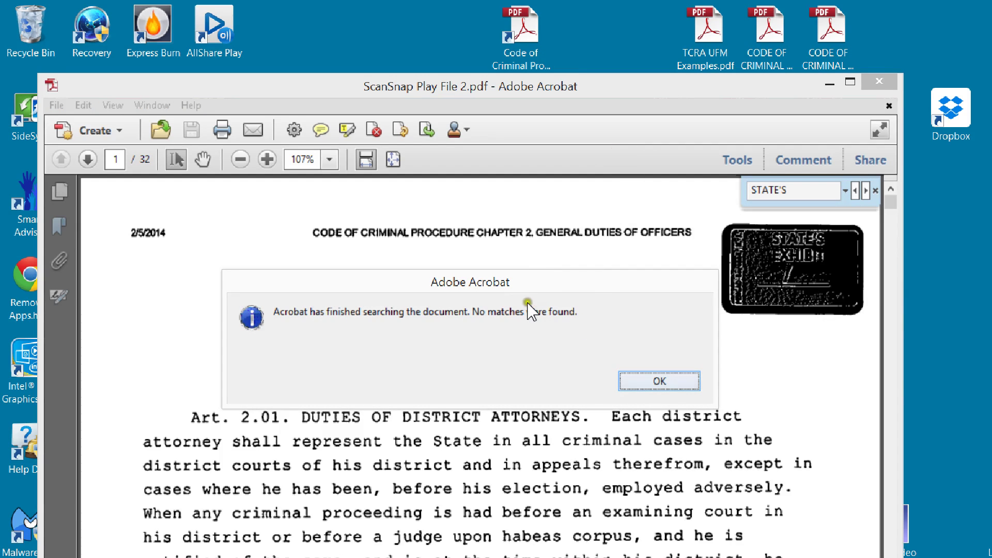
{"action": "key", "text": "Return"}
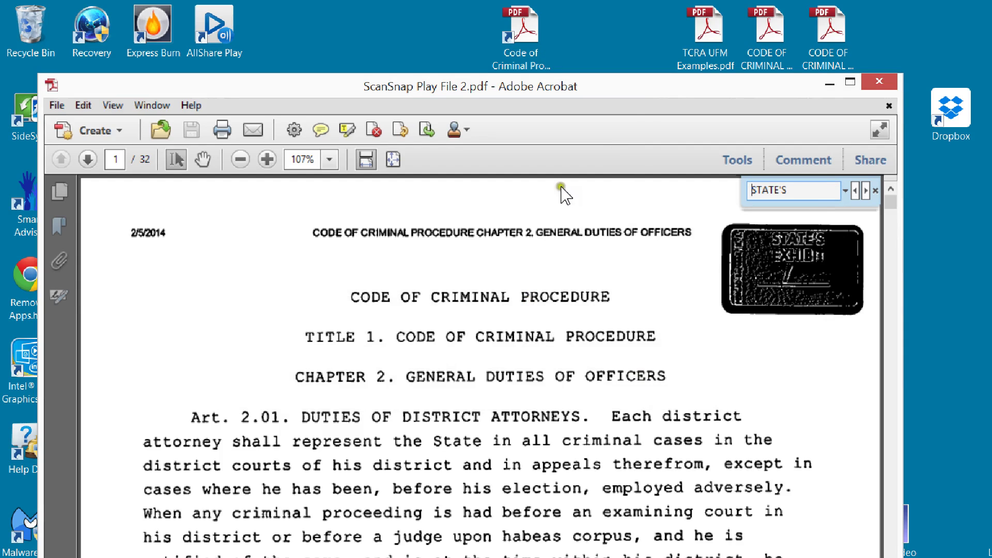
- Run text recognition on all pages of this PDF, then close the repeated search for "STATE'S"
{"action": "left_click", "coordinate": [588, 130]}
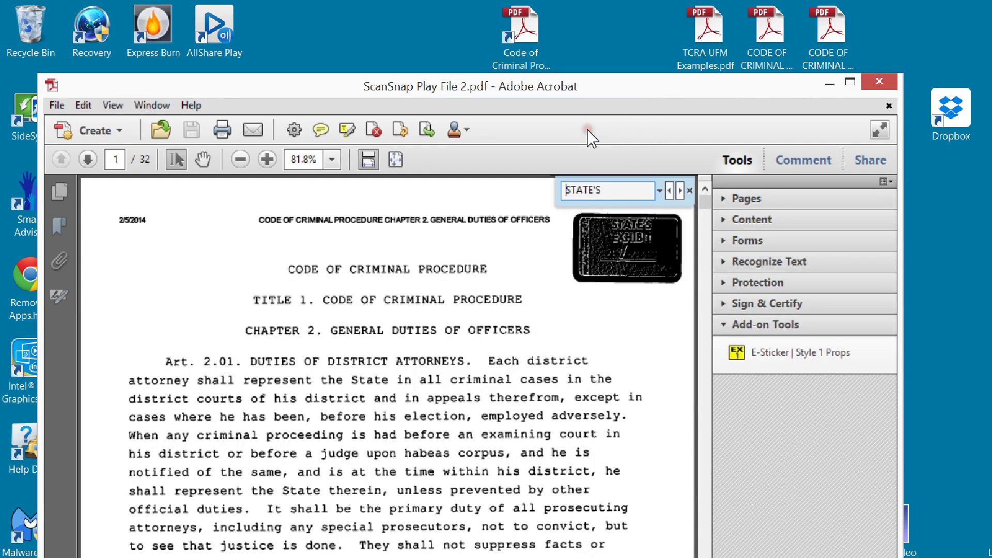
{"action": "left_click", "coordinate": [598, 208]}
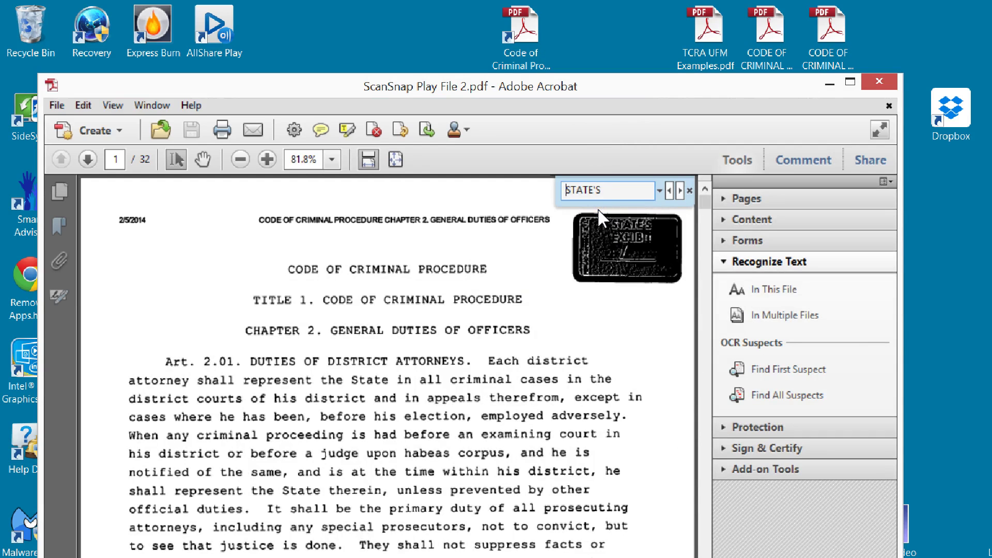
{"action": "left_click_drag", "start_coordinate": [507, 78], "coordinate": [567, 67]}
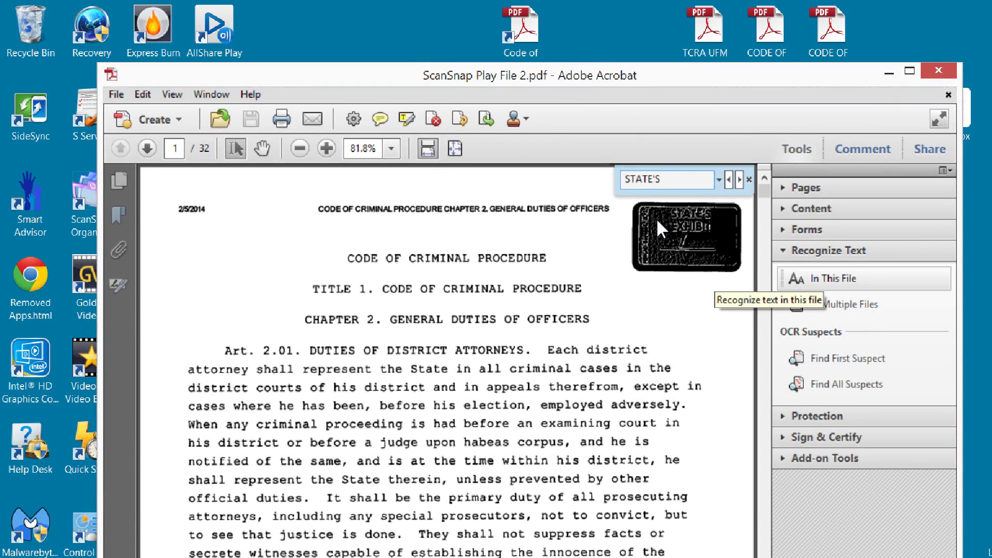
{"action": "left_click", "coordinate": [848, 279]}
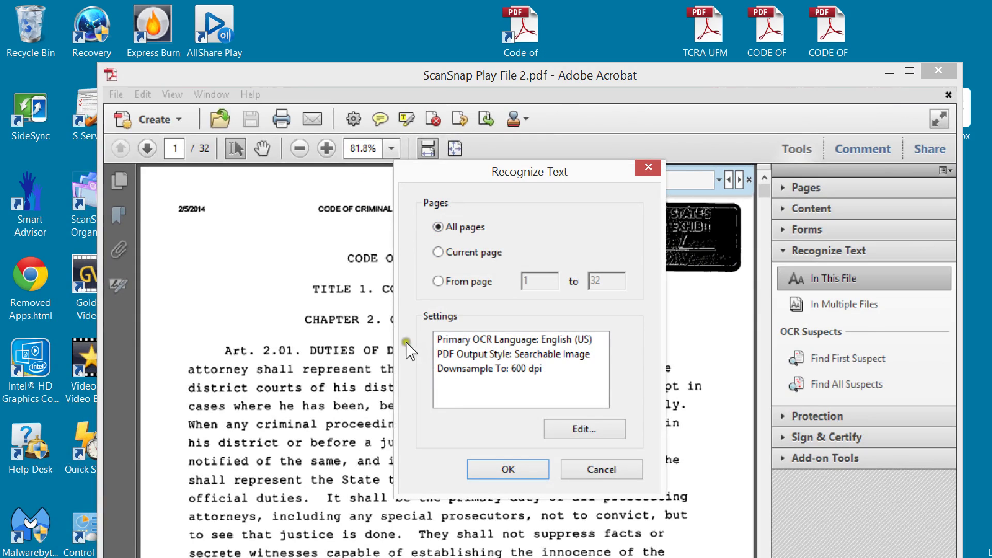
{"action": "left_click", "coordinate": [429, 253]}
{"action": "left_click", "coordinate": [404, 375]}
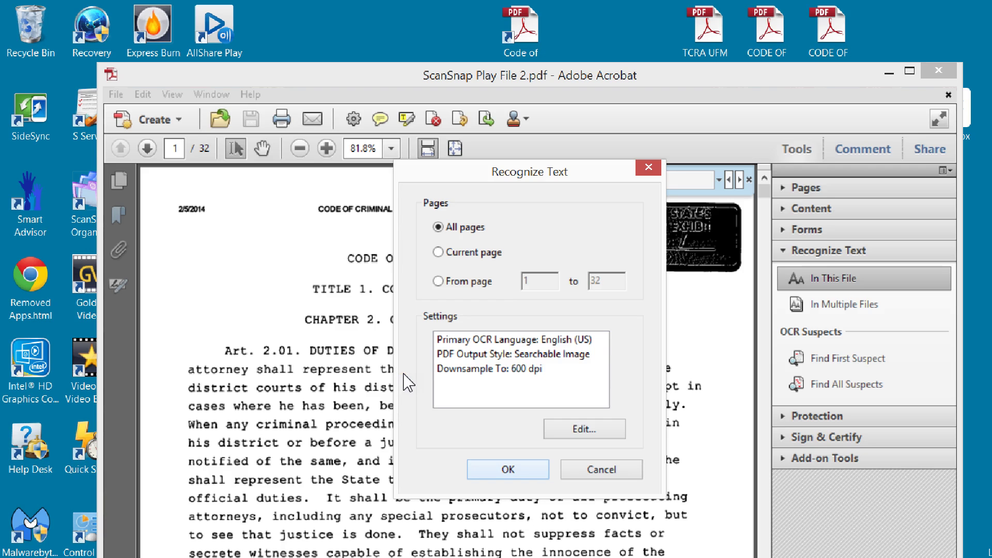
{"action": "key", "text": "Return"}
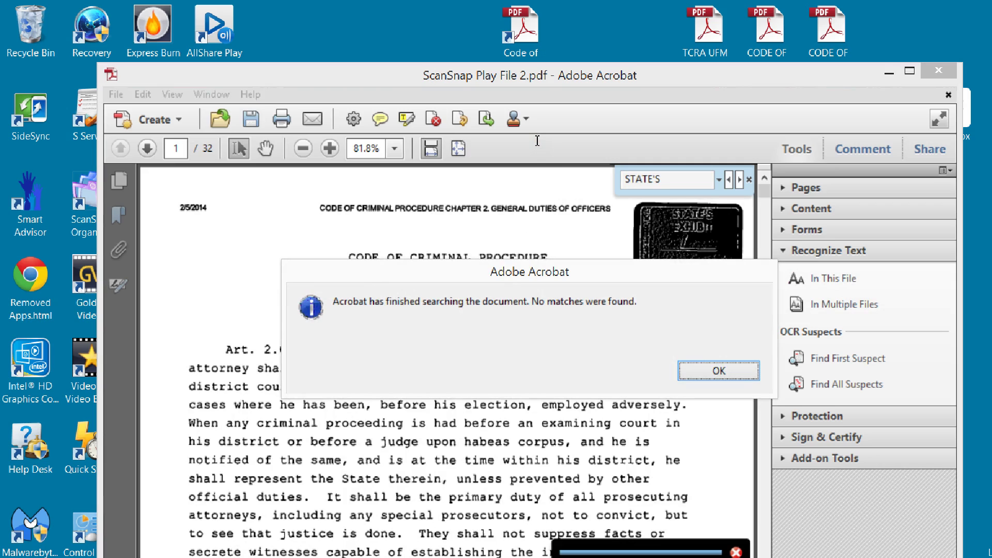
{"action": "key", "text": "Return"}
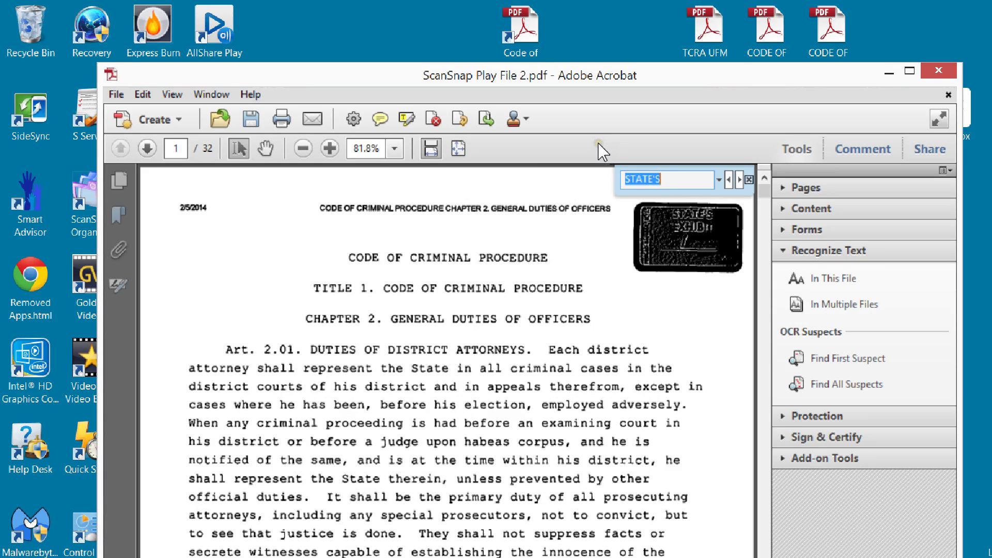
{"action": "key", "text": "Escape"}
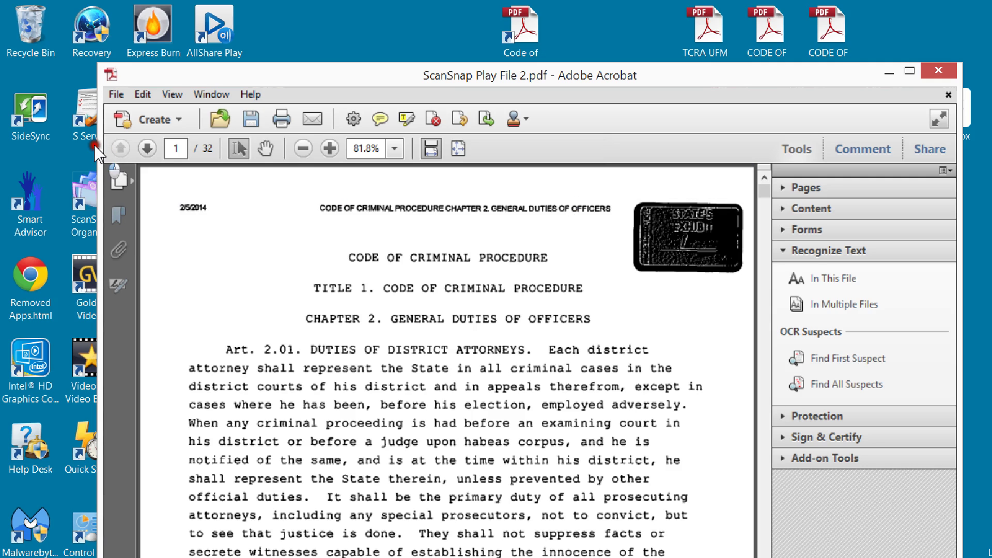
- Add a bookmark named "State's Ex. 1" to page 1 of the PDF
{"action": "left_click", "coordinate": [118, 180]}
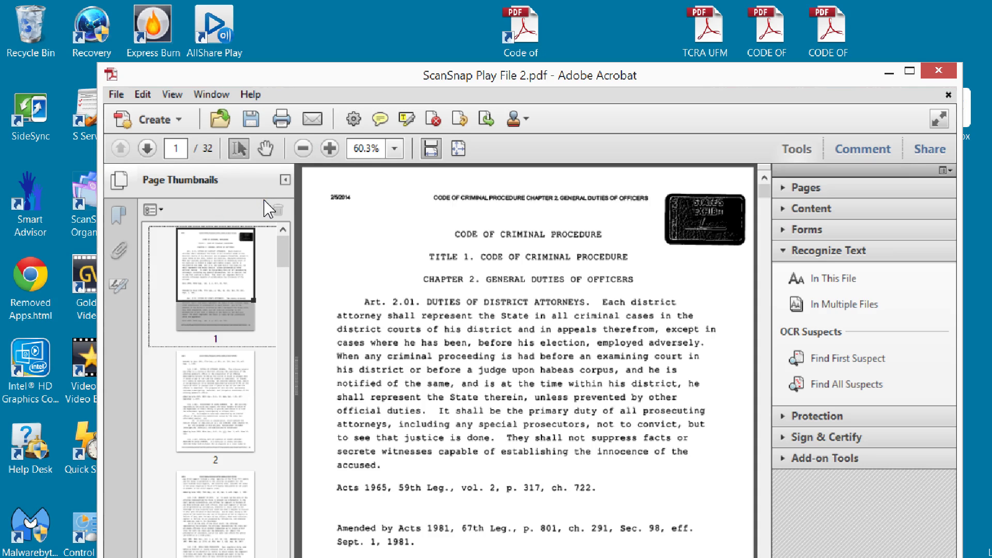
{"action": "key", "text": "ctrl+b"}
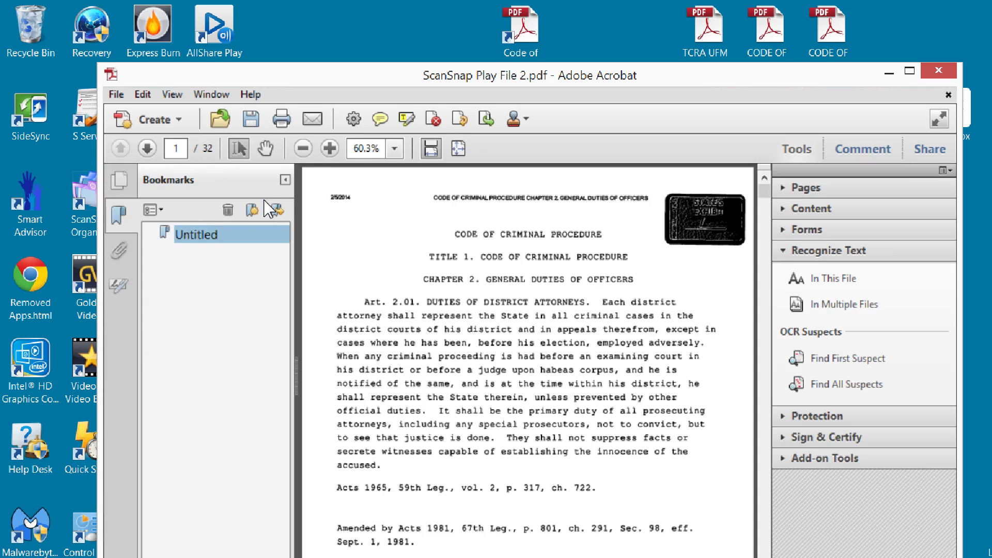
{"action": "left_click", "coordinate": [178, 193]}
{"action": "left_click", "coordinate": [178, 193]}
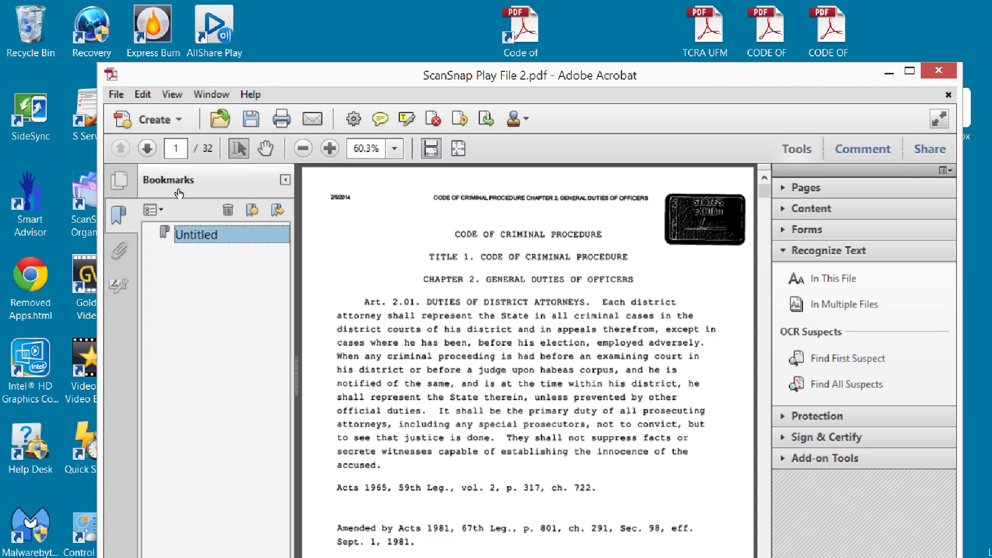
{"action": "left_click", "coordinate": [178, 192]}
{"action": "type", "text": "sTAT"}
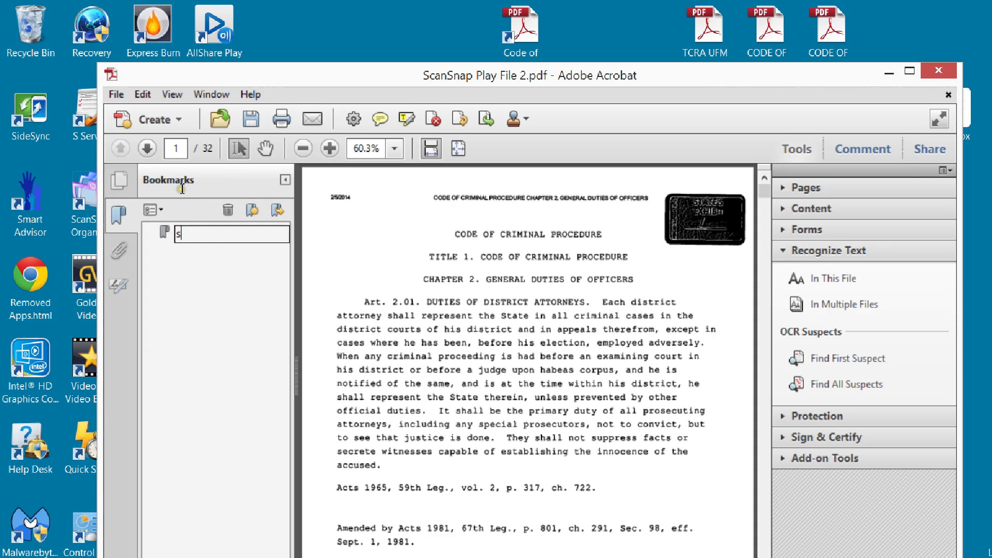
{"action": "key", "text": "BackSpace"}
{"action": "key", "text": "BackSpace"}
{"action": "type", "text": "State's Ex. 1"}
{"action": "key", "text": "Return"}
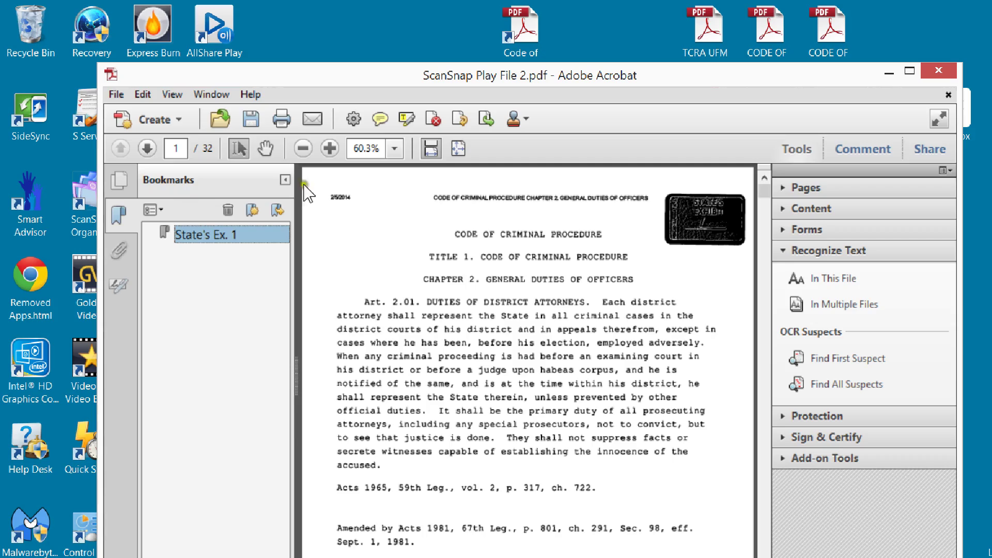
- Find the second exhibit sticker on page 7 and bookmark that page as "State's Ex. 2"
{"action": "left_click_drag", "start_coordinate": [479, 65], "coordinate": [548, 65]}
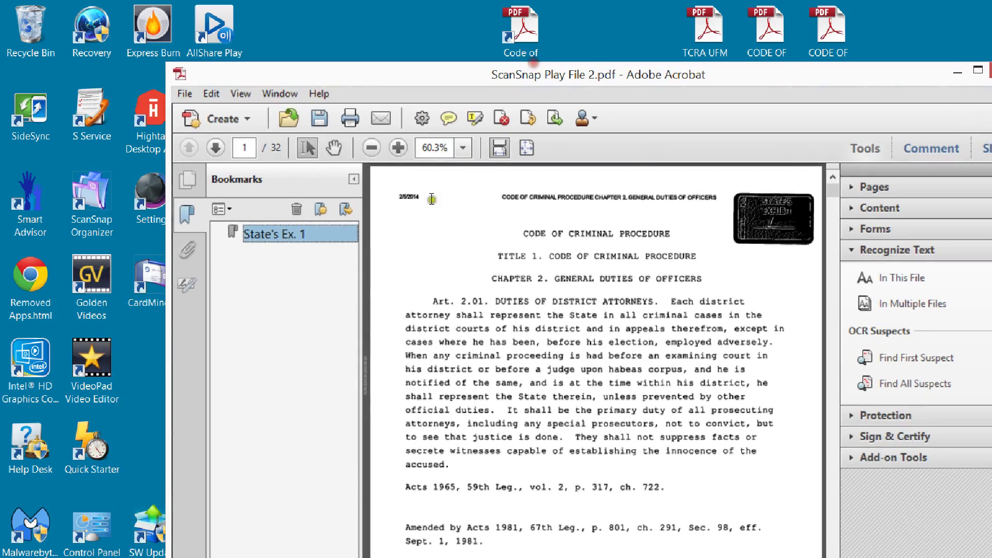
{"action": "scroll", "coordinate": [482, 243], "scroll_direction": "down", "scroll_amount": 3}
{"action": "scroll", "coordinate": [482, 243], "scroll_direction": "down", "scroll_amount": 20}
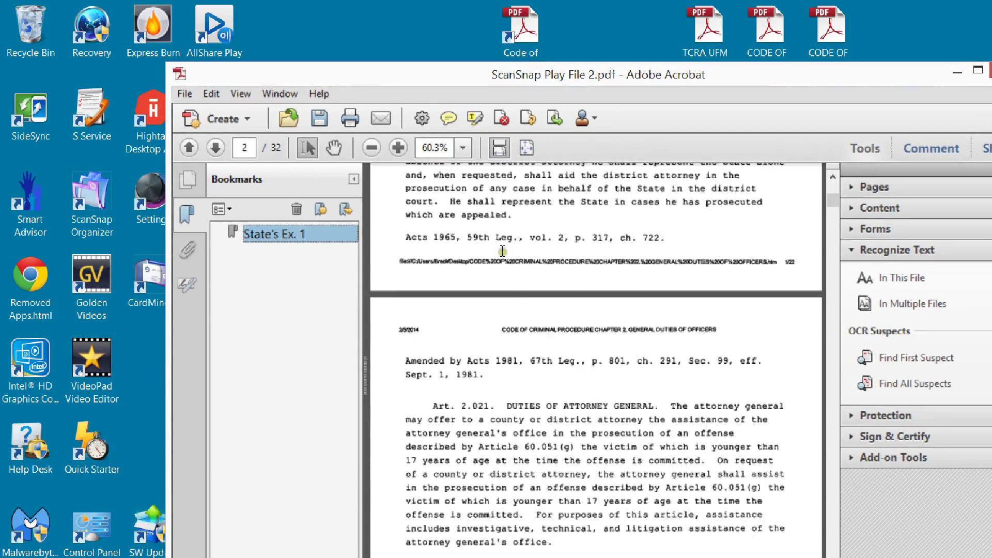
{"action": "scroll", "coordinate": [502, 251], "scroll_direction": "down", "scroll_amount": 20}
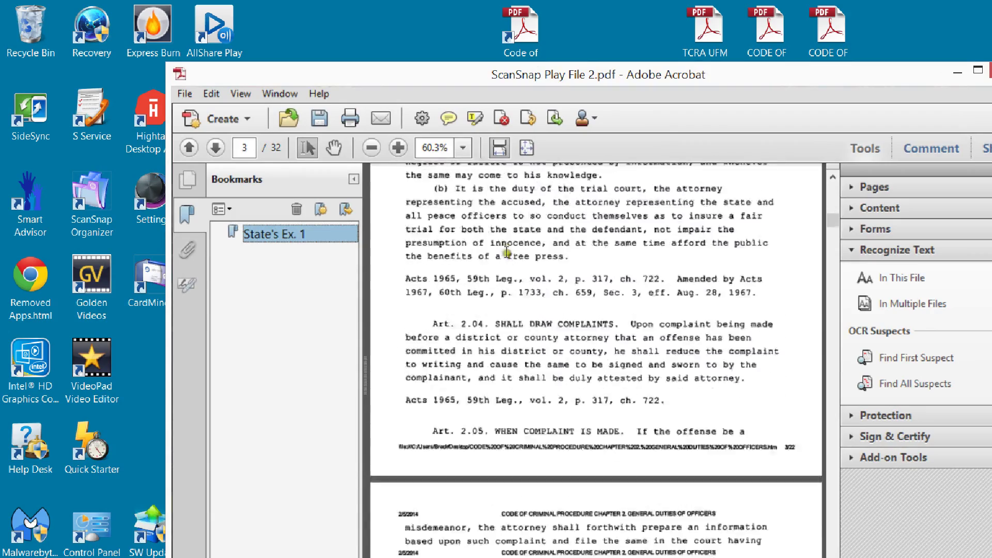
{"action": "scroll", "coordinate": [510, 251], "scroll_direction": "down", "scroll_amount": 20}
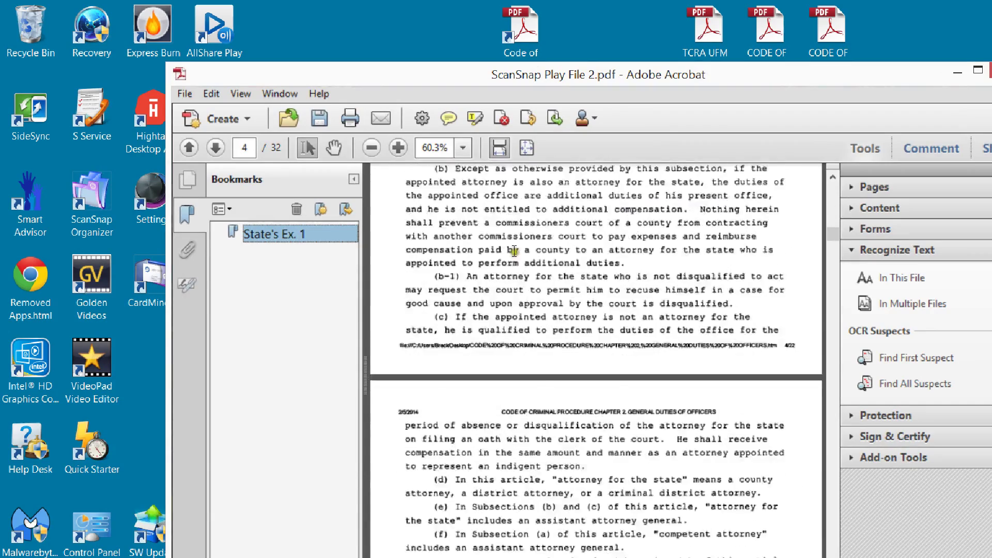
{"action": "scroll", "coordinate": [516, 253], "scroll_direction": "down", "scroll_amount": 20}
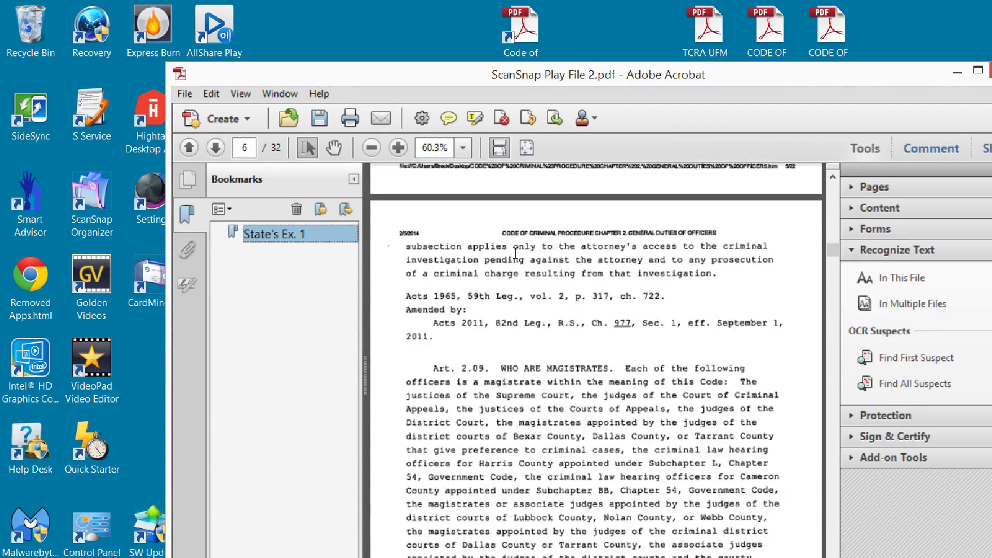
{"action": "scroll", "coordinate": [515, 253], "scroll_direction": "down", "scroll_amount": 5}
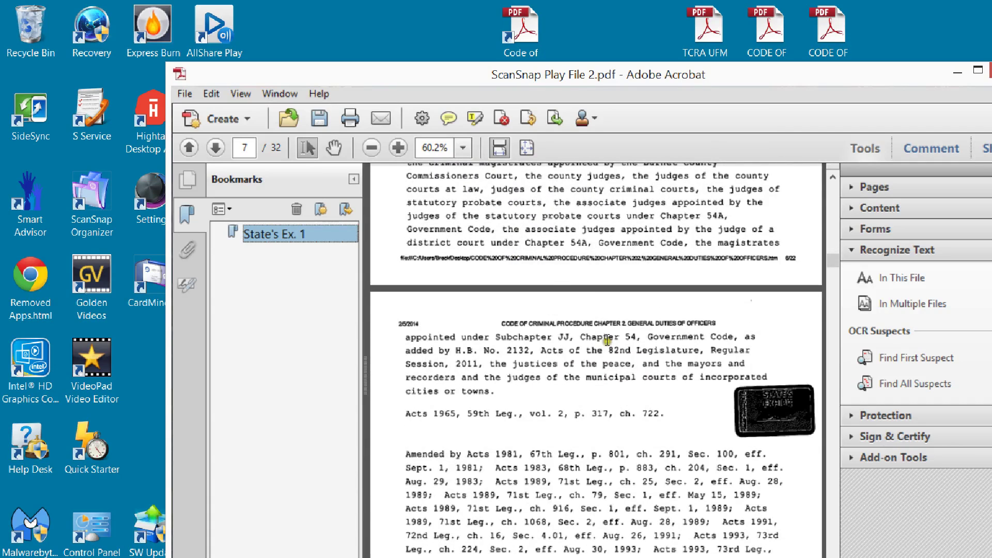
{"action": "left_click", "coordinate": [618, 251]}
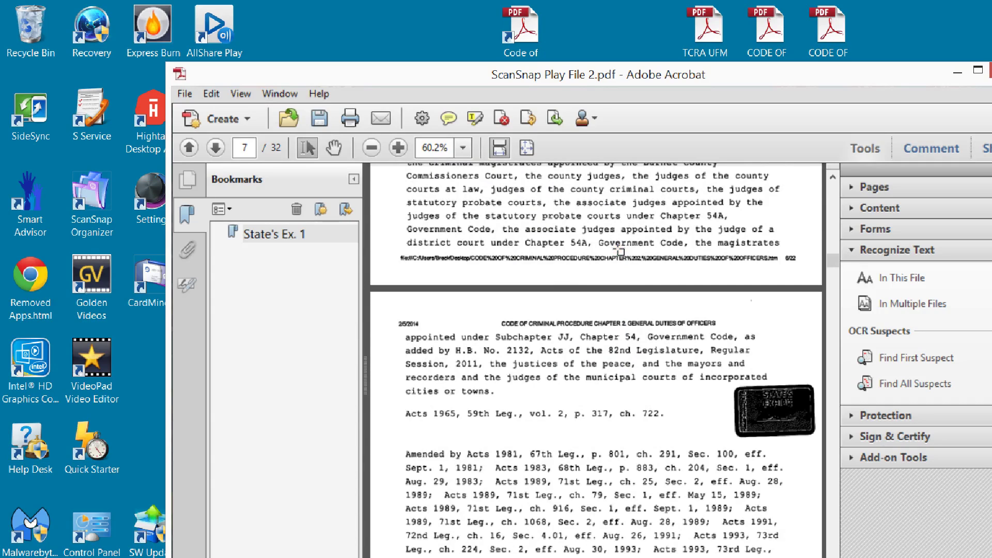
{"action": "key", "text": "ctrl+b"}
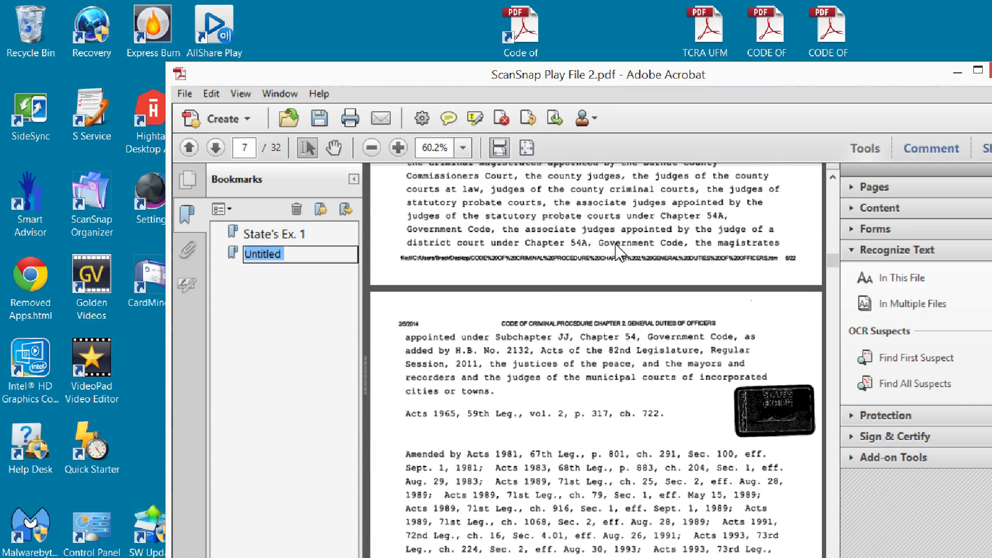
{"action": "type", "text": "State's Ex"}
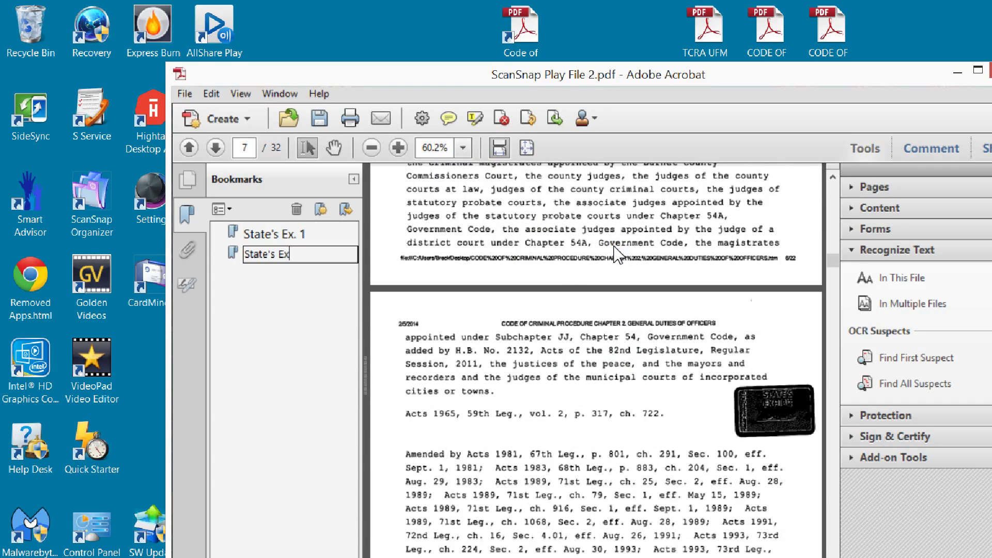
{"action": "type", "text": ". 2"}
{"action": "key", "text": "Return"}
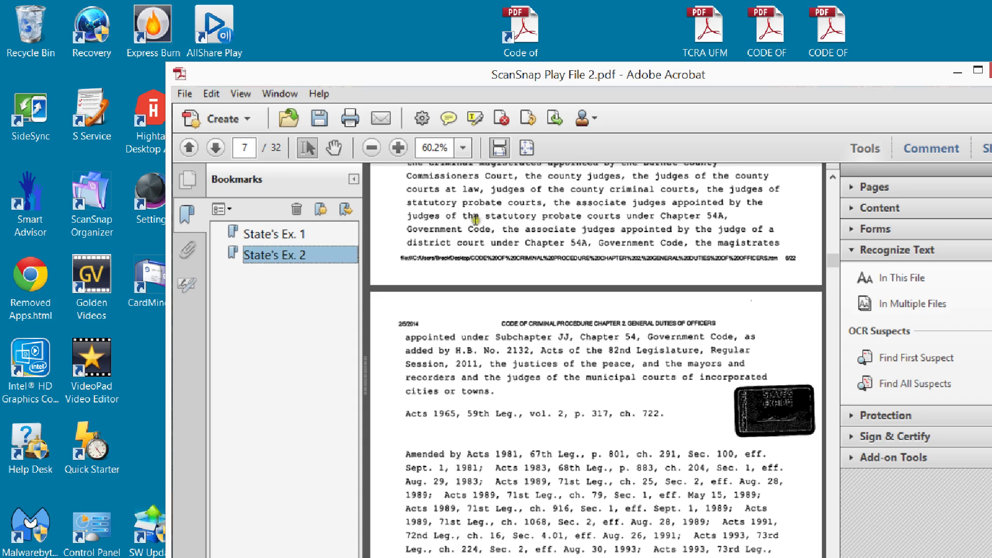
- Test the two exhibit bookmarks by jumping between State's Ex. 1 and State's Ex. 2, ending on page 1
{"action": "key", "text": "Up"}
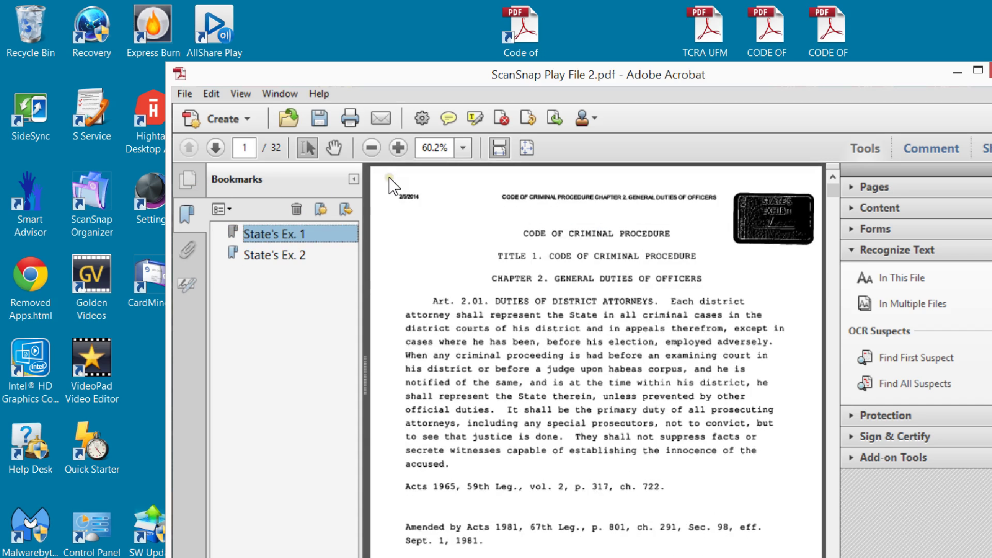
{"action": "key", "text": "Down"}
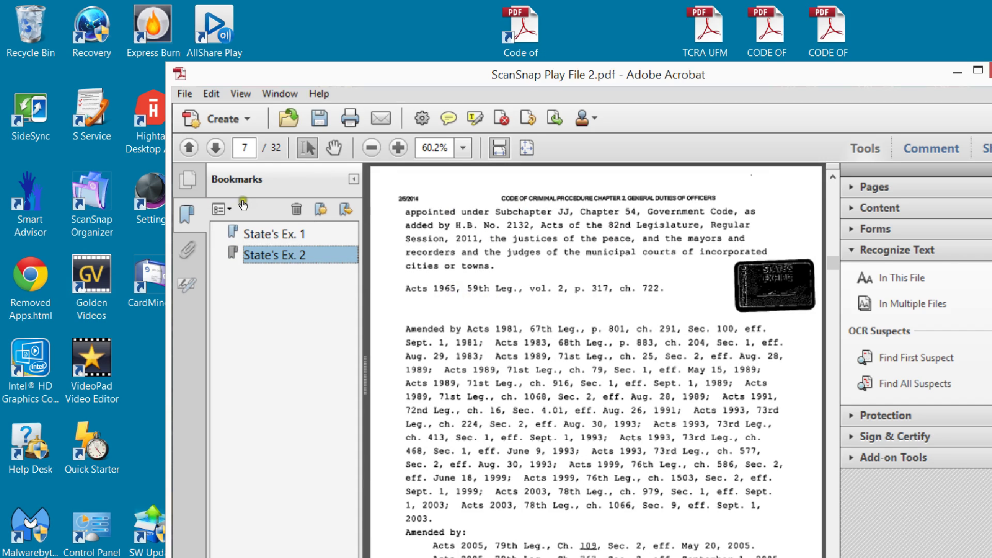
{"action": "left_click", "coordinate": [243, 233]}
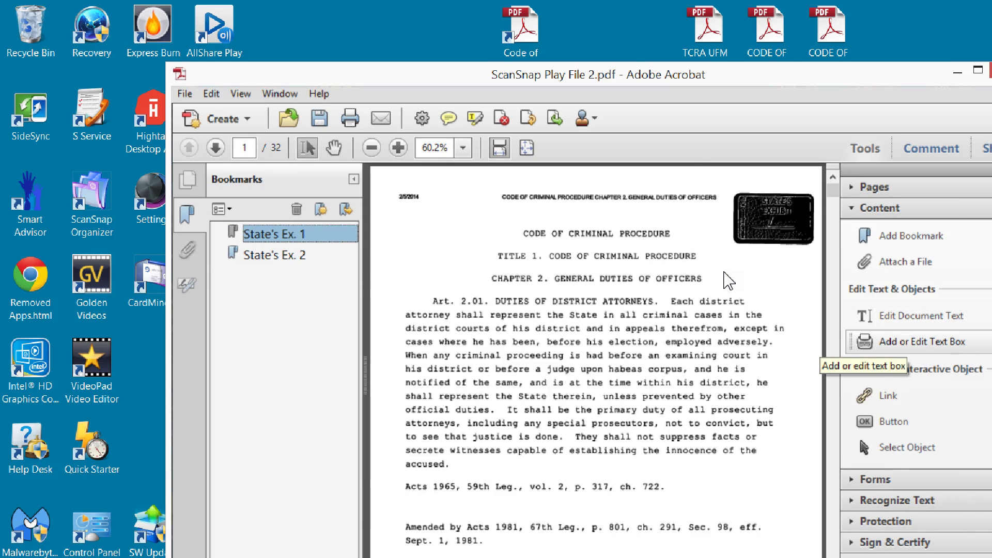
- Add a typewriter text box reading "State's Exhibit 1" above the exhibit sticker on page 1
{"action": "key", "text": "Return"}
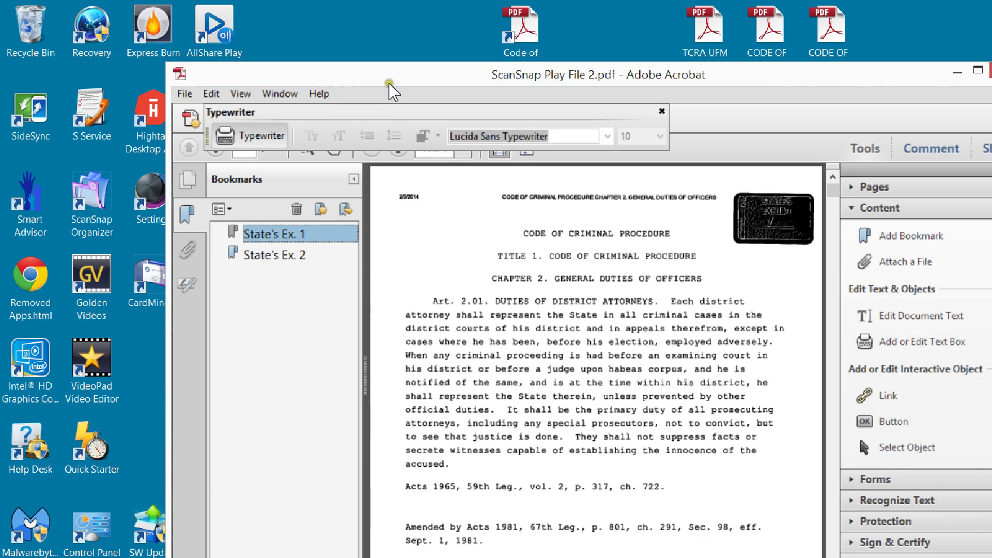
{"action": "left_click_drag", "start_coordinate": [377, 88], "coordinate": [409, 88]}
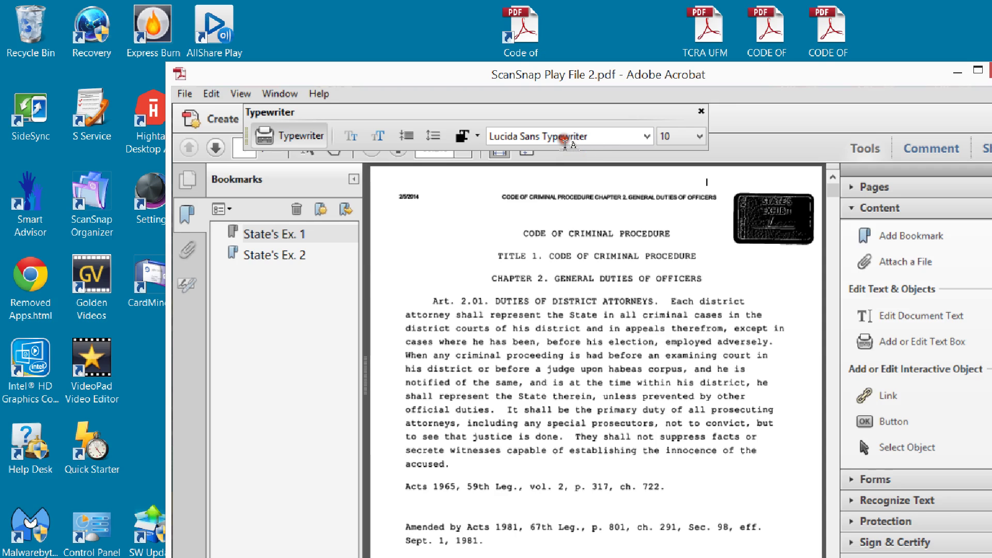
{"action": "type", "text": "e's Exhibit 1"}
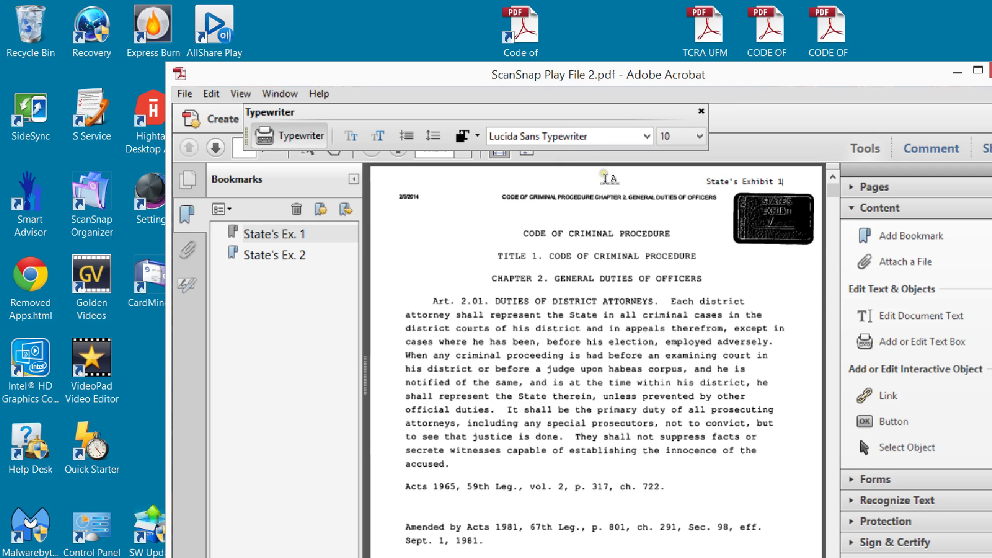
- Go to the State's Ex. 2 bookmark and add the typewriter text "State's Exhibit 2" above the page 7 header
{"action": "left_click", "coordinate": [274, 255]}
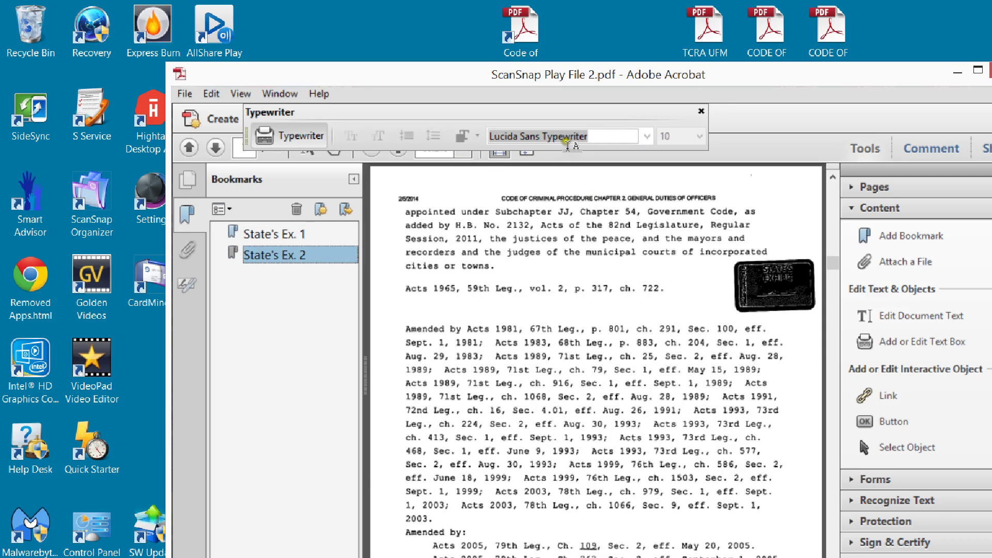
{"action": "left_click", "coordinate": [564, 143]}
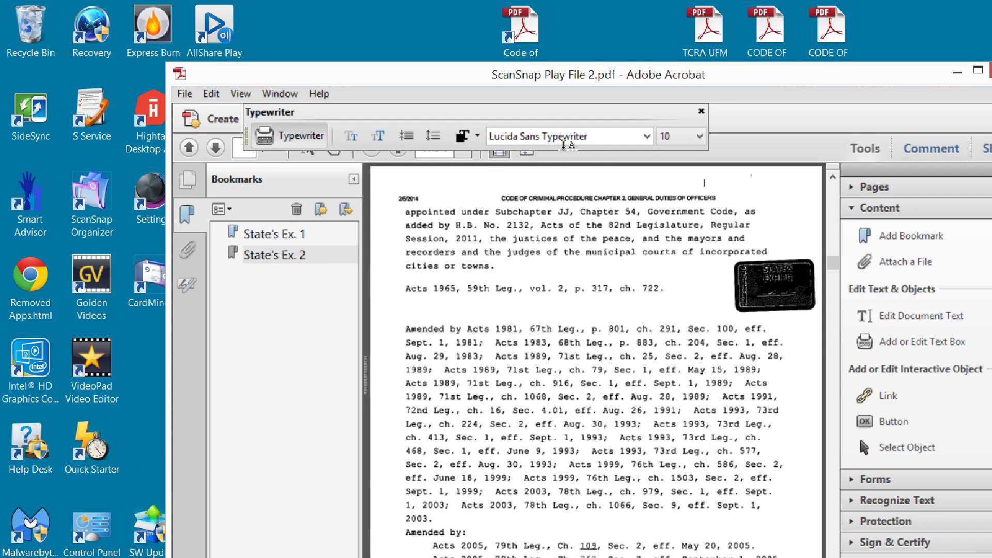
{"action": "type", "text": "State's Ex. 2"}
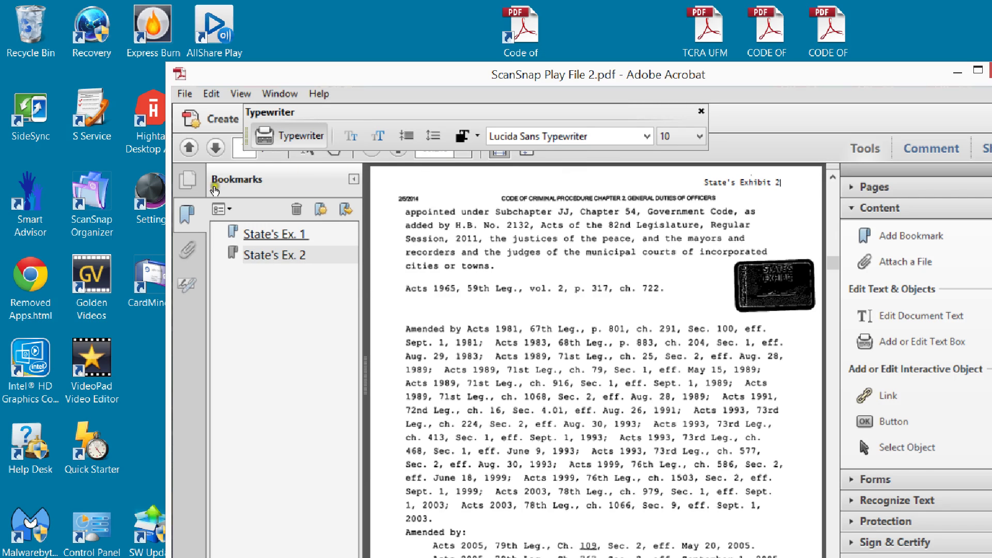
- Return to the State's Ex. 1 bookmark and search the PDF for "State's" to test the added exhibit labels
{"action": "left_click", "coordinate": [214, 188]}
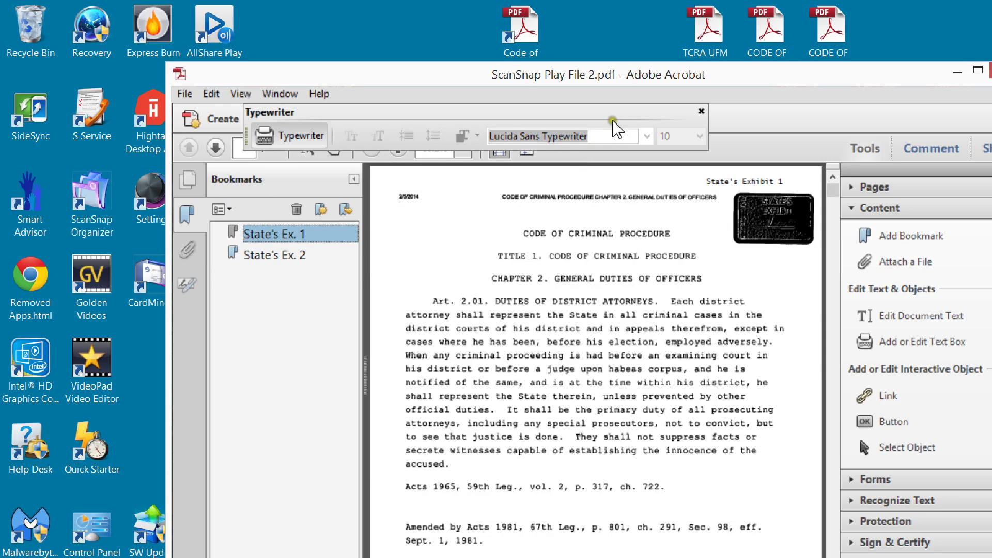
{"action": "key", "text": "ctrl+f"}
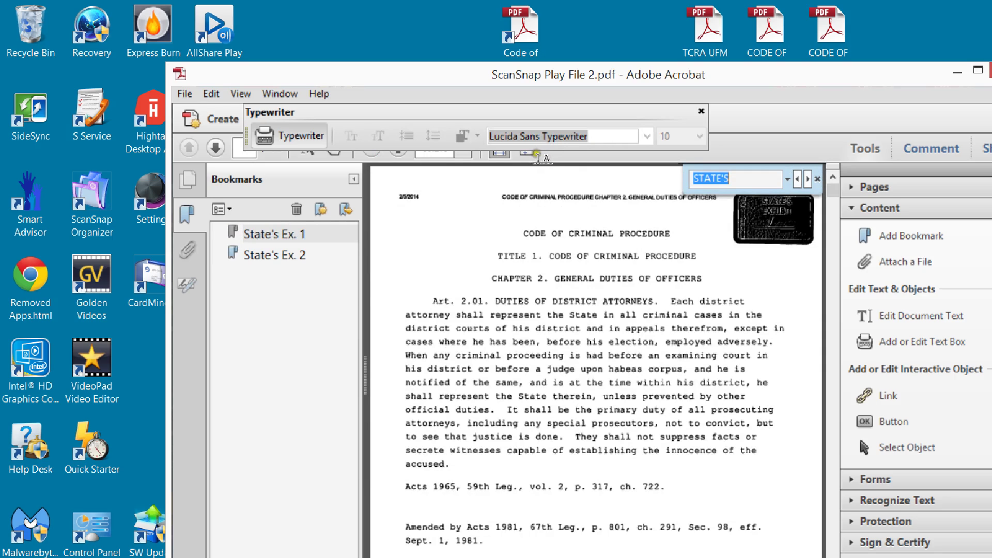
{"action": "type", "text": "State's"}
{"action": "key", "text": "Return"}
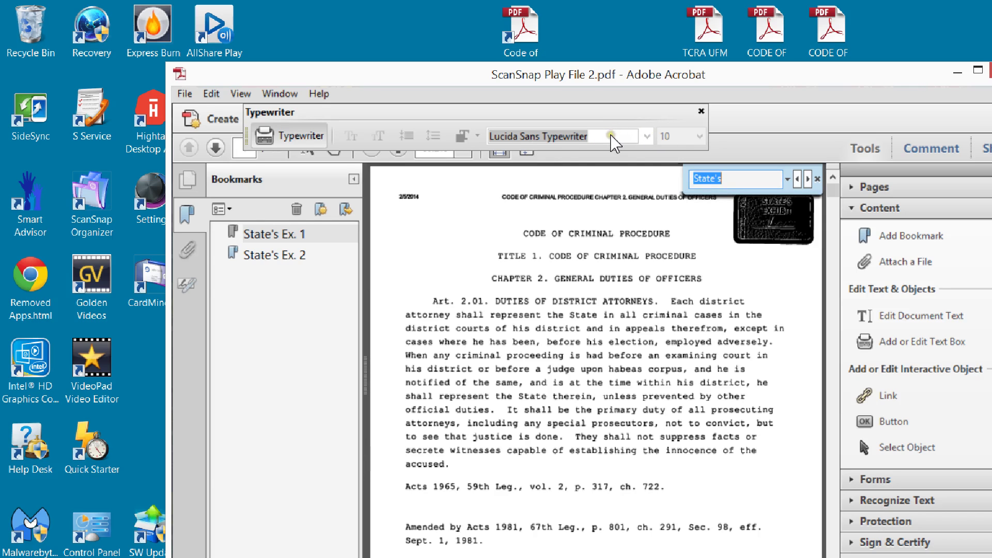
- Move the find box clear of the page 1 label and check the next and previous "State's" matches
{"action": "left_click_drag", "start_coordinate": [619, 155], "coordinate": [437, 155]}
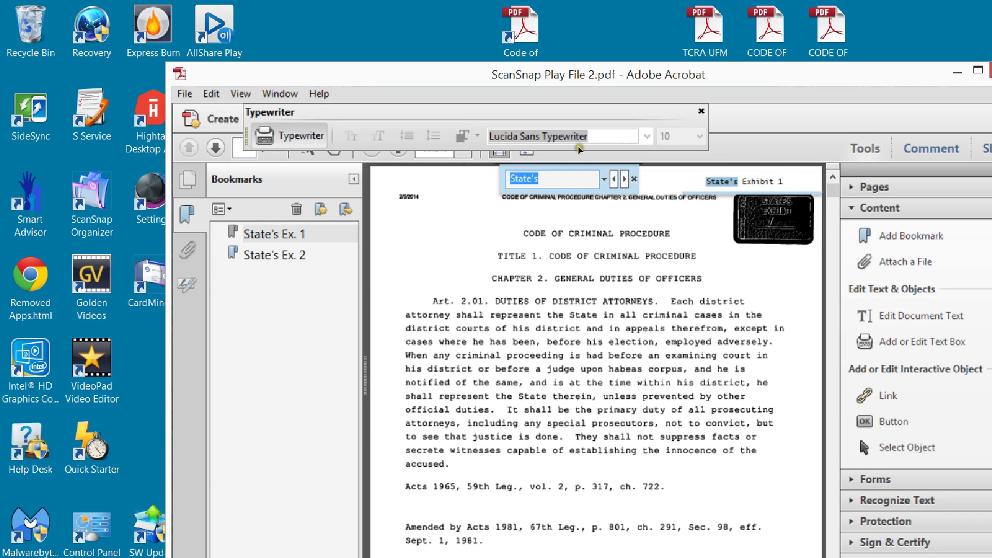
{"action": "key", "text": "Return"}
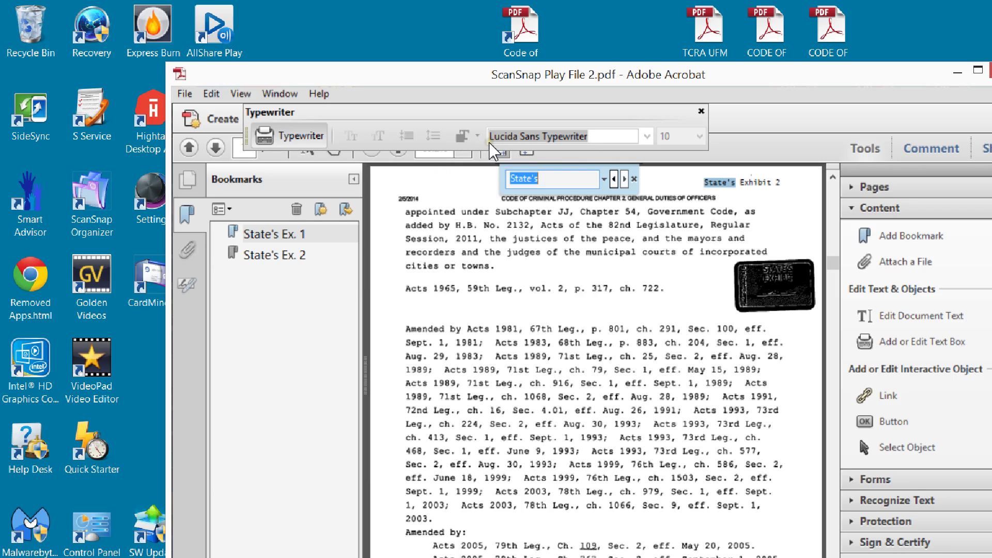
{"action": "key", "text": "shift+Return"}
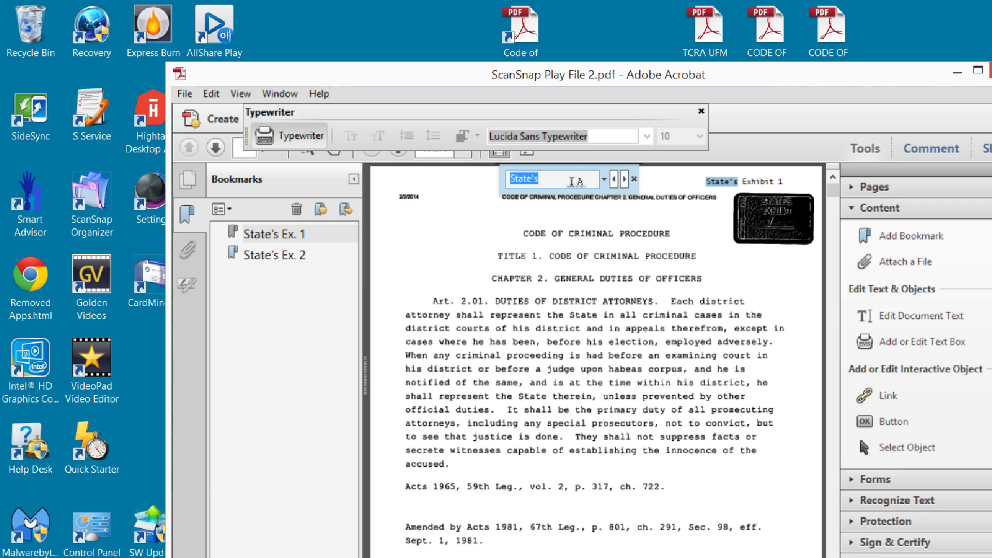
{"action": "left_click", "coordinate": [508, 147]}
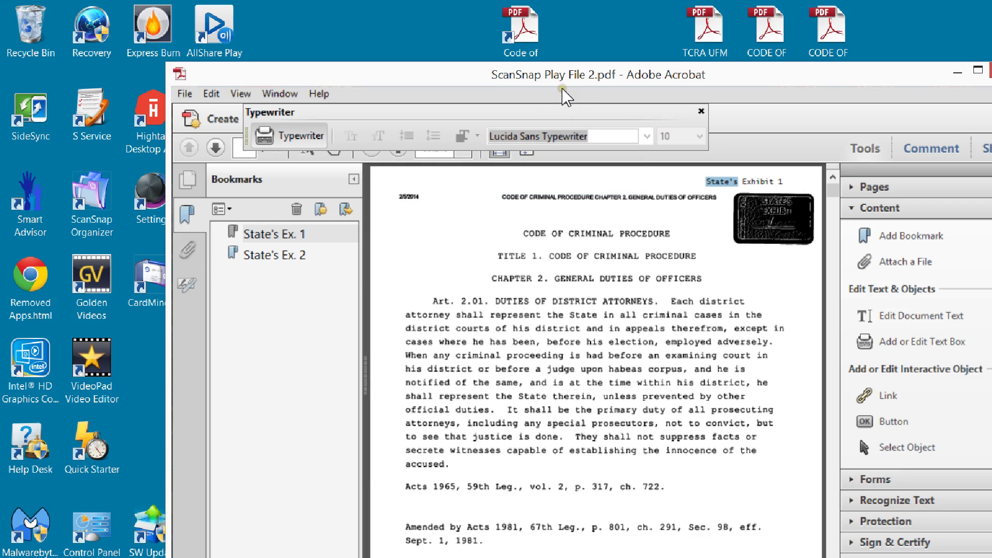
- Browse the available stamp categories and preview the E-Sticker All-in-One and ExhibitSticker.com Promo E-Sticker stamps
{"action": "left_click", "coordinate": [566, 95]}
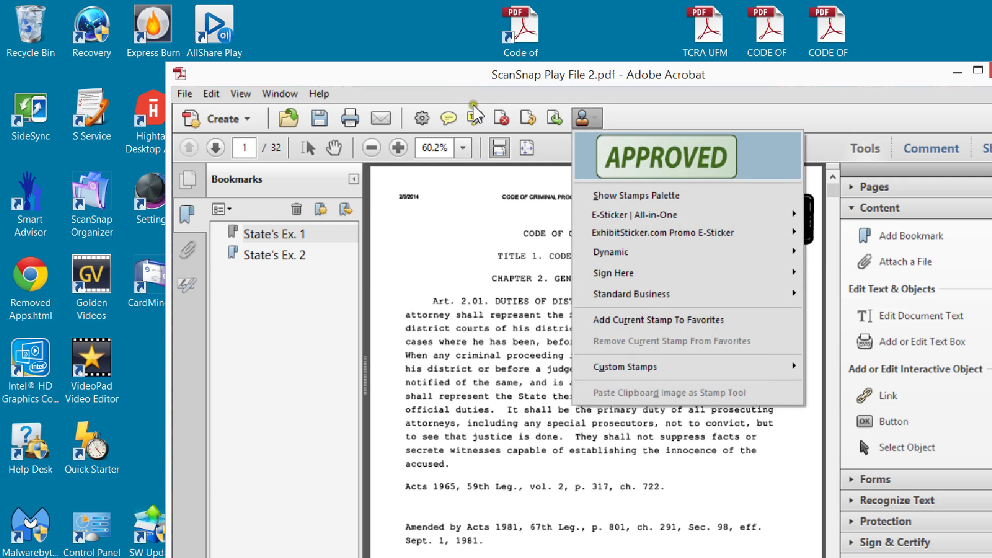
{"action": "key", "text": "Down"}
{"action": "key", "text": "Down"}
{"action": "key", "text": "Down"}
{"action": "key", "text": "Down"}
{"action": "key", "text": "Down"}
{"action": "key", "text": "Down"}
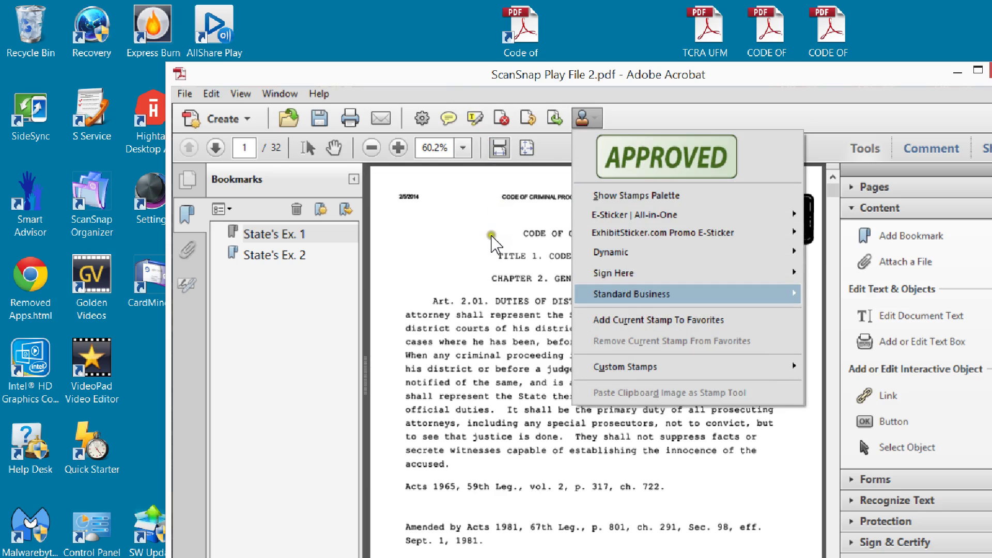
{"action": "key", "text": "Up"}
{"action": "key", "text": "Up"}
{"action": "key", "text": "Up"}
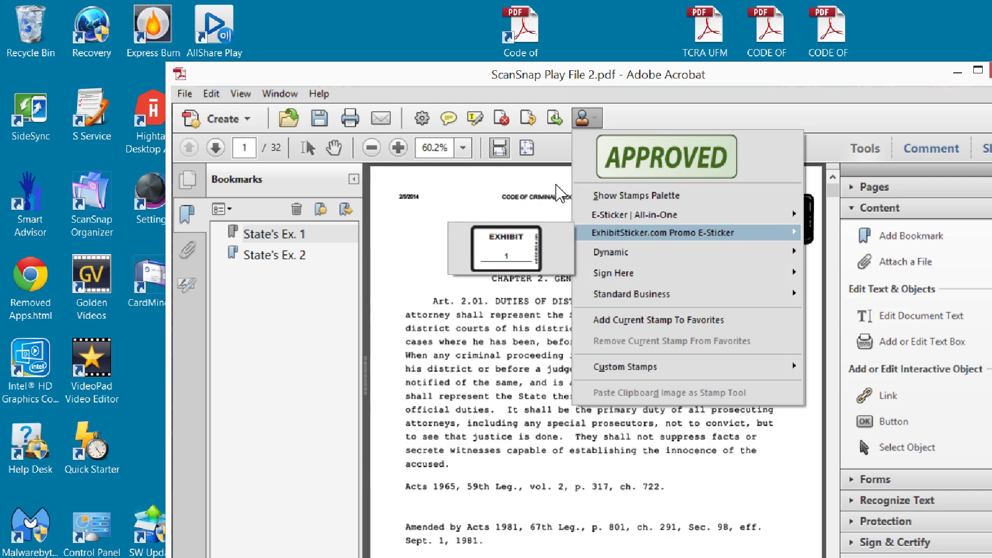
{"action": "key", "text": "Up"}
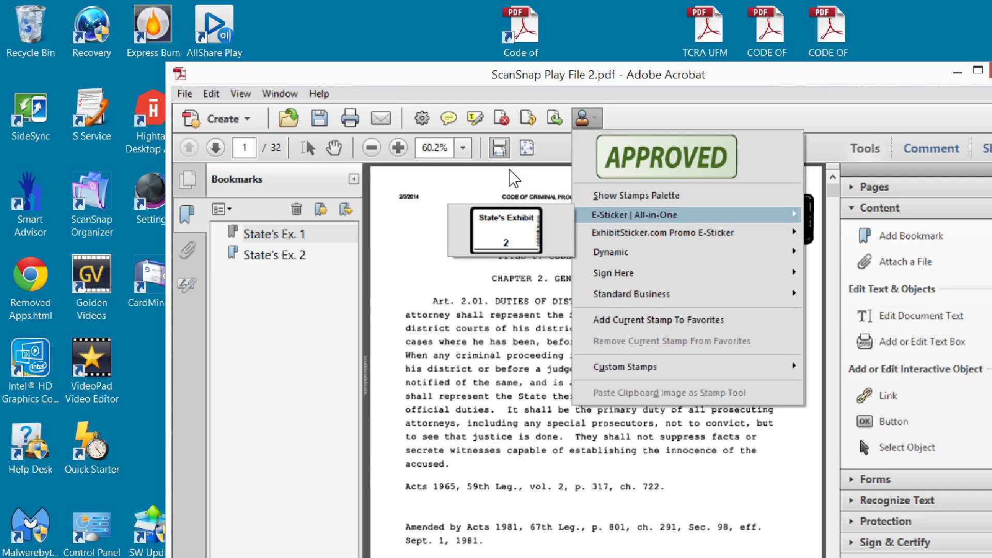
{"action": "key", "text": "Down"}
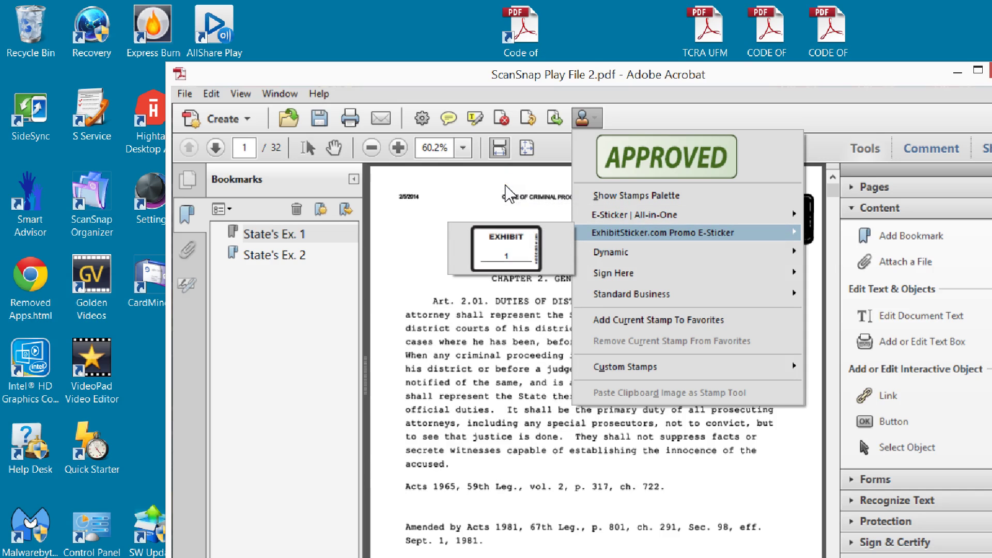
{"action": "key", "text": "Down"}
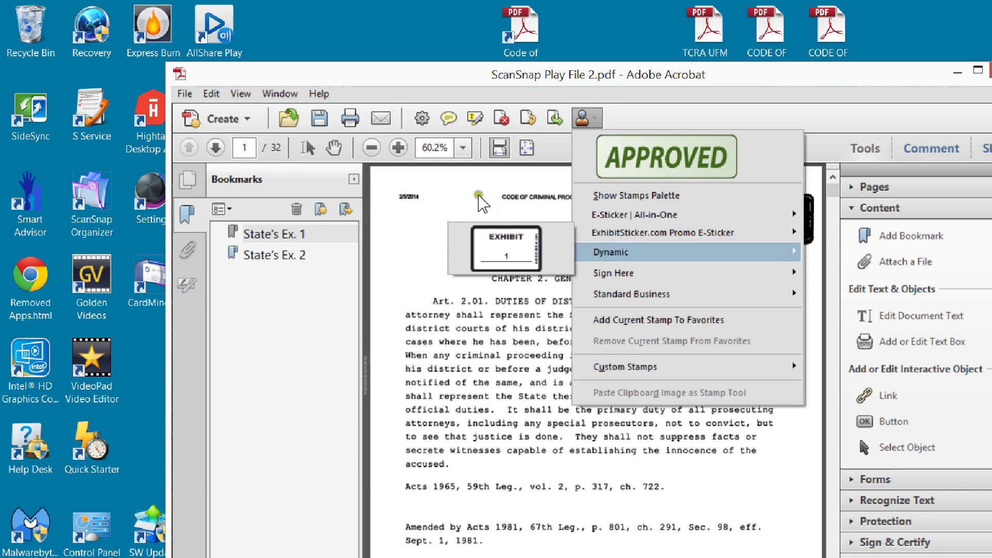
- Place the ExhibitSticker.com Promo E-Sticker over the scanned exhibit sticker on page 1, with exhibit number 1
{"action": "key", "text": "Up"}
{"action": "left_click", "coordinate": [405, 196]}
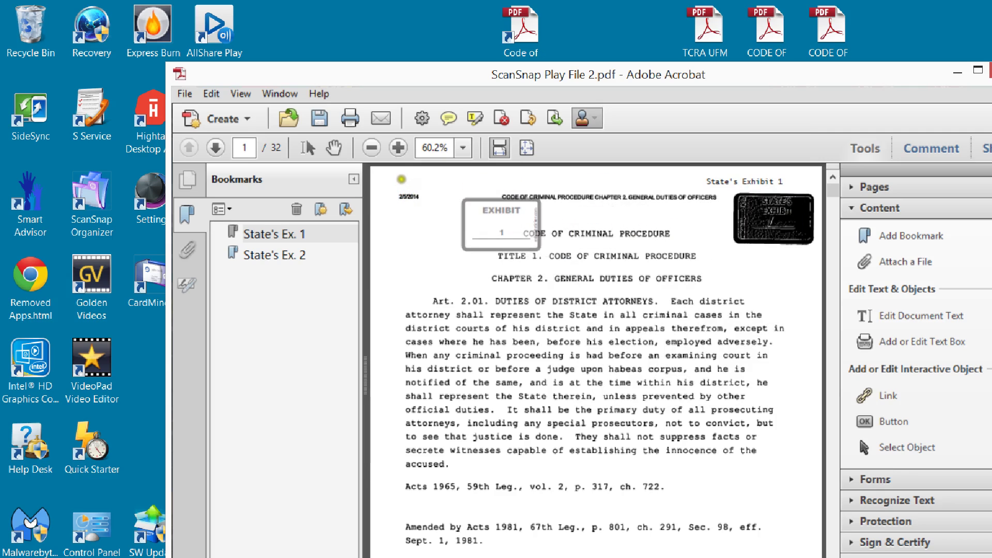
{"action": "left_click", "coordinate": [450, 234]}
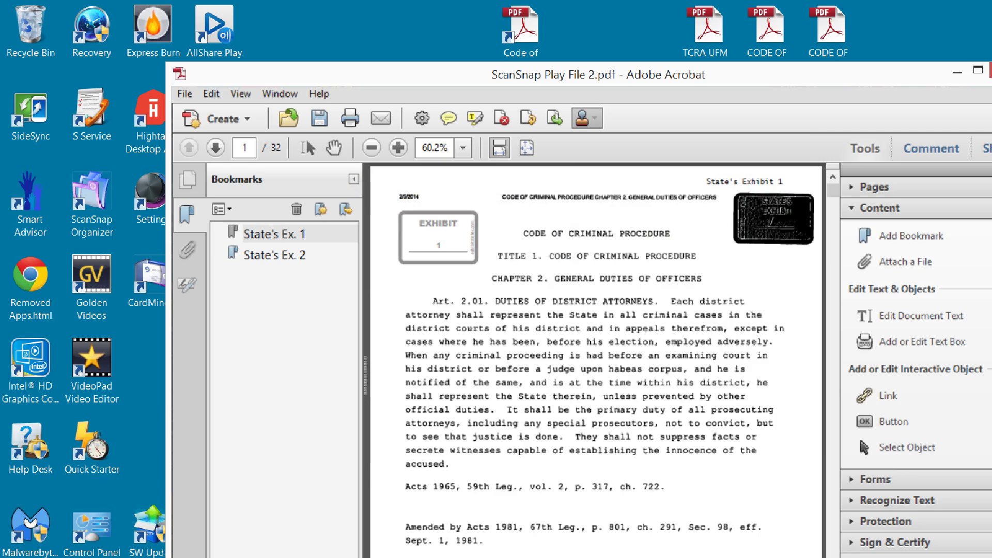
{"action": "left_click_drag", "start_coordinate": [439, 238], "coordinate": [774, 222]}
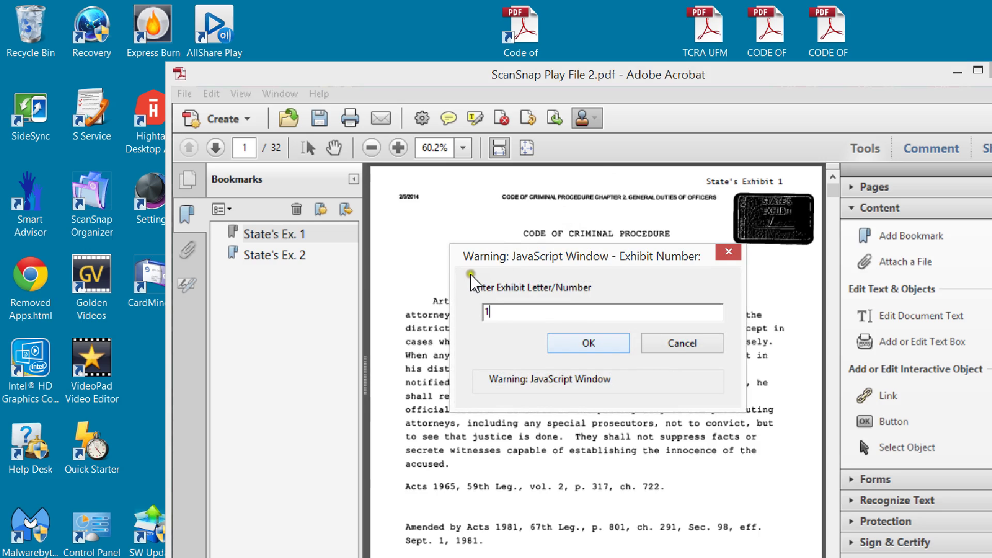
{"action": "key", "text": "Return"}
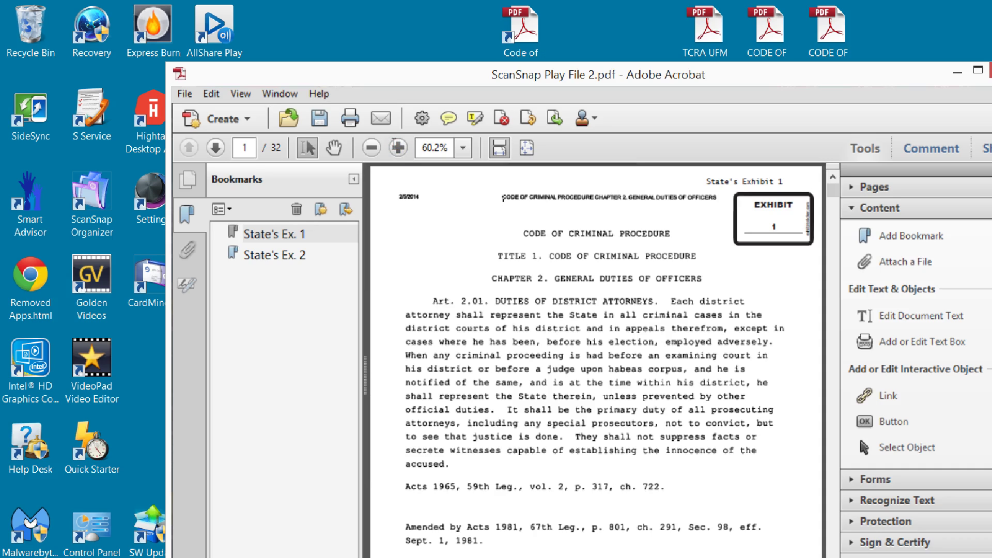
- Search the PDF for "Exhibit" to test whether the promo sticker's text is searchable, and close the search
{"action": "key", "text": "ctrl+f"}
{"action": "type", "text": "Exhibit"}
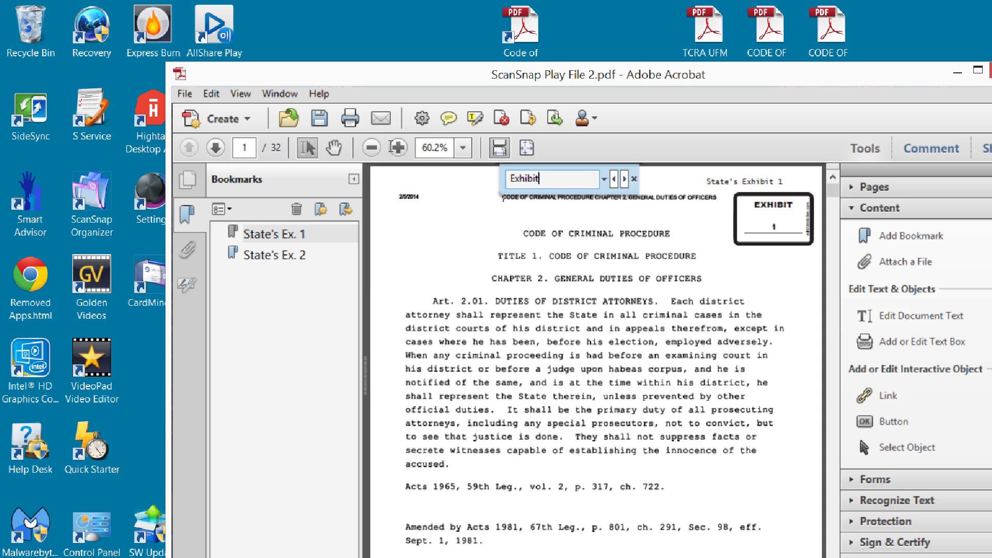
{"action": "key", "text": "Return"}
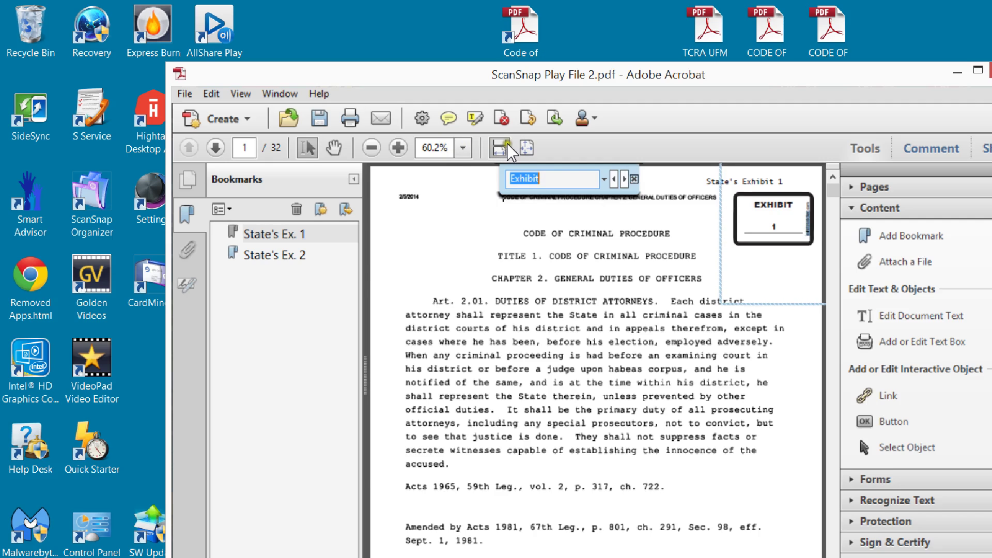
{"action": "key", "text": "Escape"}
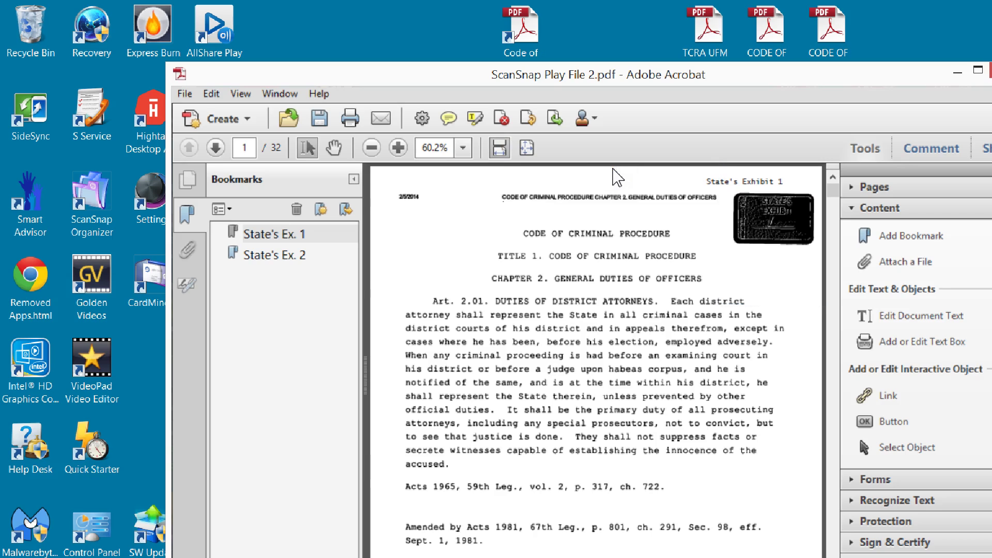
- Preview the E-Sticker All-in-One stamp among the available stamps
{"action": "left_click", "coordinate": [584, 117]}
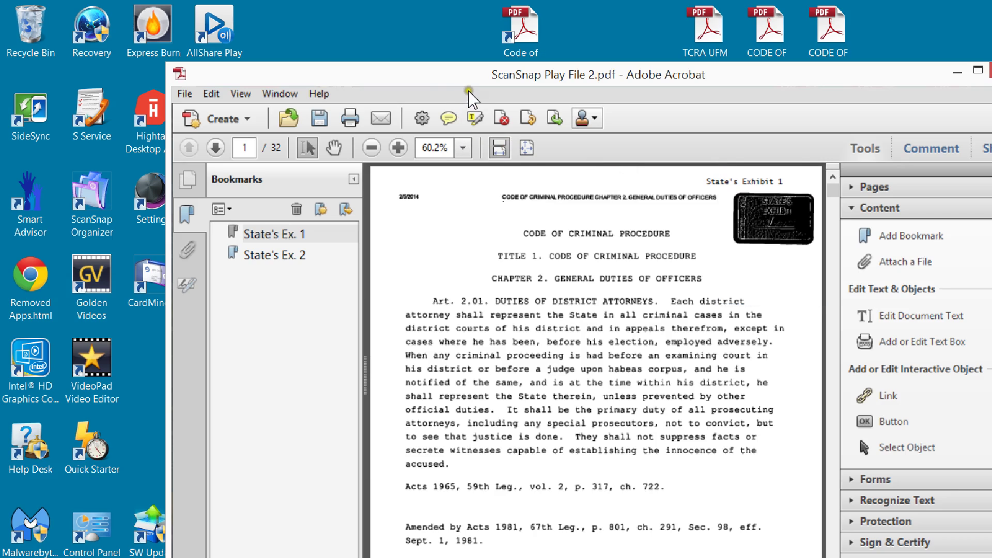
{"action": "key", "text": "Down"}
{"action": "key", "text": "Down"}
{"action": "key", "text": "Down"}
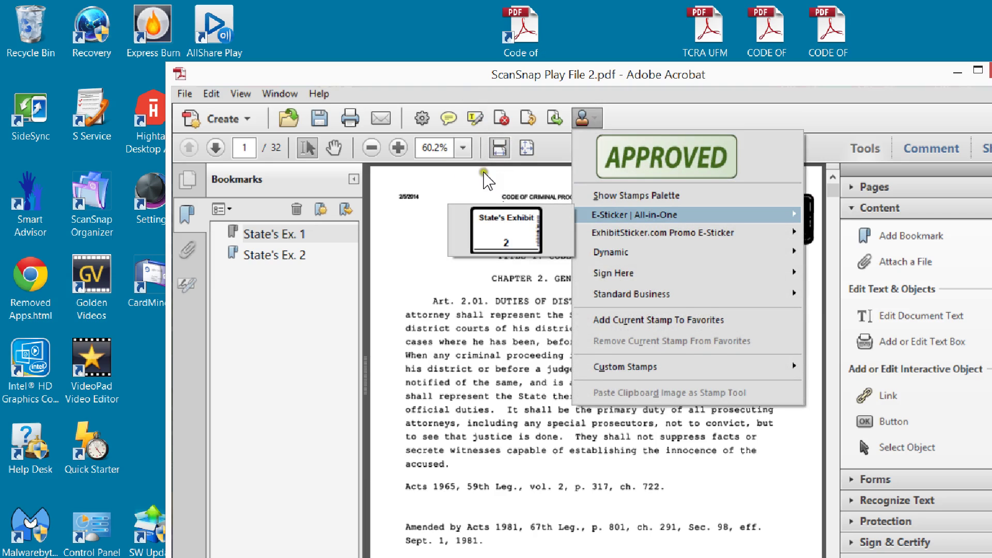
{"action": "key", "text": "Right"}
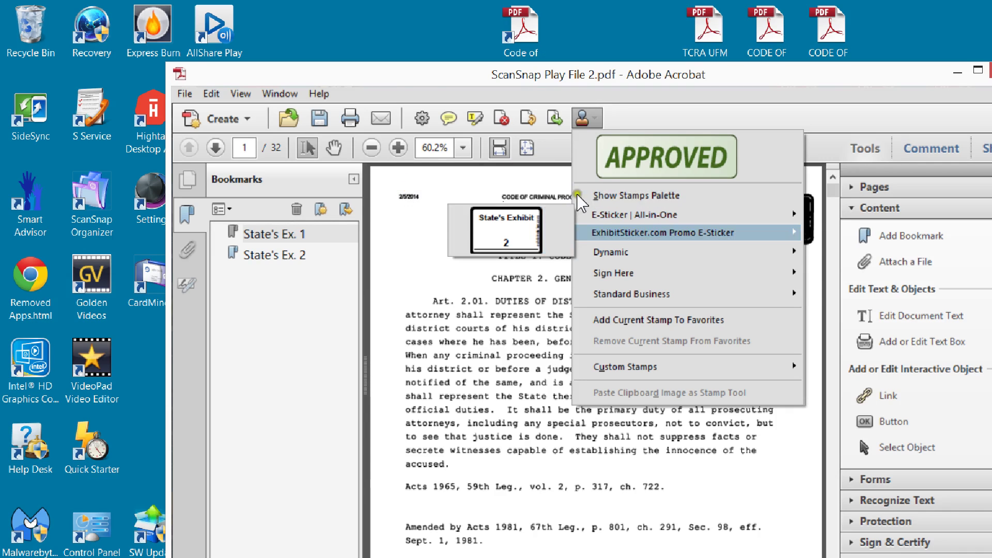
- Open the E-Sticker Style 1 properties and move the dialog clear of the exhibit sticker on page 1
{"action": "left_click", "coordinate": [592, 77]}
{"action": "left_click_drag", "start_coordinate": [592, 78], "coordinate": [562, 61]}
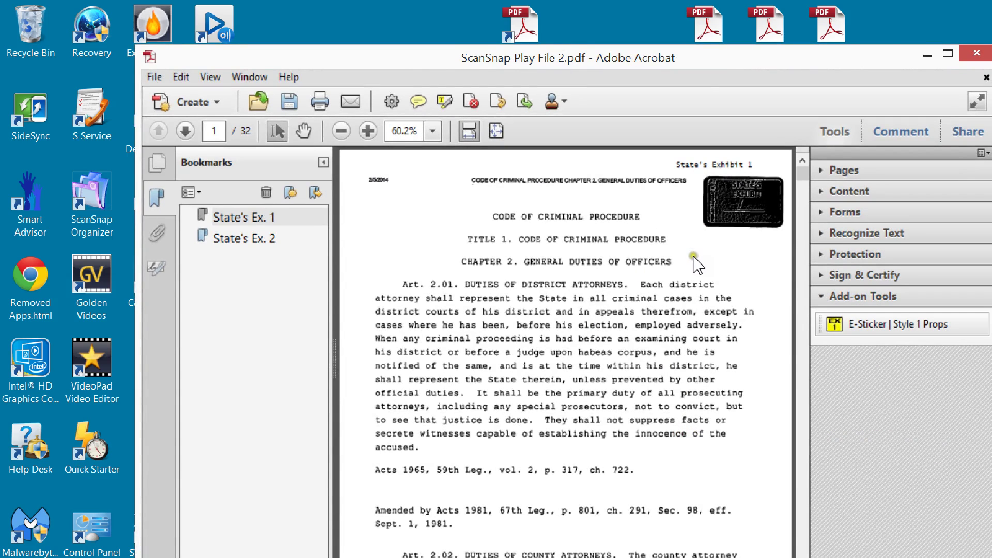
{"action": "left_click", "coordinate": [879, 324]}
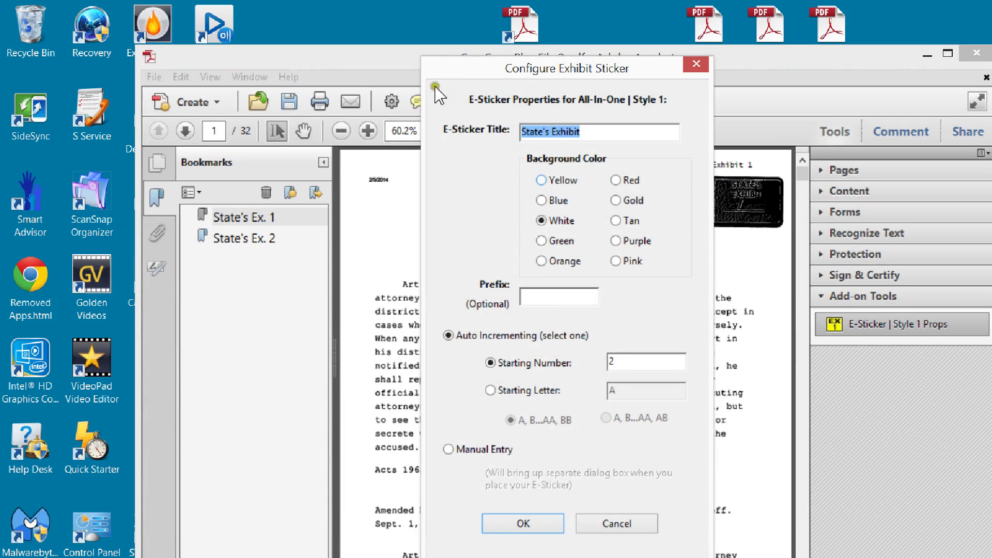
{"action": "left_click_drag", "start_coordinate": [447, 60], "coordinate": [359, 48]}
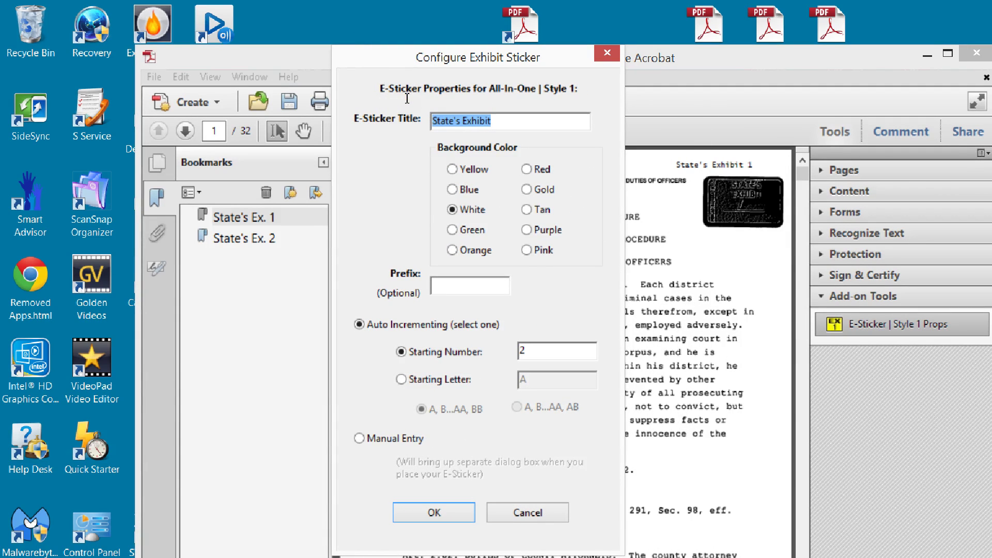
- Try "Defendant's Exhib" and "Petitioner" as the E-Sticker title, clearing each one
{"action": "type", "text": "Defendant's"}
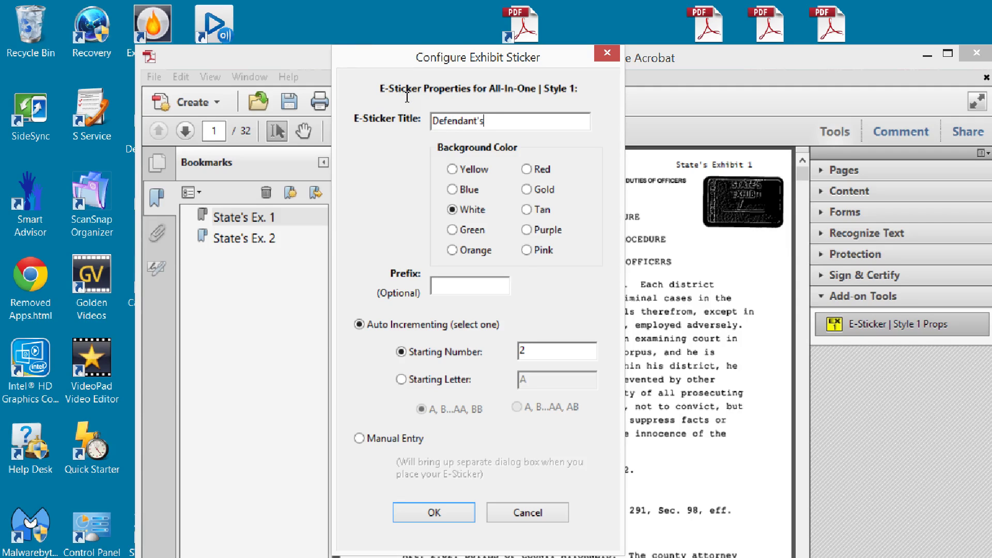
{"action": "type", "text": " Exhib"}
{"action": "key", "text": "BackSpace"}
{"action": "key", "text": "BackSpace"}
{"action": "key", "text": "BackSpace"}
{"action": "key", "text": "BackSpace"}
{"action": "key", "text": "BackSpace"}
{"action": "key", "text": "BackSpace"}
{"action": "key", "text": "BackSpace"}
{"action": "key", "text": "BackSpace"}
{"action": "key", "text": "BackSpace"}
{"action": "key", "text": "BackSpace"}
{"action": "key", "text": "BackSpace"}
{"action": "key", "text": "BackSpace"}
{"action": "key", "text": "BackSpace"}
{"action": "key", "text": "BackSpace"}
{"action": "key", "text": "BackSpace"}
{"action": "key", "text": "BackSpace"}
{"action": "key", "text": "BackSpace"}
{"action": "type", "text": "Petitioner"}
{"action": "key", "text": "BackSpace"}
{"action": "key", "text": "BackSpace"}
{"action": "key", "text": "BackSpace"}
{"action": "key", "text": "BackSpace"}
{"action": "key", "text": "BackSpace"}
{"action": "key", "text": "BackSpace"}
{"action": "key", "text": "BackSpace"}
{"action": "key", "text": "BackSpace"}
- Set the E-Sticker title to "State's Exhibit" with auto-incrementing starting number 1 and apply the sticker configuration
{"action": "type", "text": "State's Exhibi"}
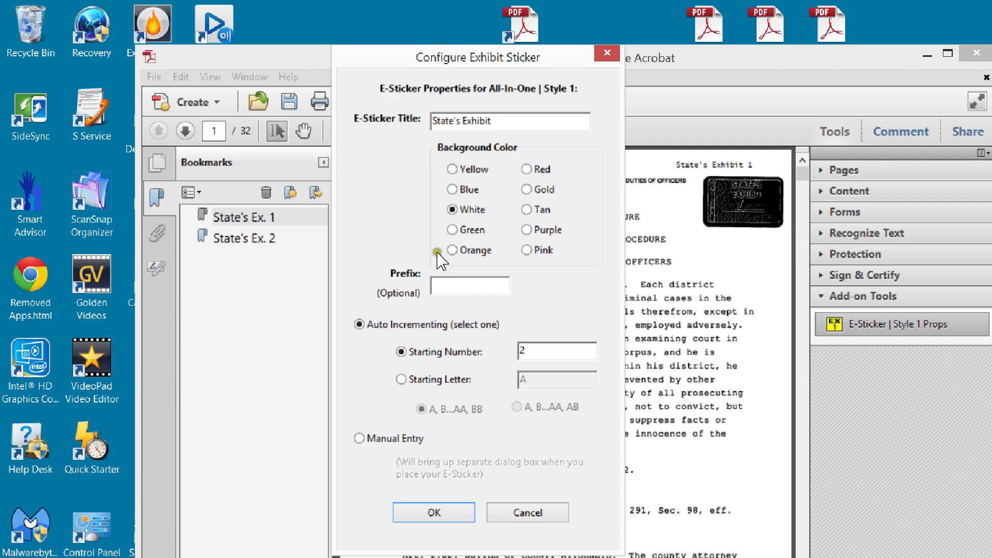
{"action": "left_click", "coordinate": [430, 282]}
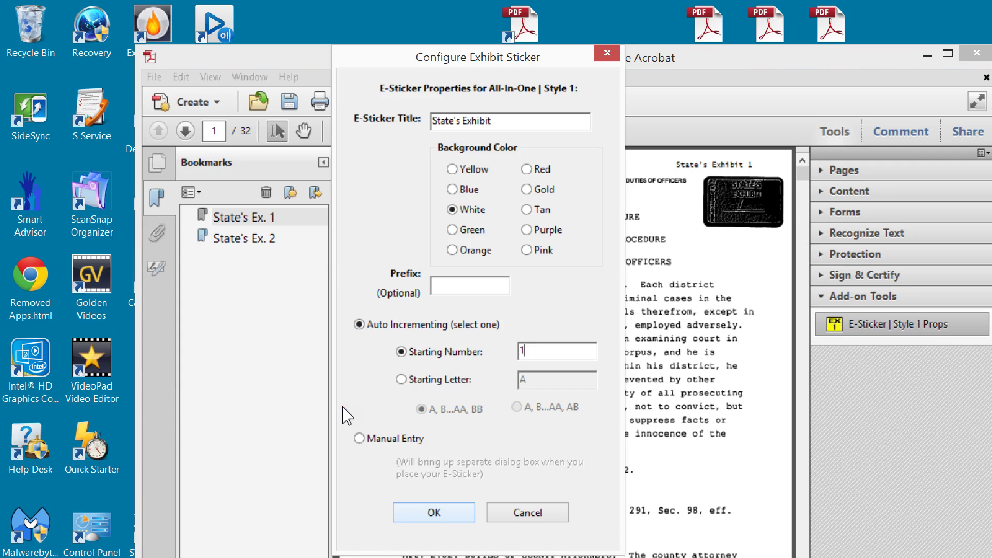
{"action": "key", "text": "Return"}
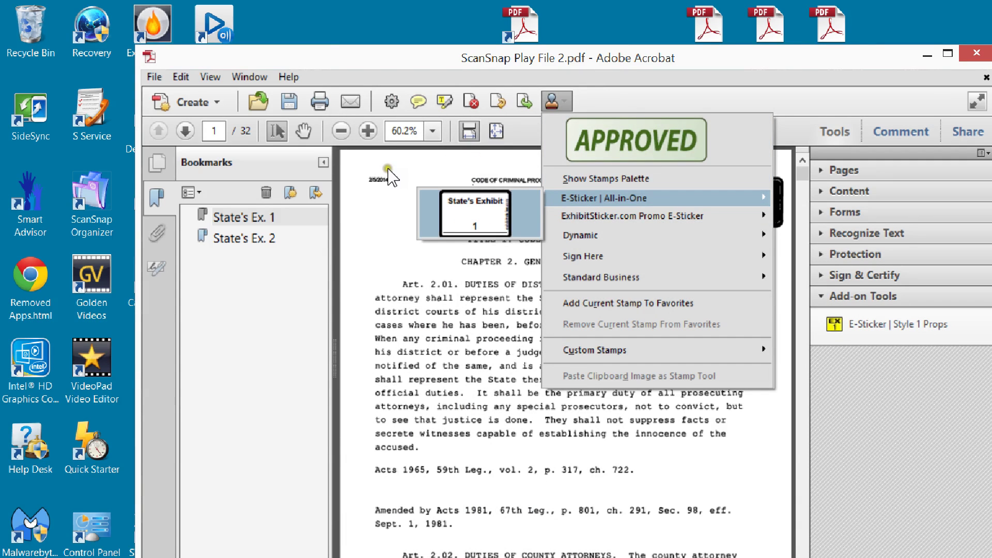
- Place the E-Sticker All-in-One "State's Exhibit 1" stamp over the scanned sticker on page 1 and enlarge it slightly to cover it
{"action": "left_click", "coordinate": [398, 171]}
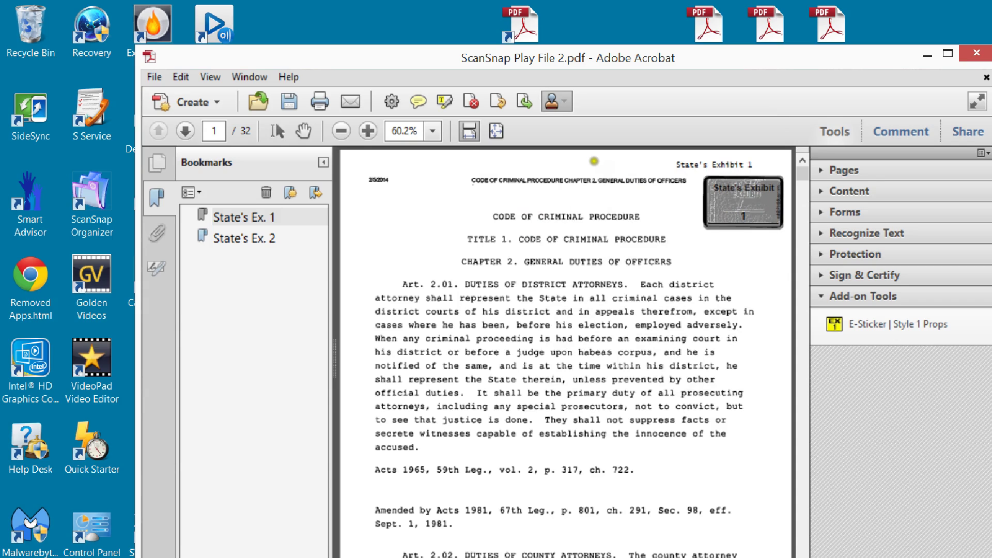
{"action": "left_click", "coordinate": [742, 201]}
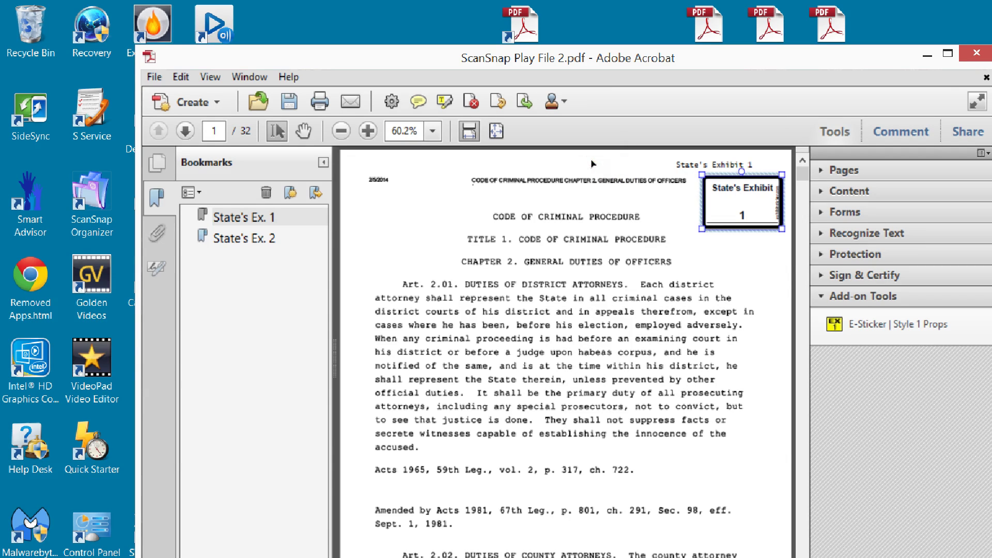
{"action": "key", "text": "Tab"}
{"action": "left_click", "coordinate": [558, 186]}
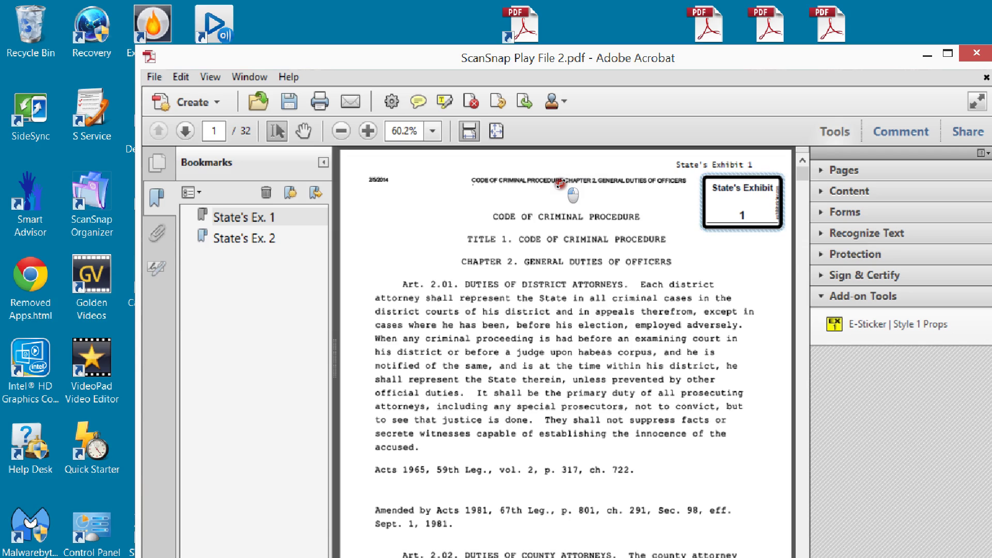
{"action": "key", "text": "Tab"}
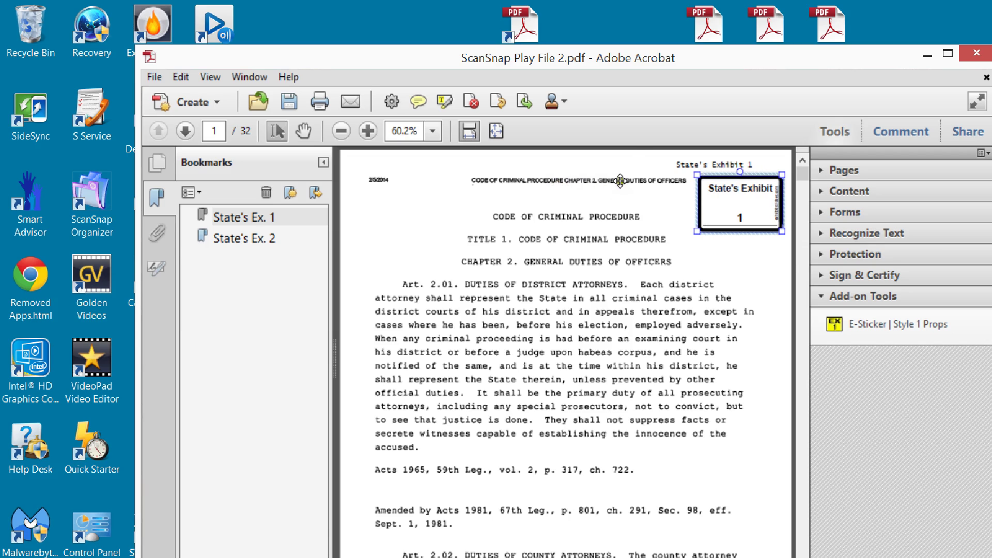
{"action": "left_click", "coordinate": [627, 139]}
{"action": "key", "text": "Tab"}
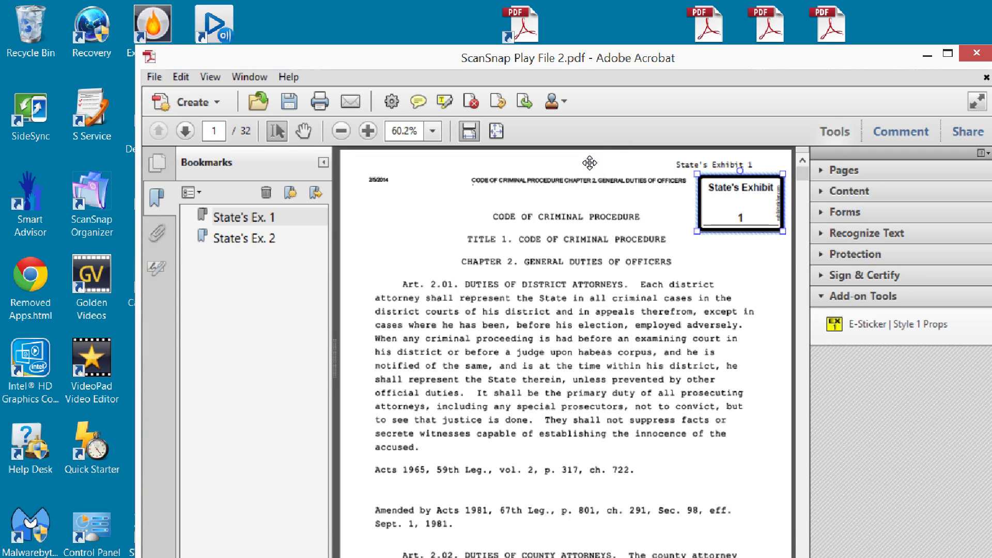
{"action": "left_click", "coordinate": [590, 163]}
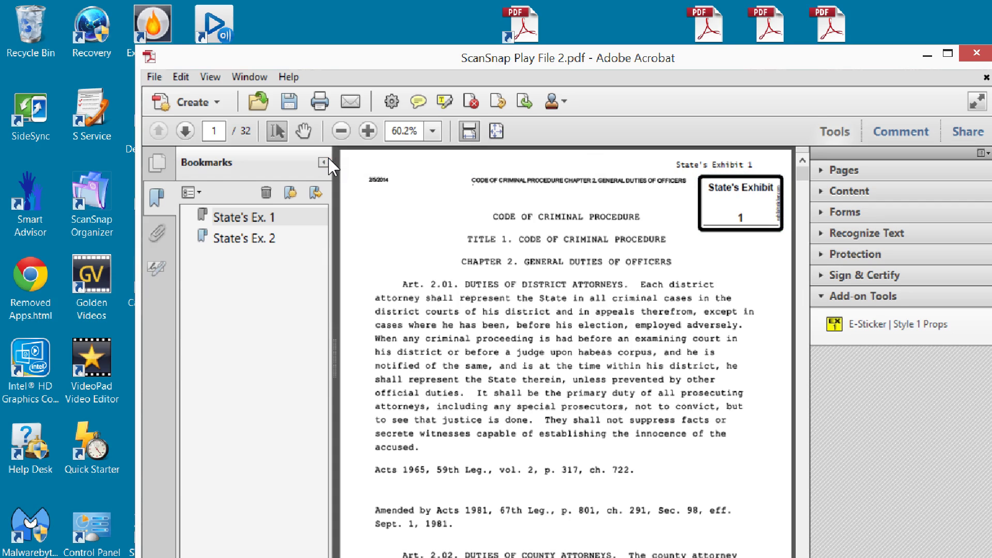
- Search the PDF for "State's" to test whether the new exhibit stamp is searchable
{"action": "key", "text": "ctrl+f"}
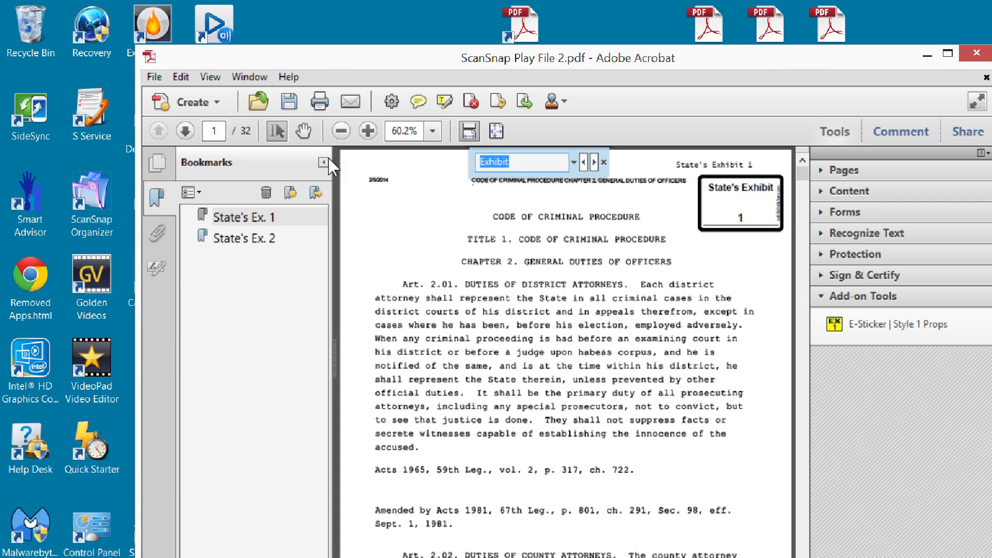
{"action": "type", "text": "State's"}
{"action": "key", "text": "Return"}
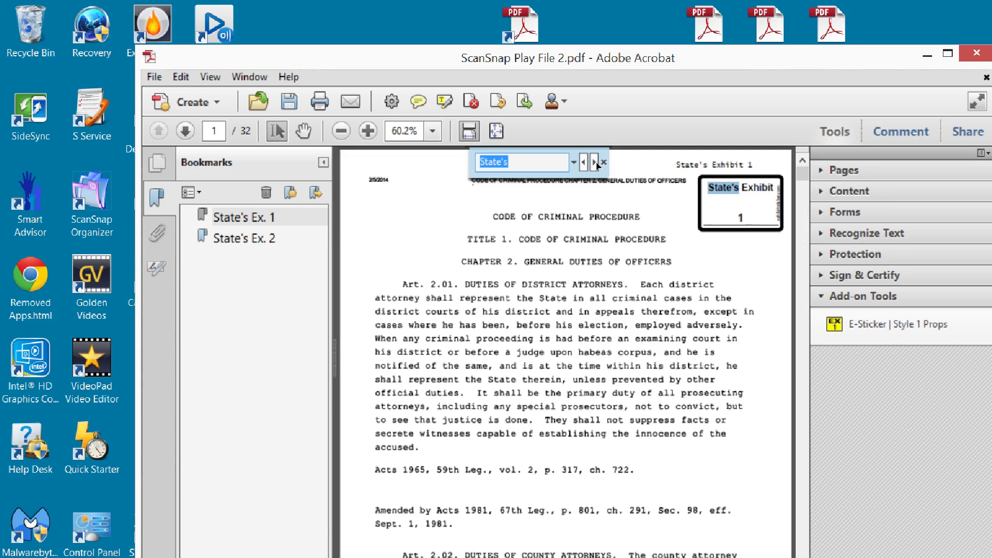
- Review the E-Sticker Style 1 properties and try "S-" as the optional prefix
{"action": "left_click", "coordinate": [694, 258]}
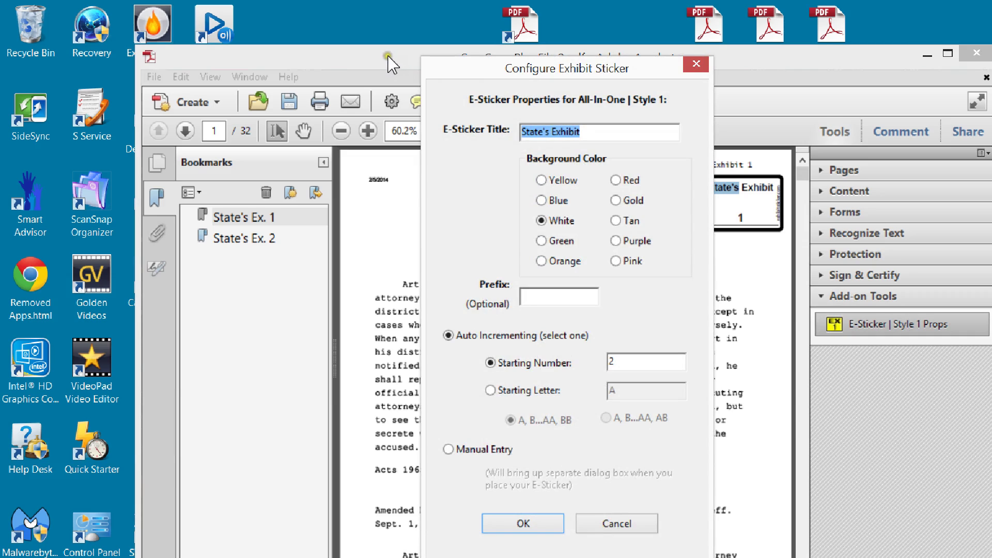
{"action": "key", "text": "Return"}
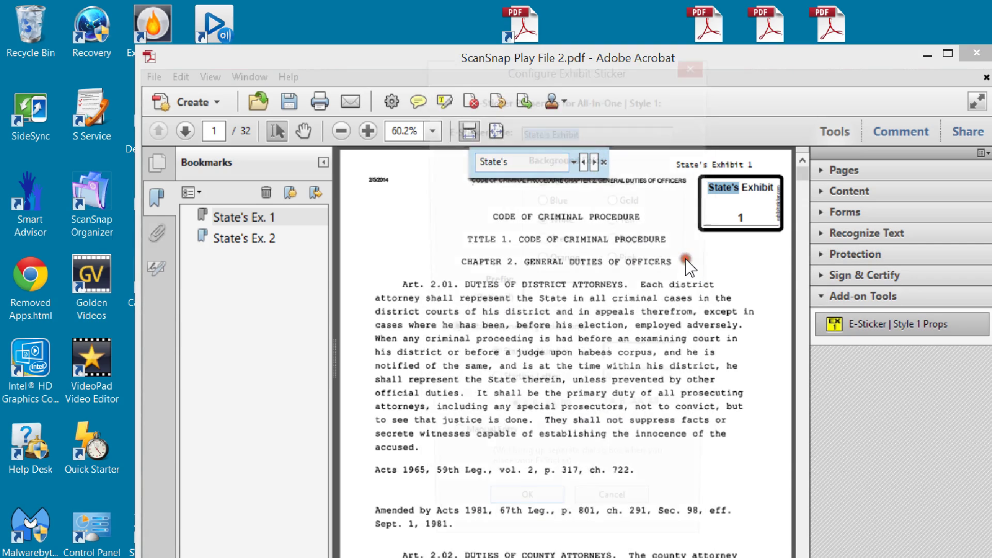
{"action": "left_click", "coordinate": [431, 238]}
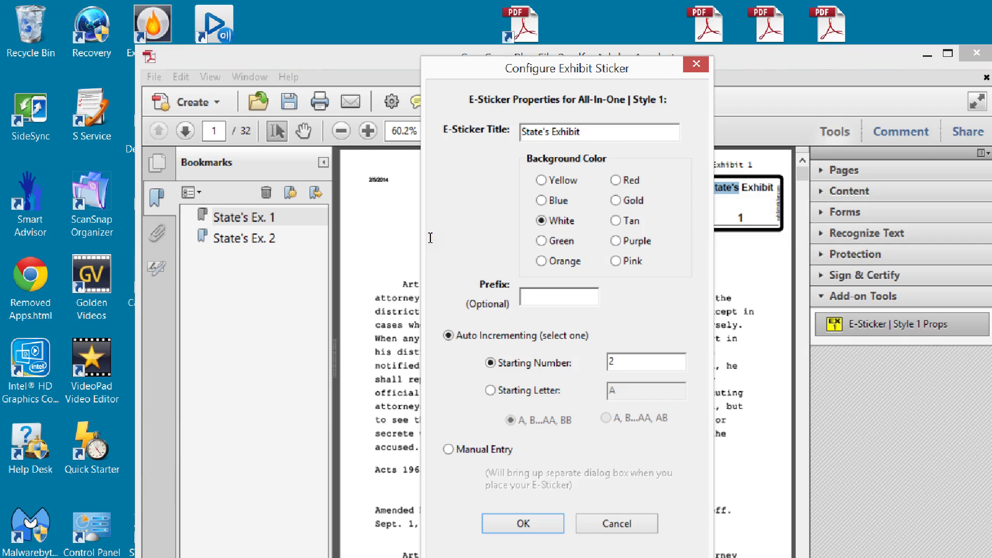
{"action": "type", "text": "S-"}
{"action": "key", "text": "Return"}
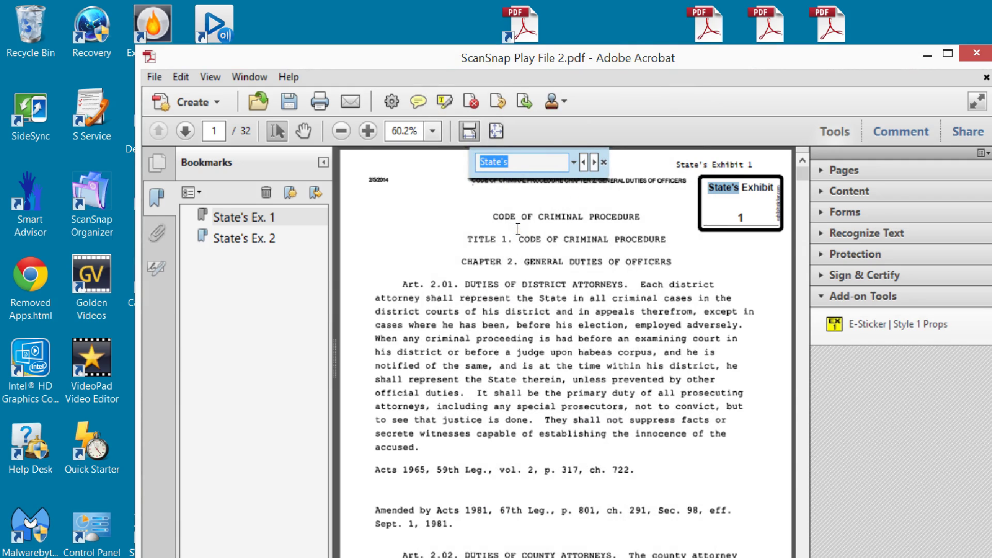
- Show the page thumbnails and go to page 14, which carries the dark scanned State's Exhibit sticker
{"action": "scroll", "coordinate": [517, 235], "scroll_direction": "down", "scroll_amount": 3}
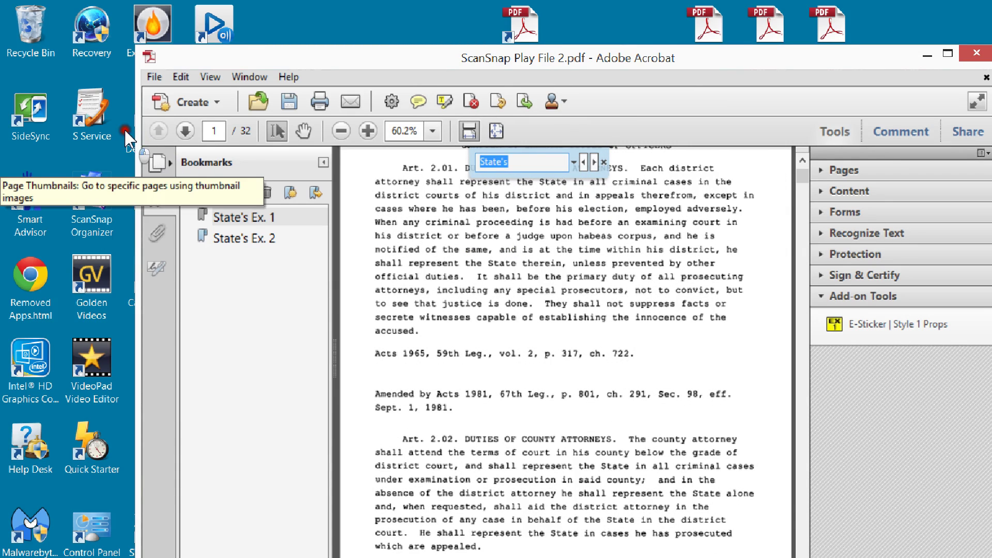
{"action": "left_click", "coordinate": [156, 162]}
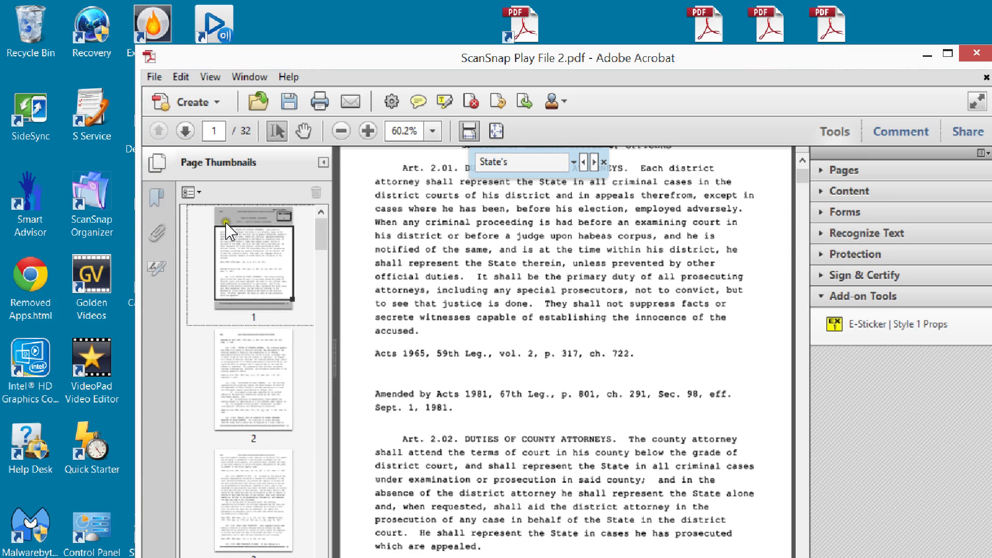
{"action": "scroll", "coordinate": [251, 243], "scroll_direction": "down", "scroll_amount": 5}
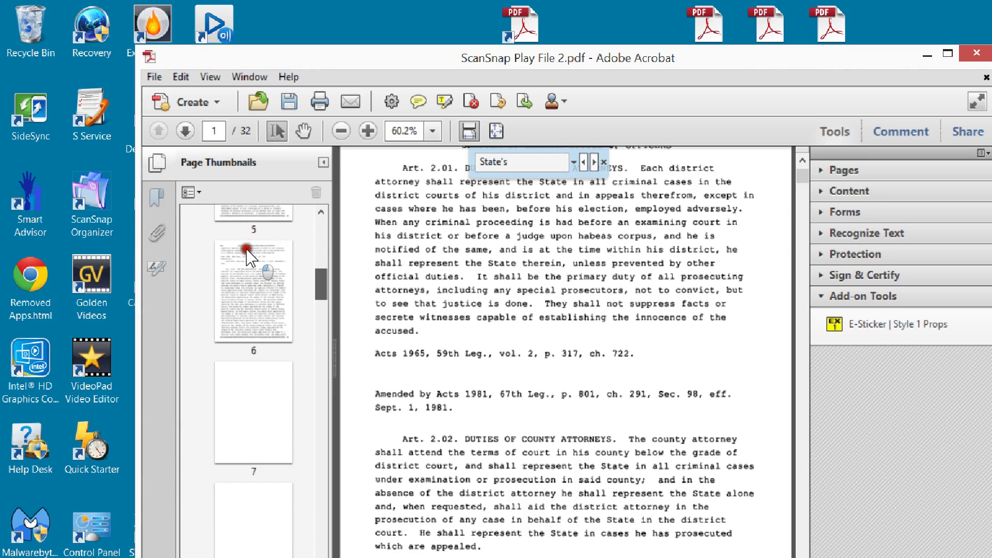
{"action": "scroll", "coordinate": [247, 253], "scroll_direction": "down", "scroll_amount": 8}
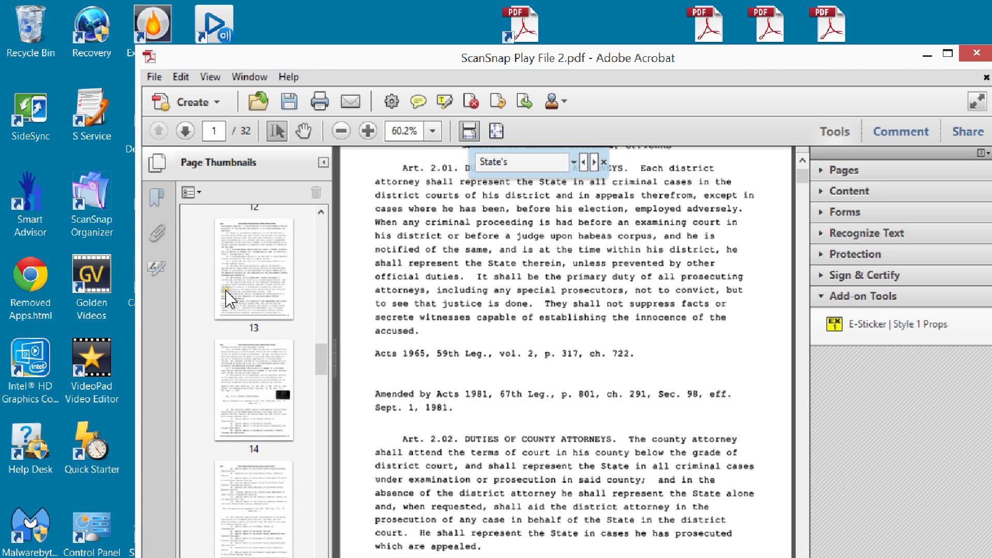
{"action": "left_click", "coordinate": [217, 206]}
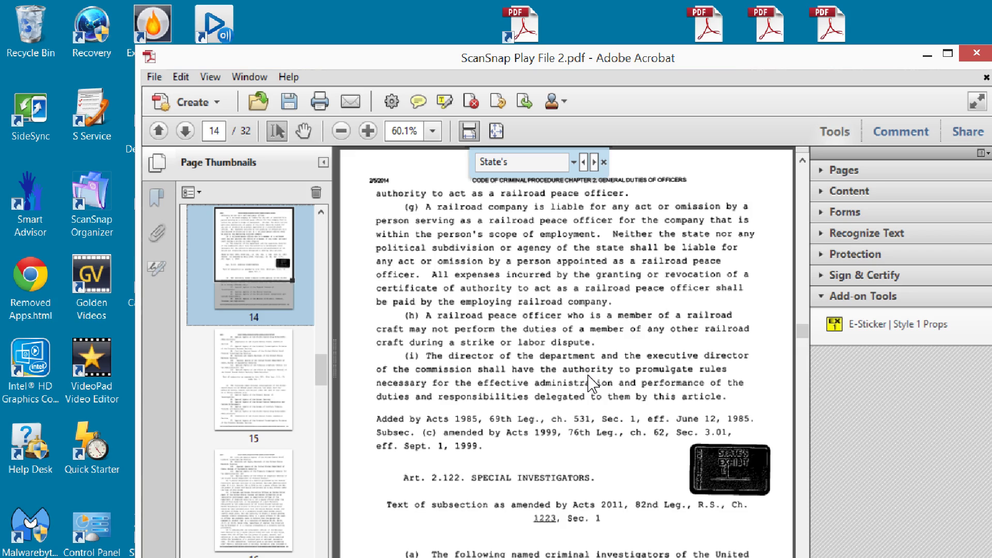
- Find page 24, where upside-down text overlaps the regular text, and delete it from the document
{"action": "scroll", "coordinate": [247, 336], "scroll_direction": "down", "scroll_amount": 3}
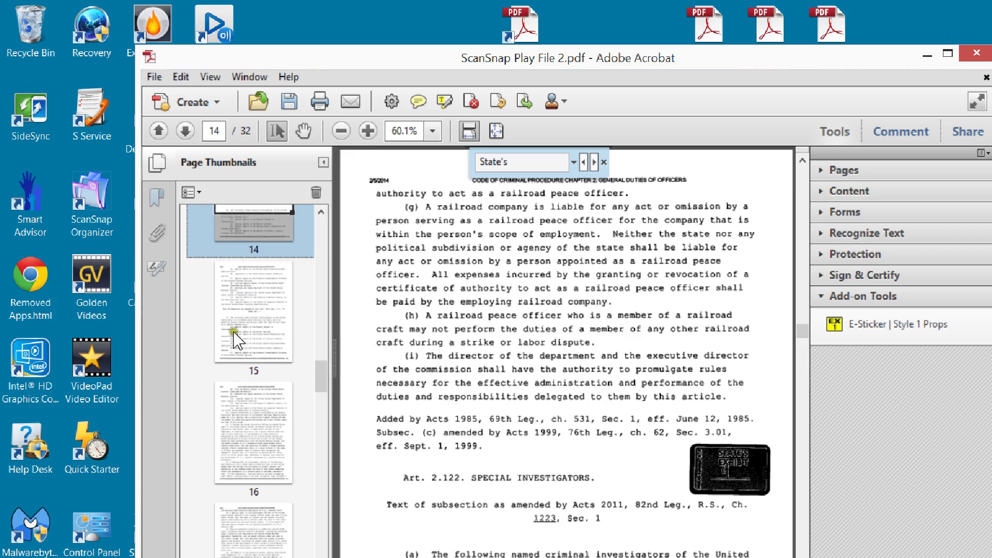
{"action": "scroll", "coordinate": [229, 339], "scroll_direction": "down", "scroll_amount": 4}
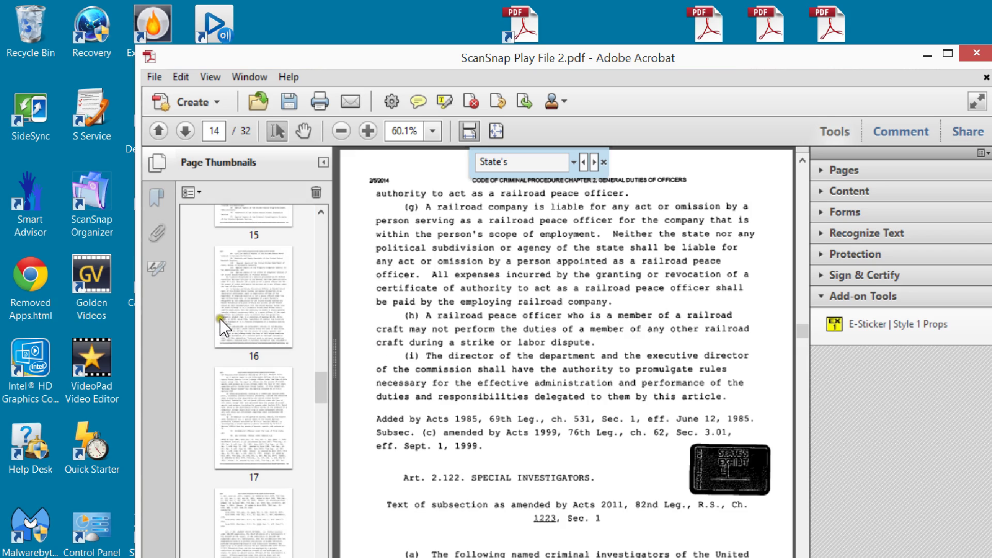
{"action": "scroll", "coordinate": [224, 327], "scroll_direction": "down", "scroll_amount": 15}
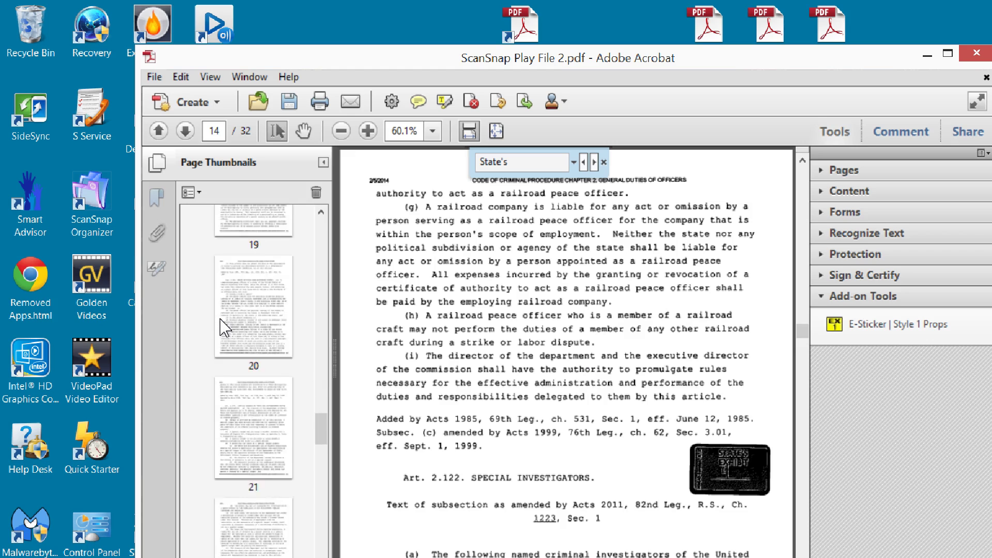
{"action": "scroll", "coordinate": [224, 328], "scroll_direction": "down", "scroll_amount": 4}
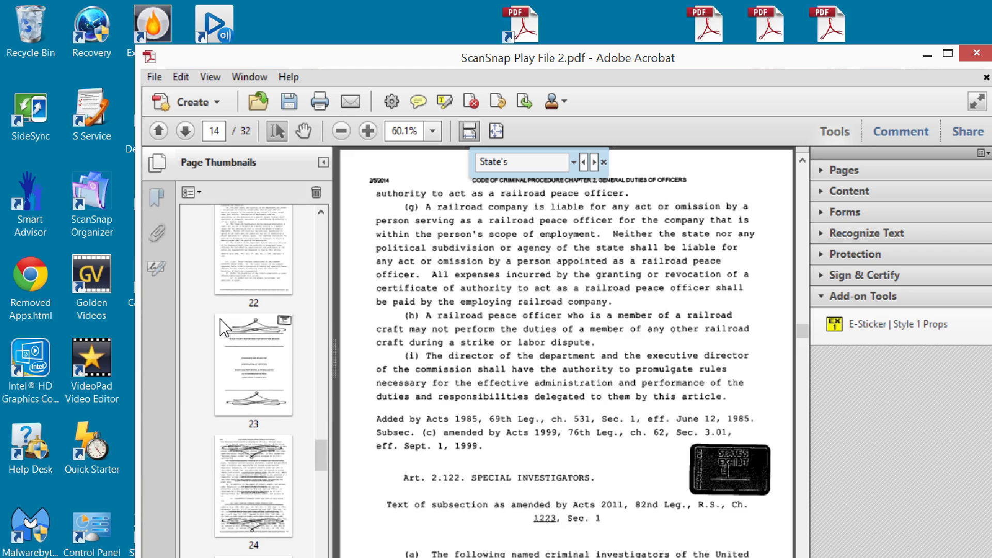
{"action": "left_click", "coordinate": [207, 444]}
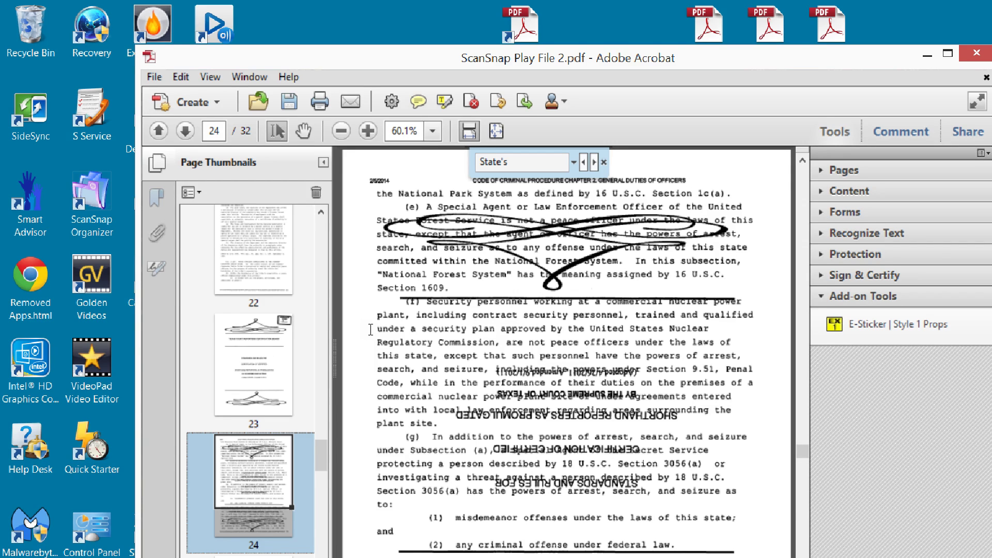
{"action": "scroll", "coordinate": [292, 334], "scroll_direction": "down", "scroll_amount": 3}
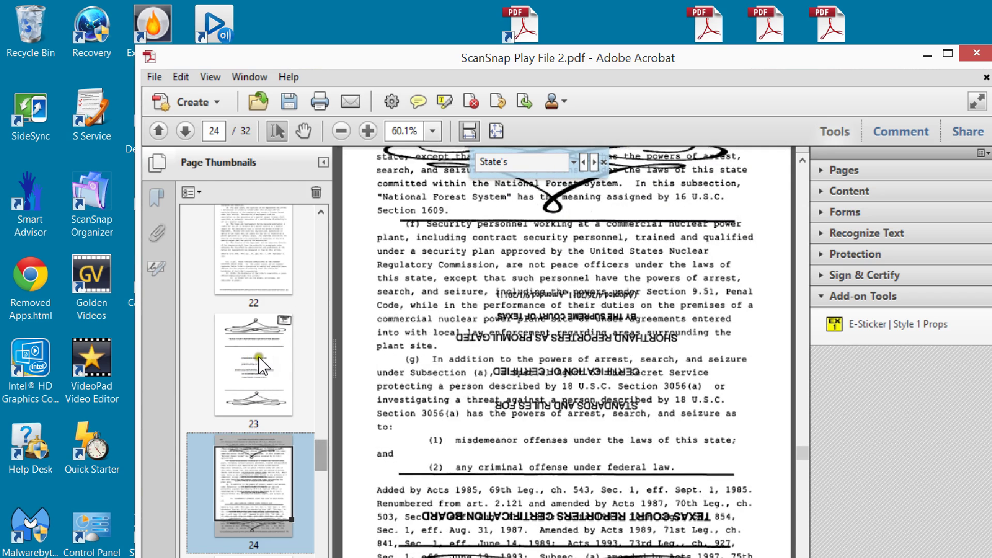
{"action": "scroll", "coordinate": [260, 370], "scroll_direction": "down", "scroll_amount": 2}
{"action": "scroll", "coordinate": [260, 370], "scroll_direction": "down", "scroll_amount": 4}
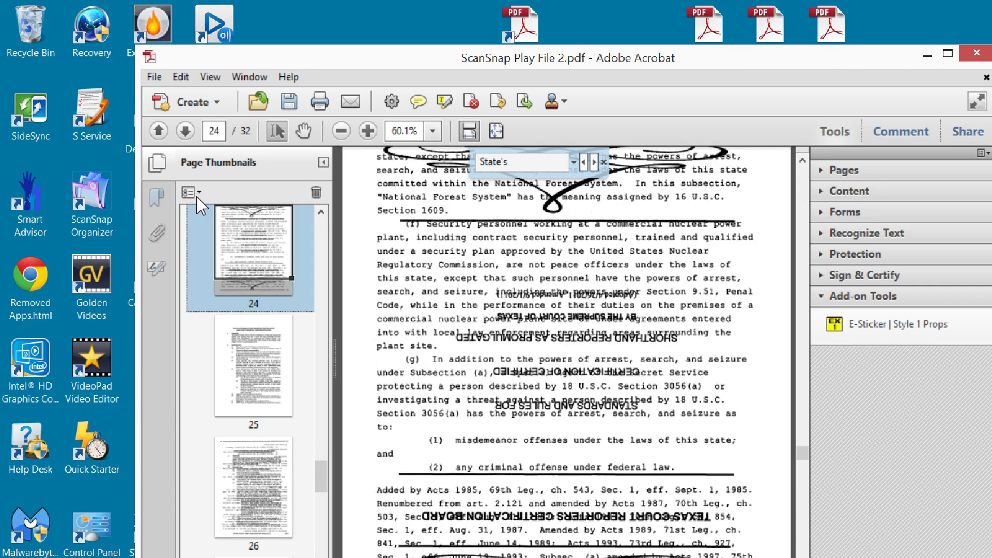
{"action": "key", "text": "Delete"}
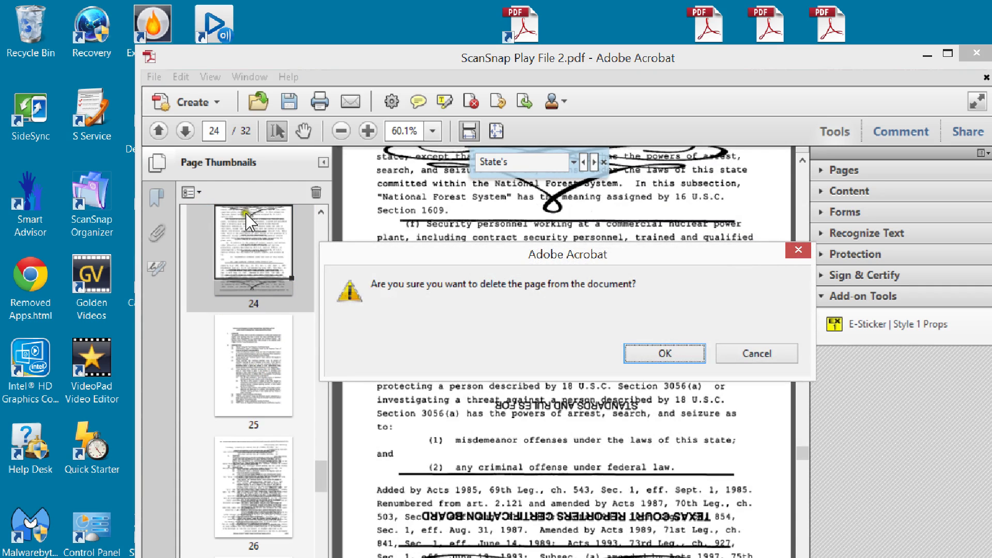
{"action": "key", "text": "Return"}
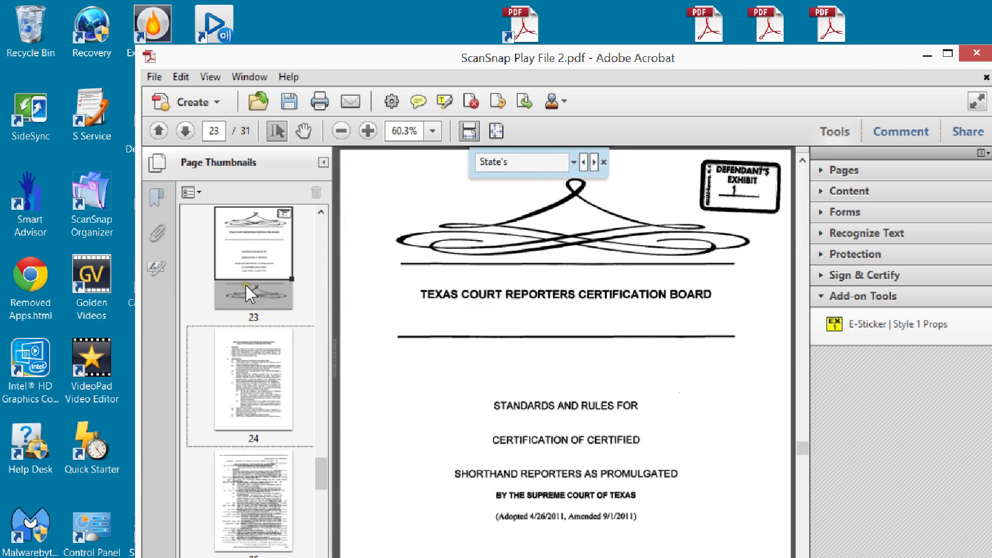
- Select the overprinted pages 25, 27 and 29 together and delete them from the document
{"action": "scroll", "coordinate": [244, 290], "scroll_direction": "down", "scroll_amount": 1}
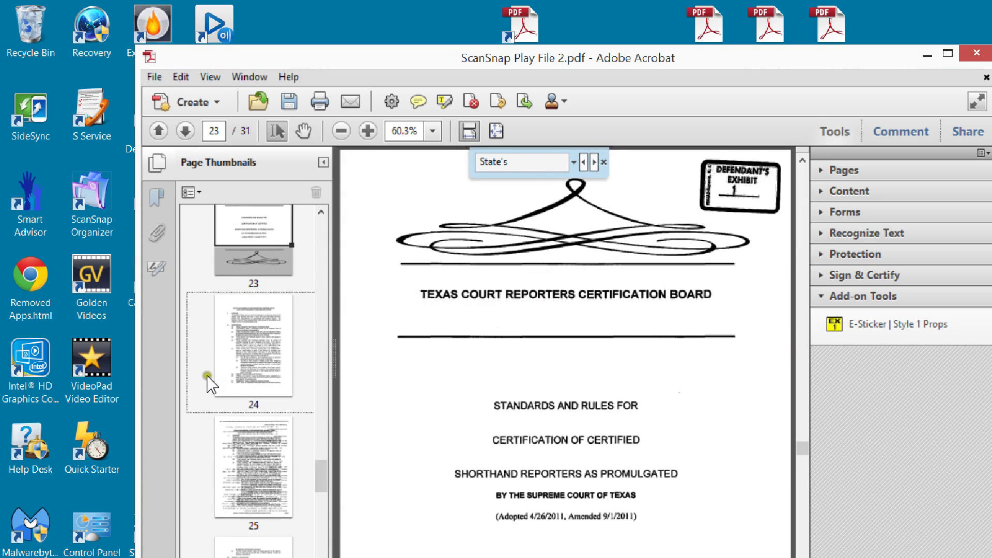
{"action": "scroll", "coordinate": [231, 357], "scroll_direction": "down", "scroll_amount": 2}
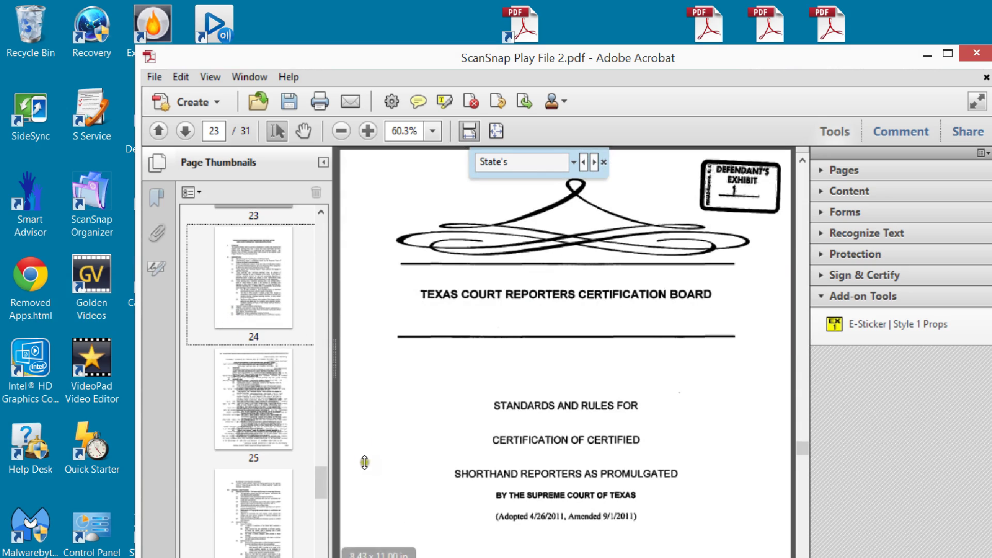
{"action": "left_click", "coordinate": [202, 305]}
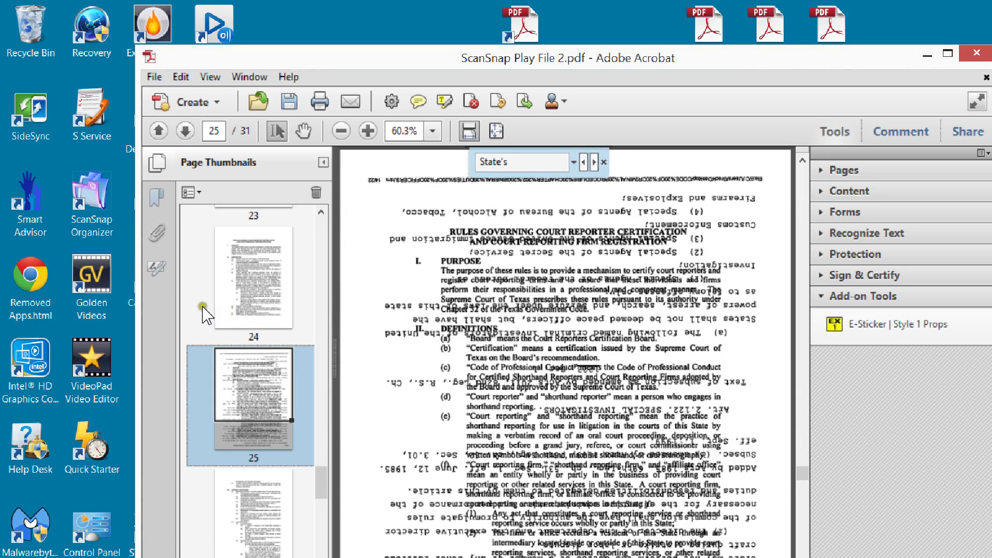
{"action": "scroll", "coordinate": [257, 447], "scroll_direction": "down", "scroll_amount": 1}
{"action": "scroll", "coordinate": [257, 448], "scroll_direction": "down", "scroll_amount": 3}
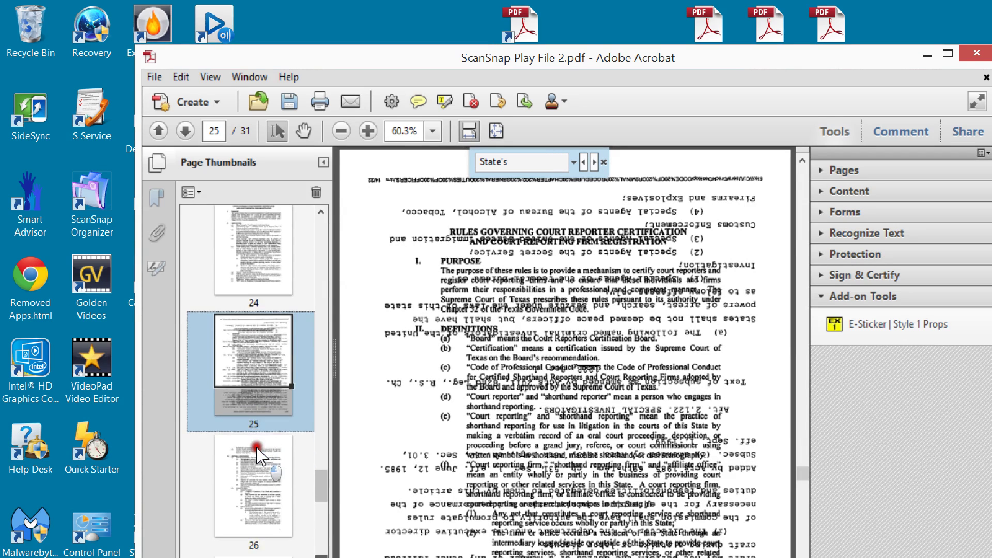
{"action": "scroll", "coordinate": [259, 444], "scroll_direction": "down", "scroll_amount": 2}
{"action": "left_click", "coordinate": [259, 449]}
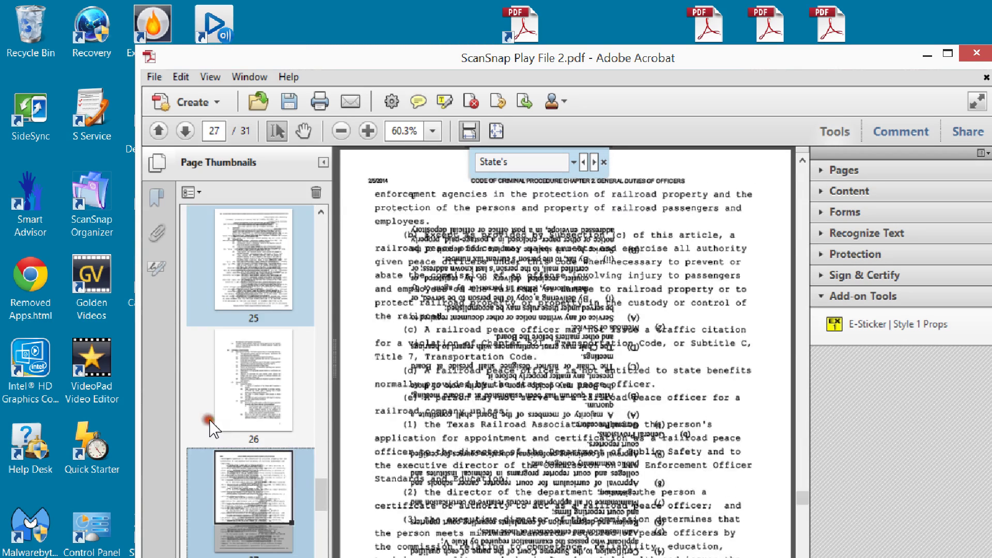
{"action": "scroll", "coordinate": [261, 457], "scroll_direction": "down", "scroll_amount": 1}
{"action": "scroll", "coordinate": [256, 449], "scroll_direction": "down", "scroll_amount": 4}
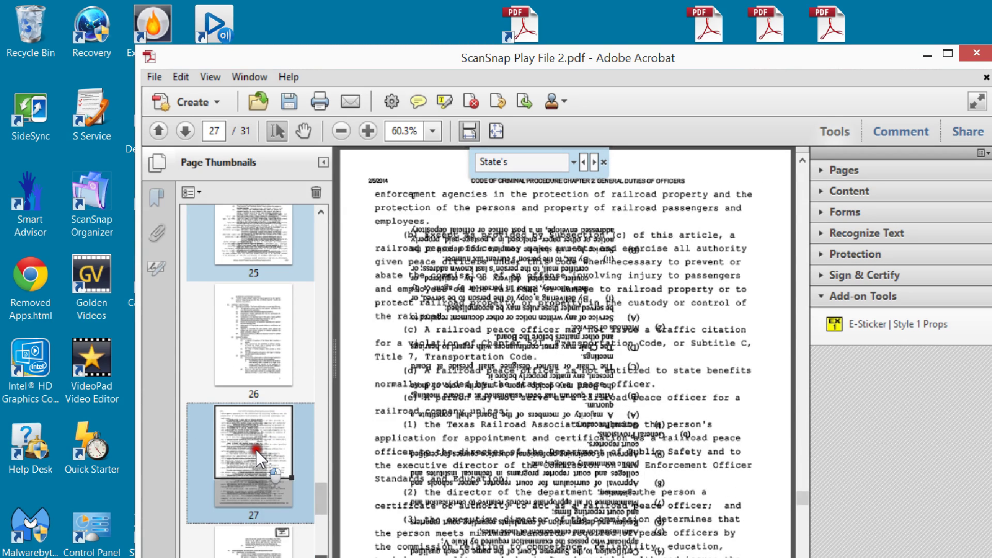
{"action": "scroll", "coordinate": [259, 458], "scroll_direction": "down", "scroll_amount": 3}
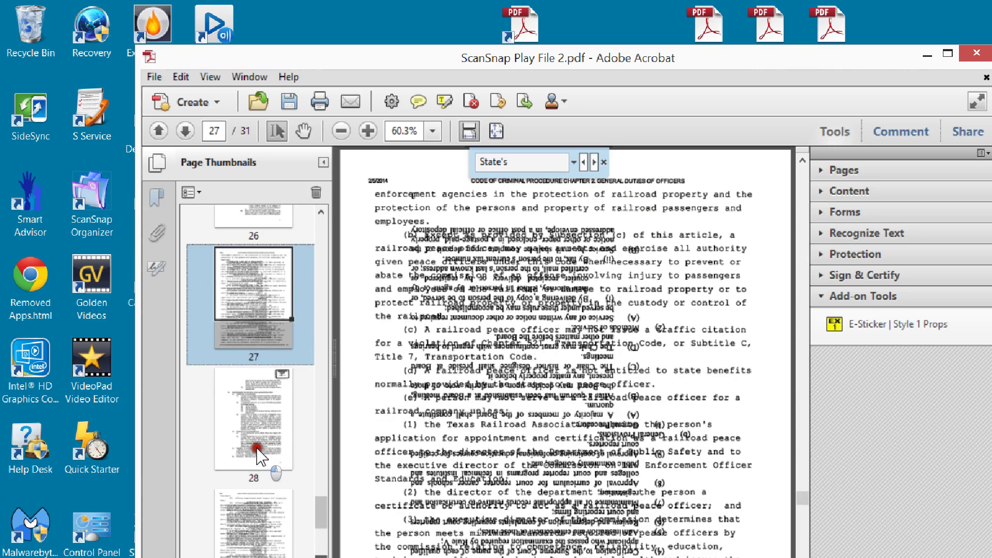
{"action": "left_click", "coordinate": [197, 415]}
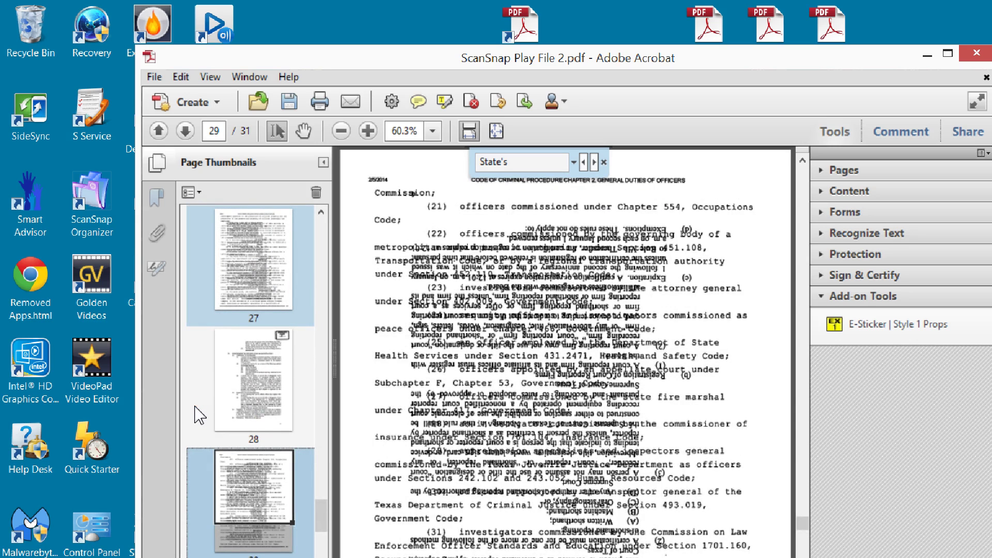
{"action": "key", "text": "Delete"}
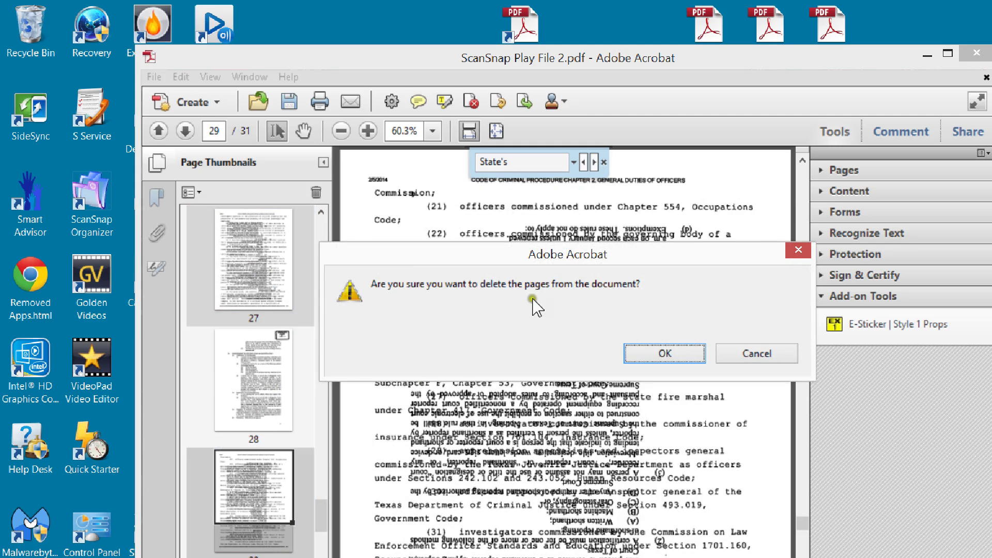
{"action": "key", "text": "Return"}
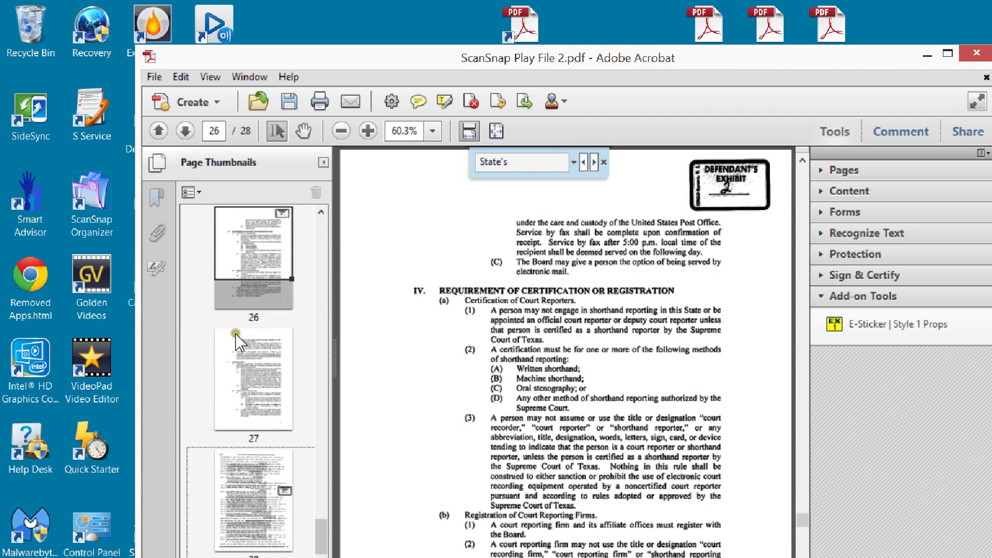
- View pages 28 and 27, and preview the E-Sticker All-in-One stamp without placing it
{"action": "left_click", "coordinate": [202, 402]}
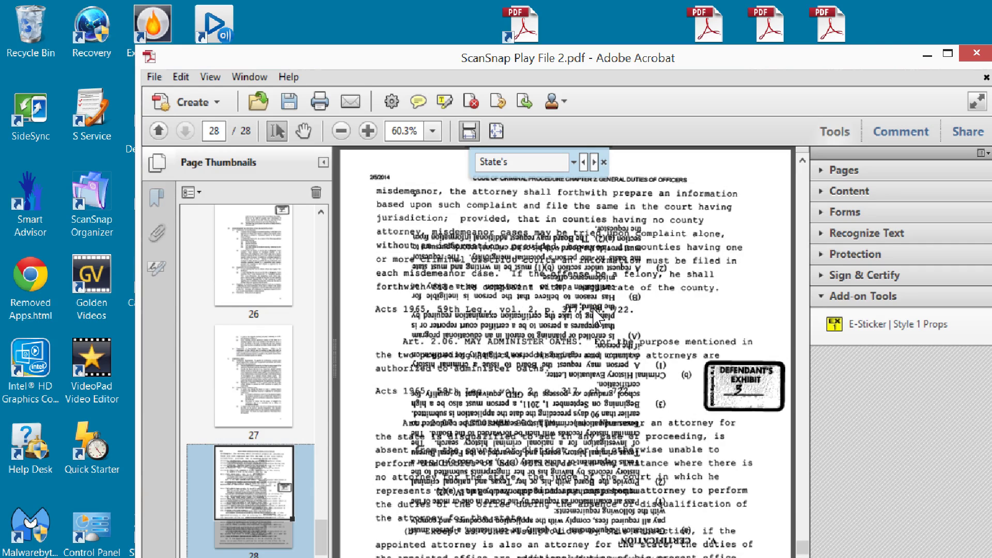
{"action": "left_click", "coordinate": [190, 287]}
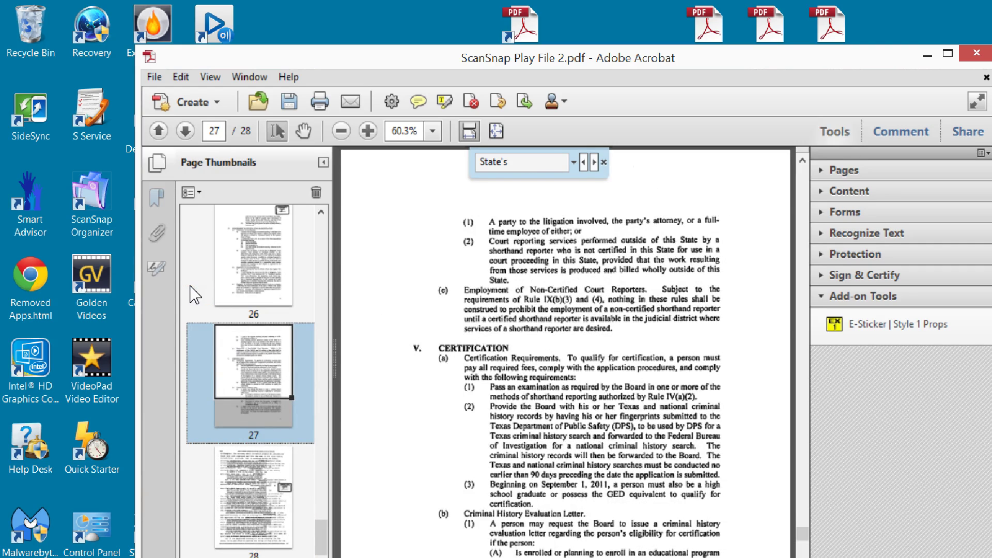
{"action": "left_click", "coordinate": [442, 77]}
{"action": "left_click", "coordinate": [448, 80]}
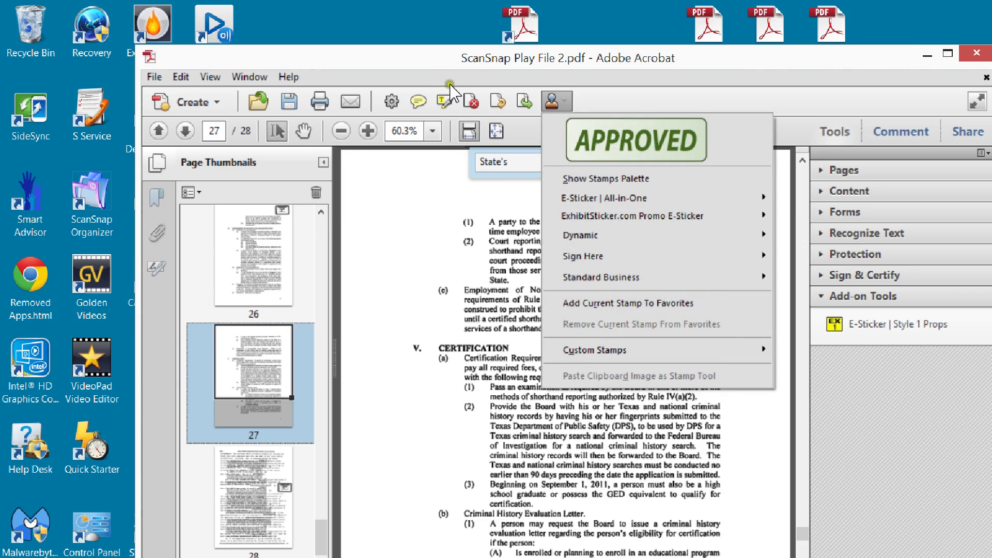
{"action": "key", "text": "Down"}
{"action": "key", "text": "Down"}
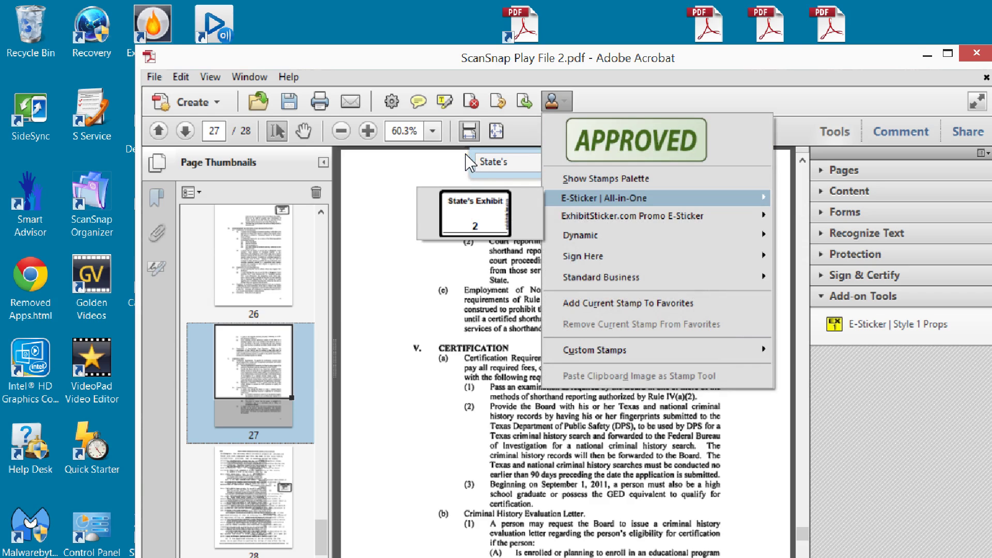
{"action": "left_click", "coordinate": [465, 158]}
- Configure the All-in-One E-Sticker with the title Defendant's Exhibit and starting number 3, and accept the sticker properties
{"action": "left_click", "coordinate": [694, 262]}
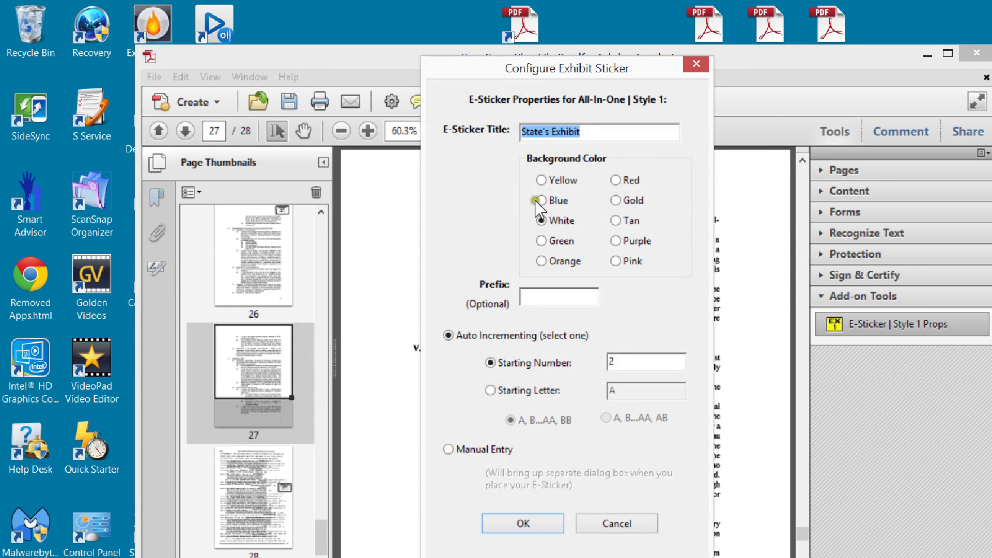
{"action": "left_click", "coordinate": [440, 101]}
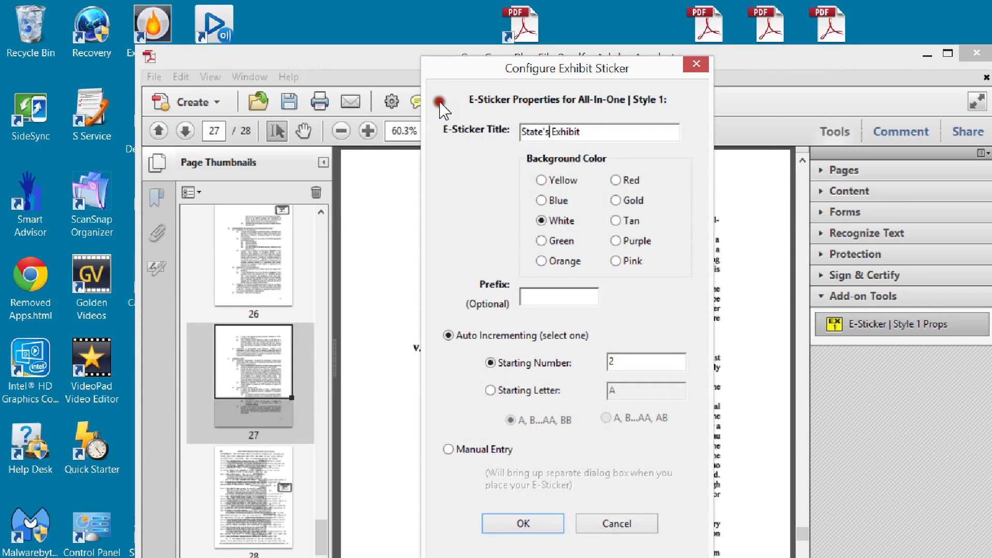
{"action": "key", "text": "BackSpace"}
{"action": "key", "text": "BackSpace"}
{"action": "key", "text": "BackSpace"}
{"action": "key", "text": "BackSpace"}
{"action": "key", "text": "BackSpace"}
{"action": "key", "text": "BackSpace"}
{"action": "key", "text": "BackSpace"}
{"action": "type", "text": "Defendant's"}
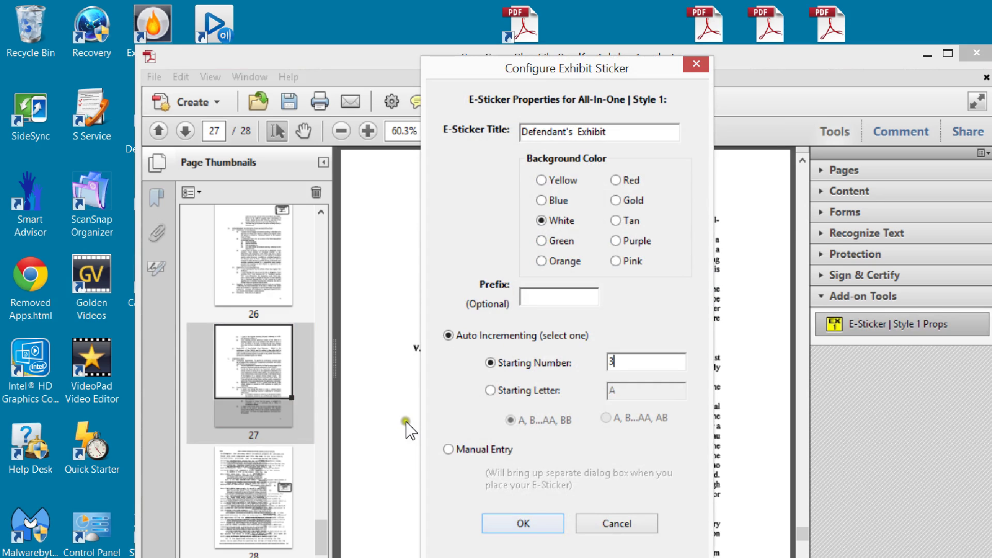
{"action": "key", "text": "Return"}
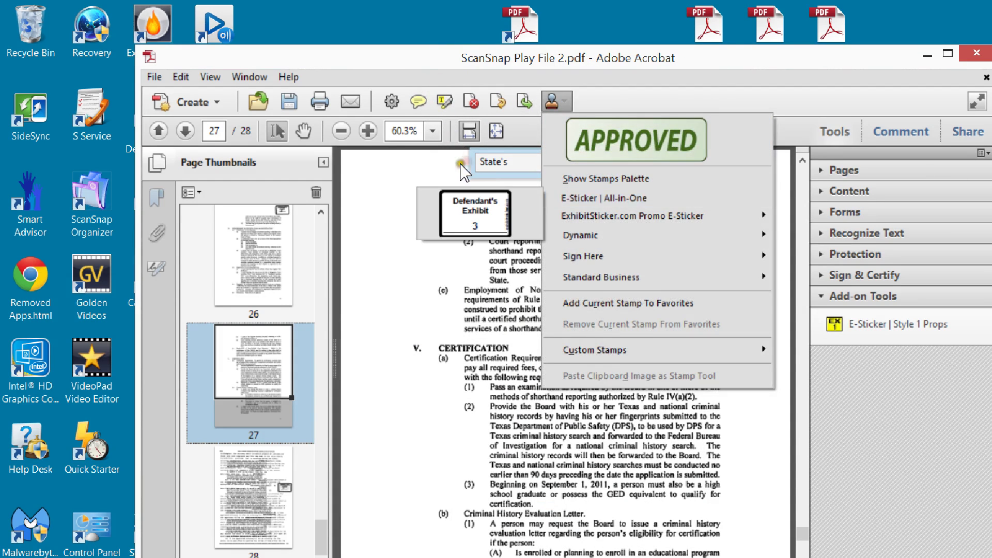
- Place the Defendant's Exhibit 3 stamp on page 27 and position it in the page's upper-right corner, above the text
{"action": "left_click", "coordinate": [382, 178]}
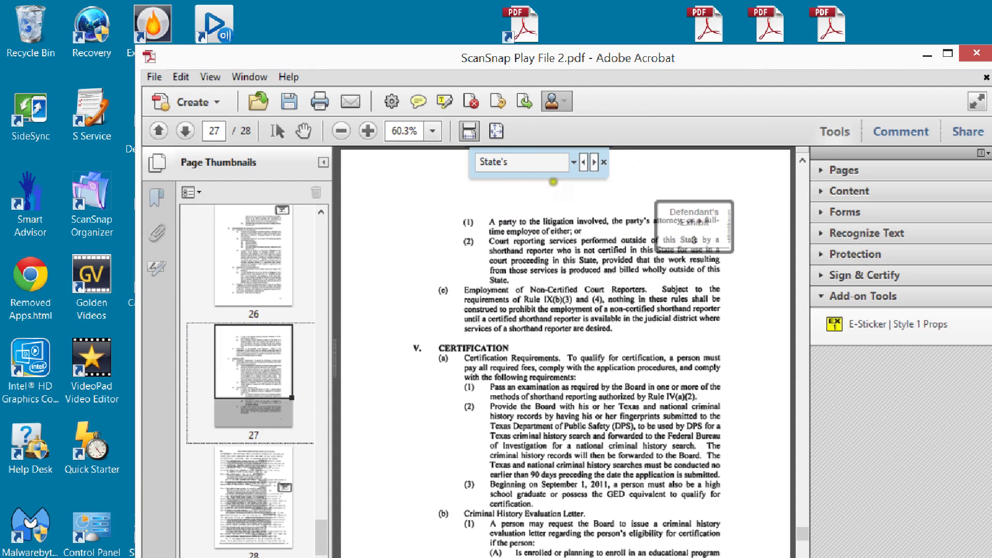
{"action": "left_click", "coordinate": [592, 143]}
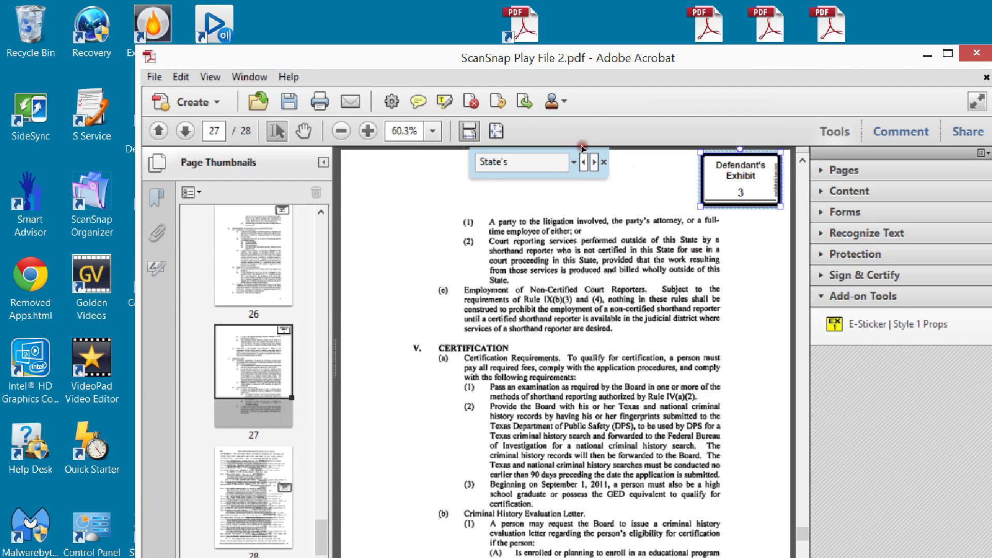
{"action": "mouse_move", "coordinate": [559, 165]}
{"action": "left_mouse_down"}
{"action": "mouse_move", "coordinate": [579, 163]}
{"action": "mouse_move", "coordinate": [559, 164]}
{"action": "left_mouse_up"}
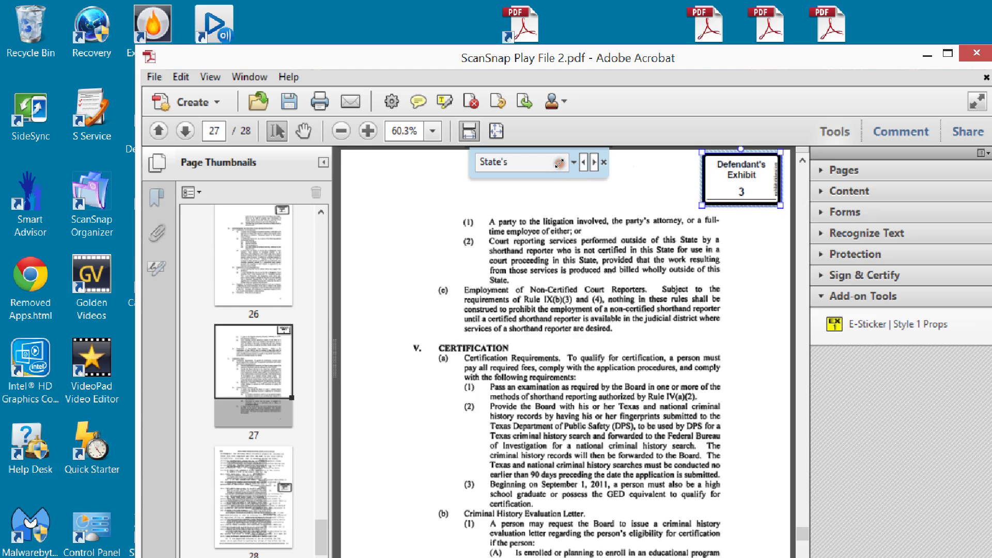
{"action": "left_click_drag", "start_coordinate": [590, 140], "coordinate": [586, 145]}
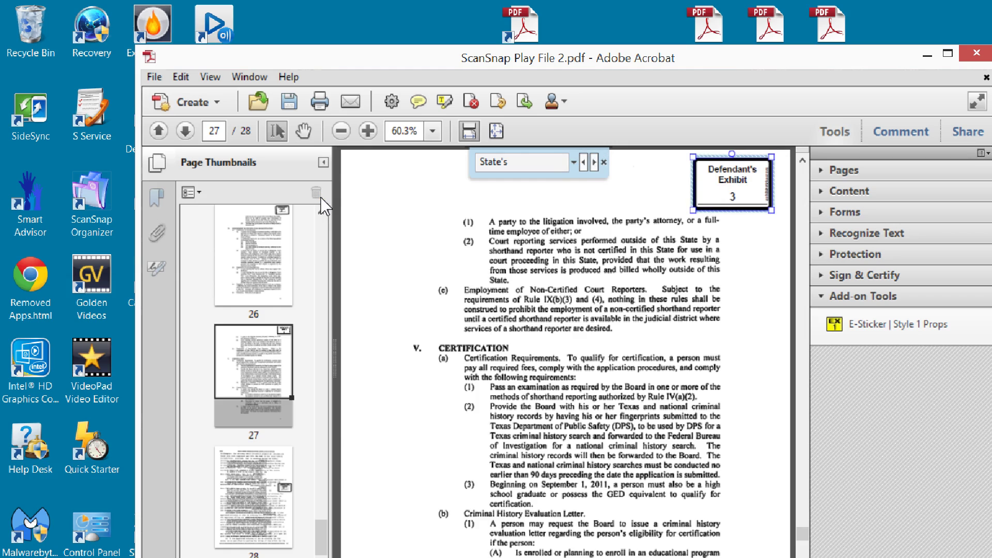
- Search the document for "Defendant's" and repeat the search for further matches
{"action": "key", "text": "Tab"}
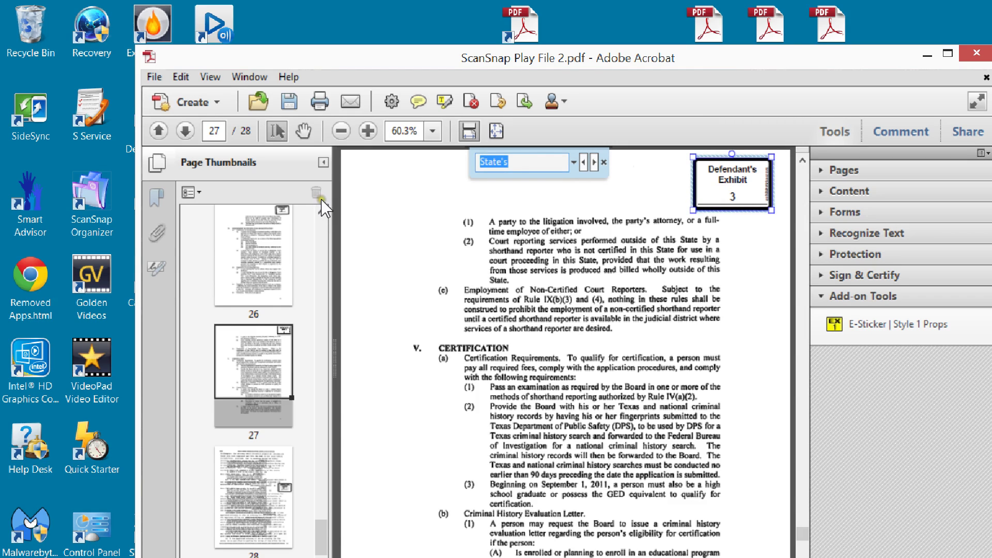
{"action": "type", "text": "Defenad"}
{"action": "key", "text": "BackSpace"}
{"action": "key", "text": "BackSpace"}
{"action": "type", "text": "dant's"}
{"action": "key", "text": "Return"}
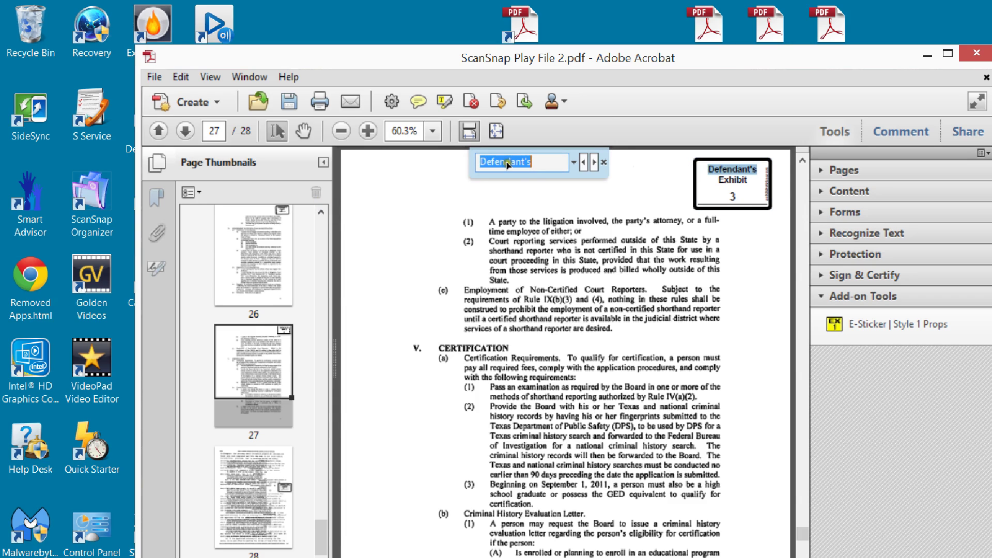
{"action": "key", "text": "Return"}
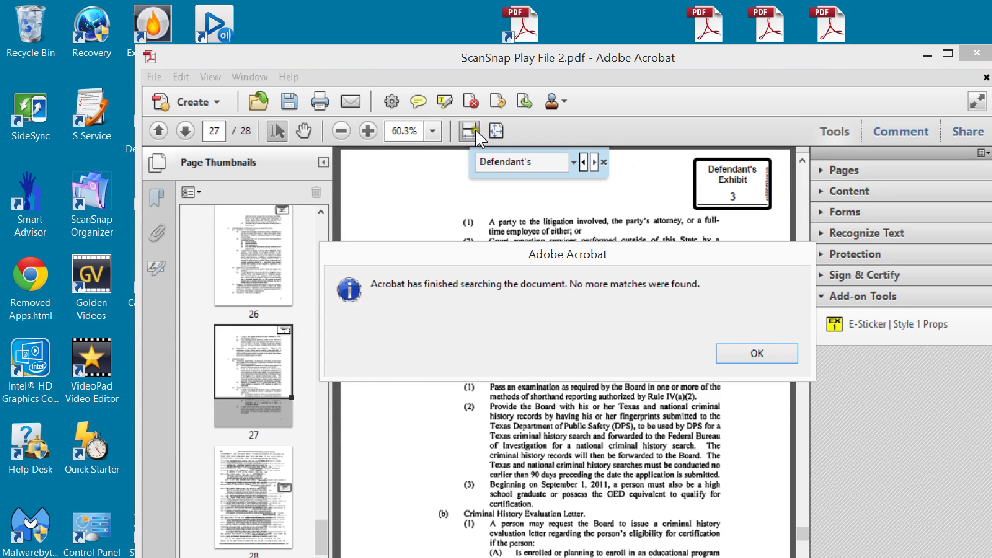
{"action": "key", "text": "Return"}
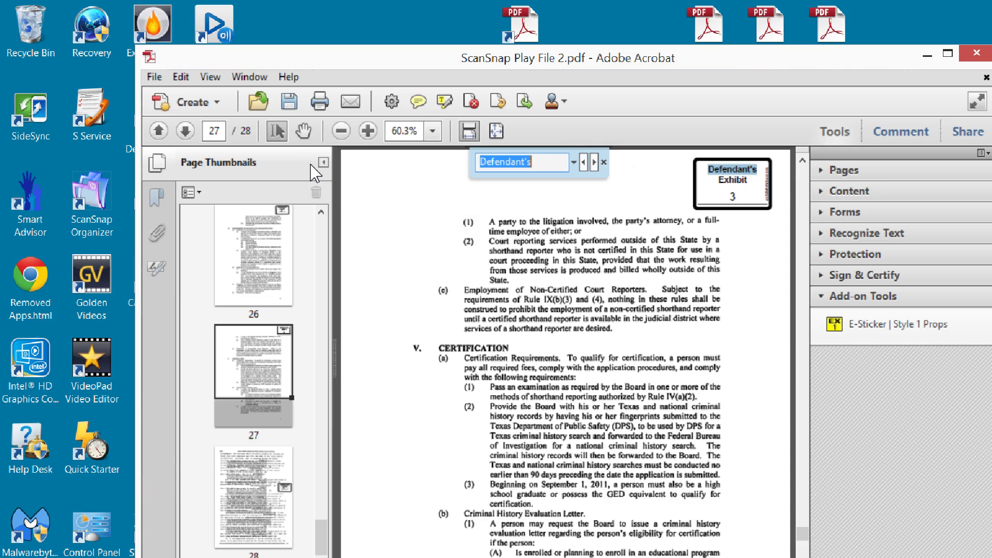
- Select page 28, where upside-down text overlaps the regular text, and delete it from the document
{"action": "left_click", "coordinate": [199, 397]}
{"action": "key", "text": "Down"}
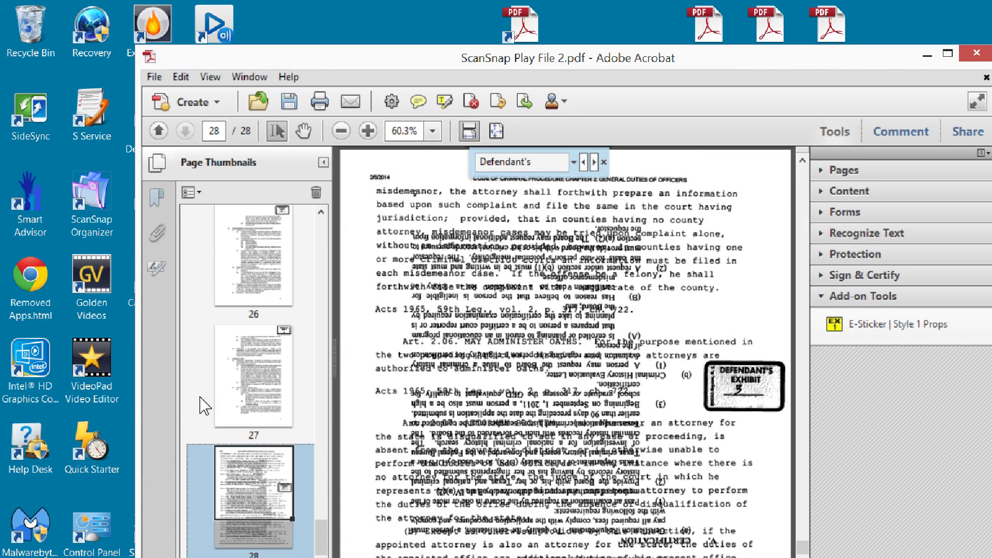
{"action": "key", "text": "Delete"}
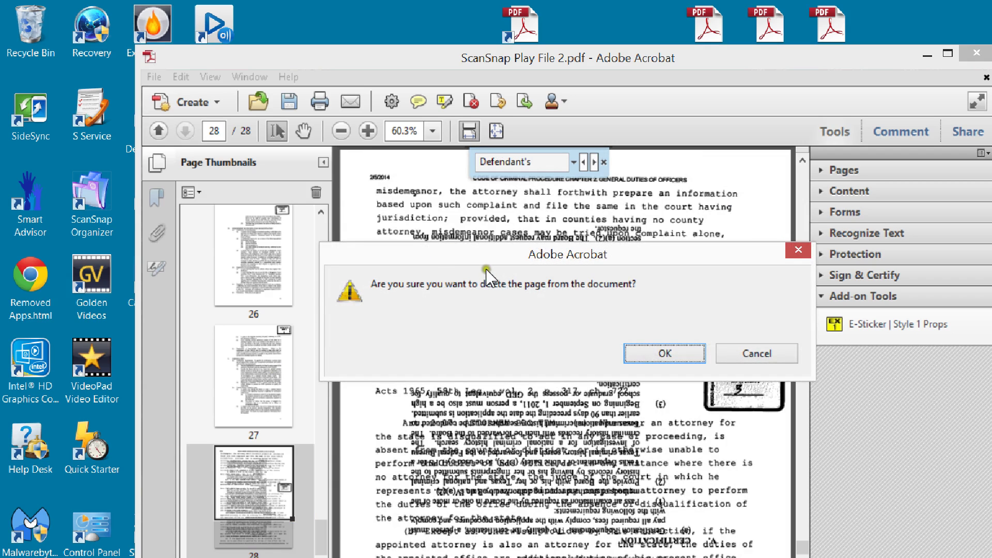
{"action": "left_click", "coordinate": [516, 282]}
{"action": "key", "text": "Return"}
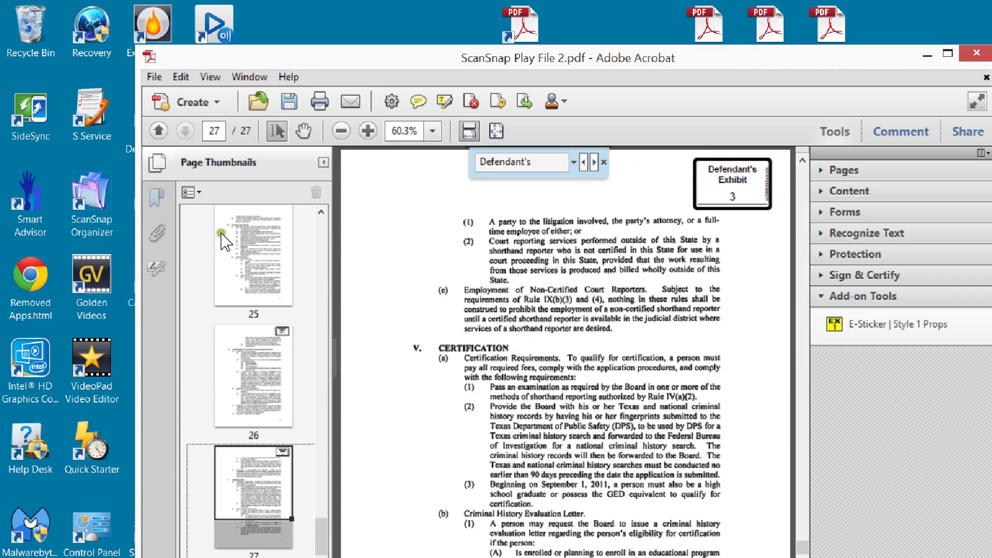
- Move page 26, carrying Defendant's Exhibit 2, behind page 27 and return it to its original place
{"action": "left_click", "coordinate": [220, 281]}
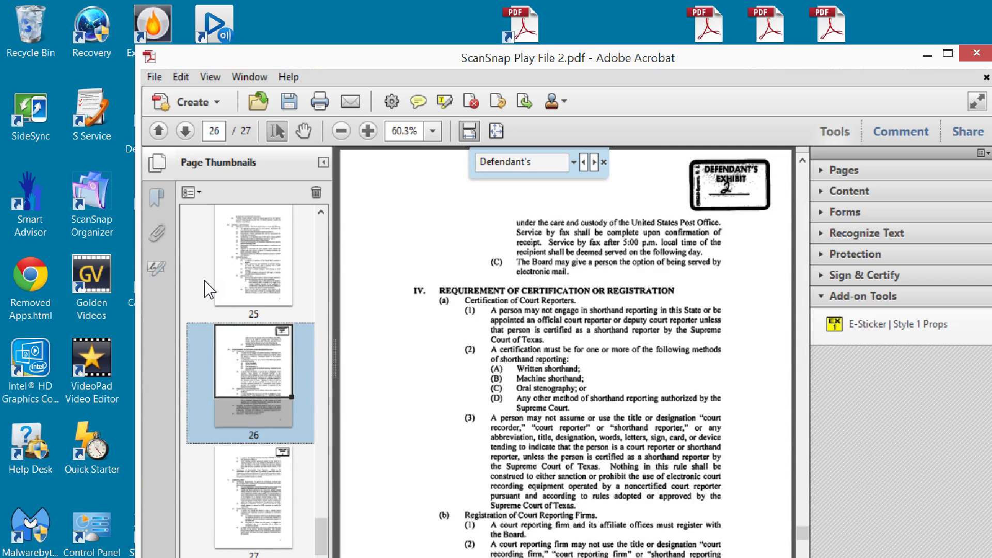
{"action": "left_click", "coordinate": [206, 437]}
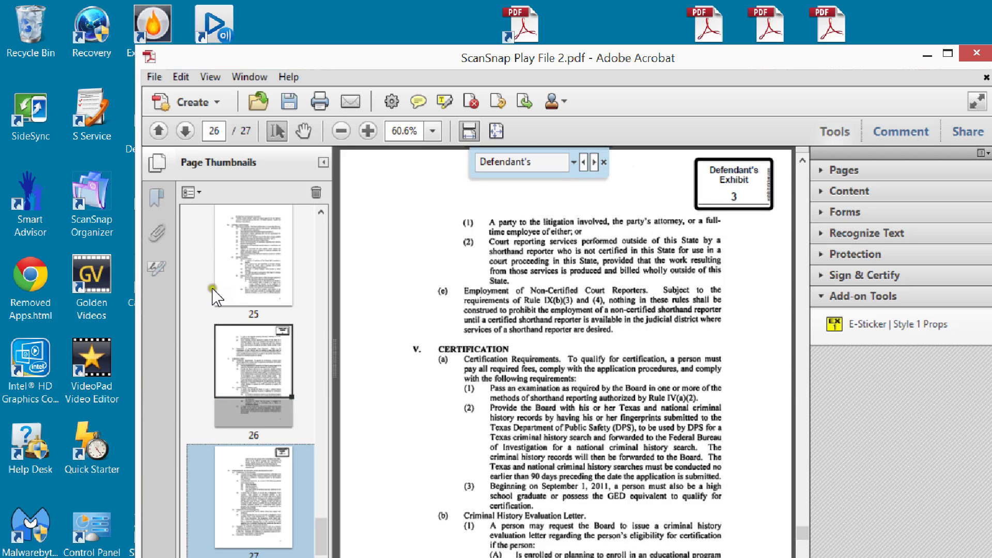
{"action": "left_click", "coordinate": [222, 400]}
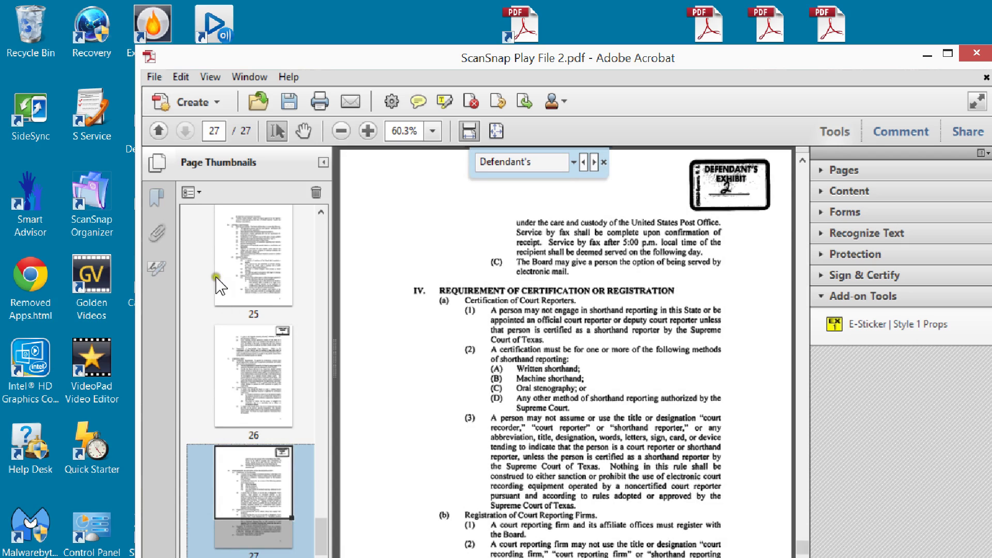
{"action": "mouse_move", "coordinate": [207, 282]}
{"action": "left_mouse_down"}
{"action": "mouse_move", "coordinate": [201, 451]}
{"action": "mouse_move", "coordinate": [195, 399]}
{"action": "mouse_move", "coordinate": [210, 297]}
{"action": "left_mouse_up"}
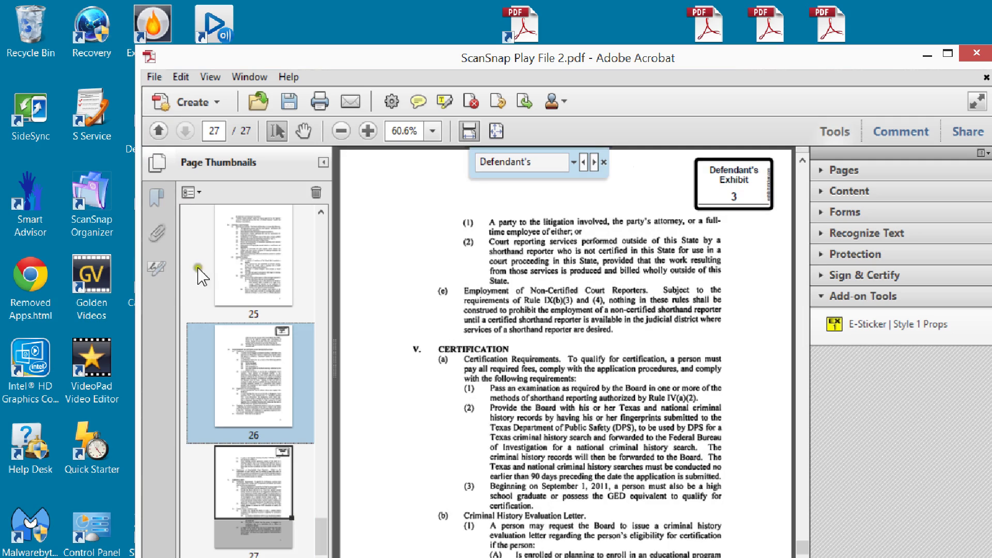
{"action": "left_click_drag", "start_coordinate": [227, 319], "coordinate": [206, 395]}
- Insert the Request for Temporary Reporter Play Document PDF dated 5/1/2014 3:37 PM from My Scans after the last page and view it
{"action": "left_click", "coordinate": [223, 207]}
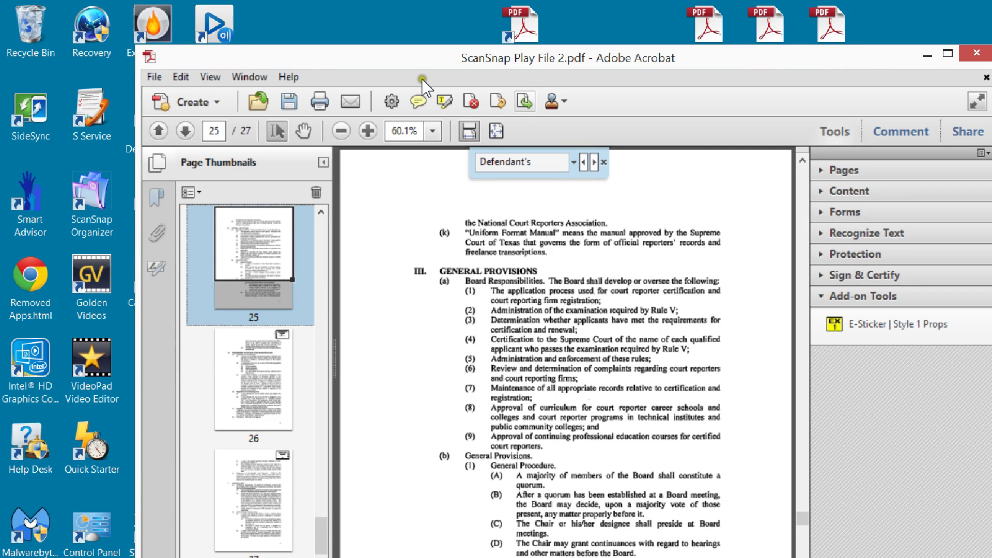
{"action": "left_click", "coordinate": [525, 101]}
{"action": "left_click", "coordinate": [372, 344]}
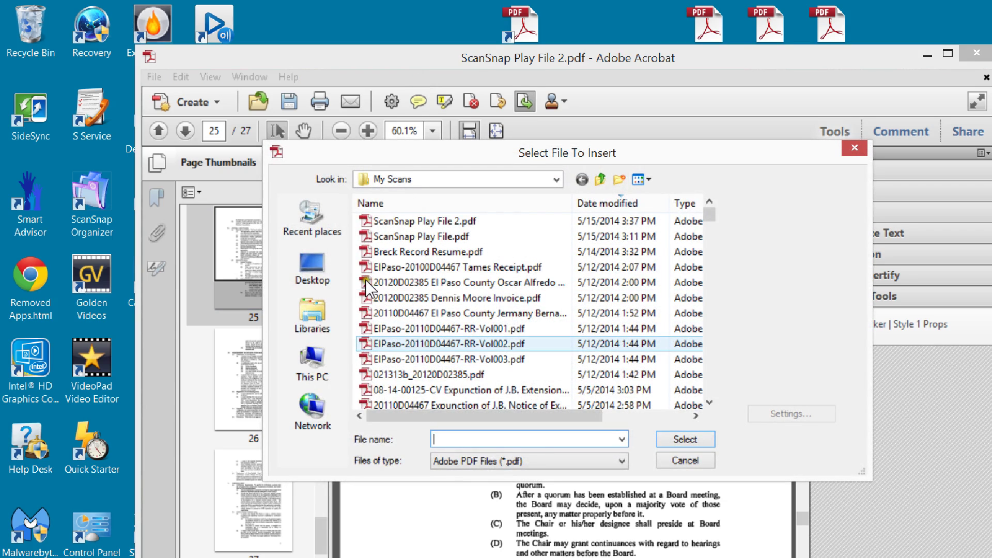
{"action": "scroll", "coordinate": [367, 287], "scroll_direction": "down", "scroll_amount": 4}
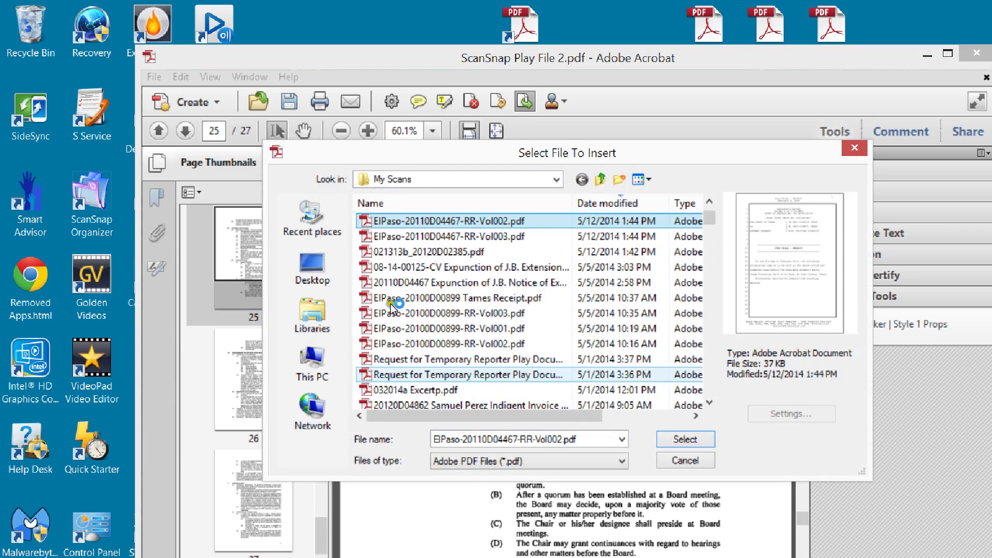
{"action": "left_click", "coordinate": [398, 359]}
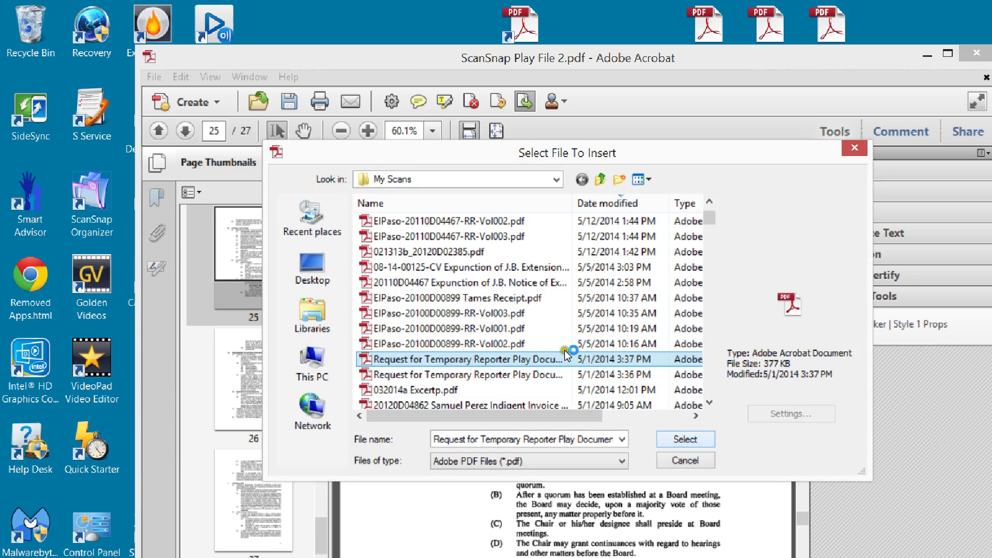
{"action": "double_click", "coordinate": [547, 358]}
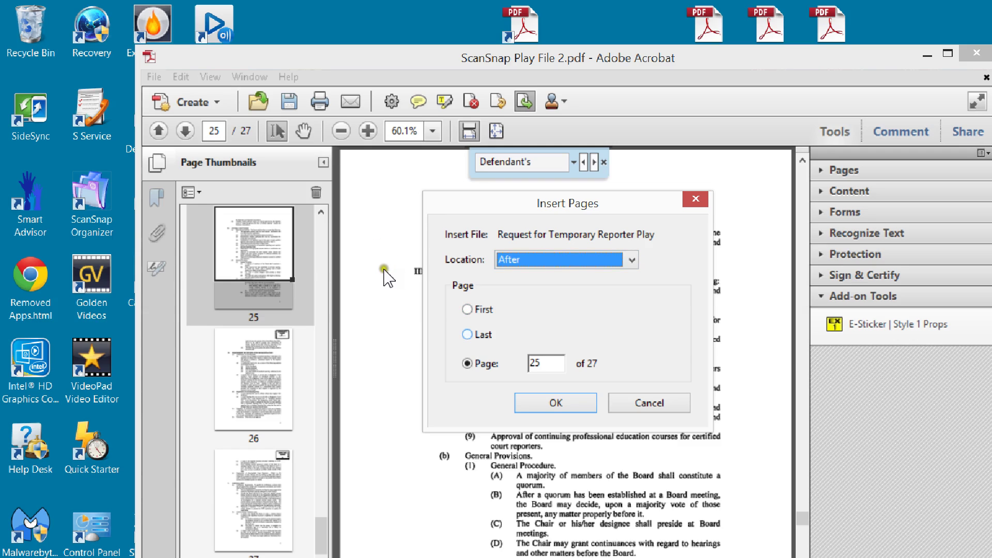
{"action": "key", "text": "alt+l"}
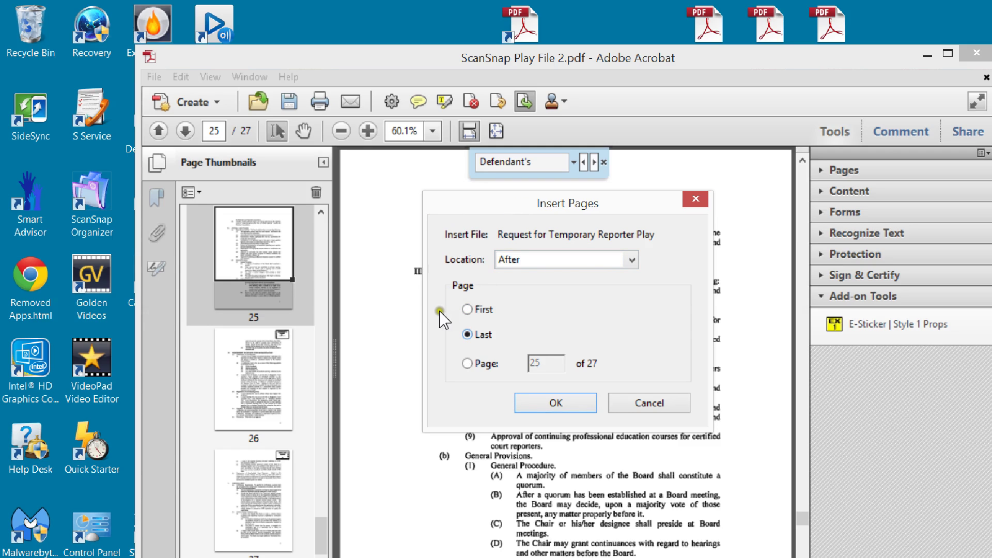
{"action": "key", "text": "Return"}
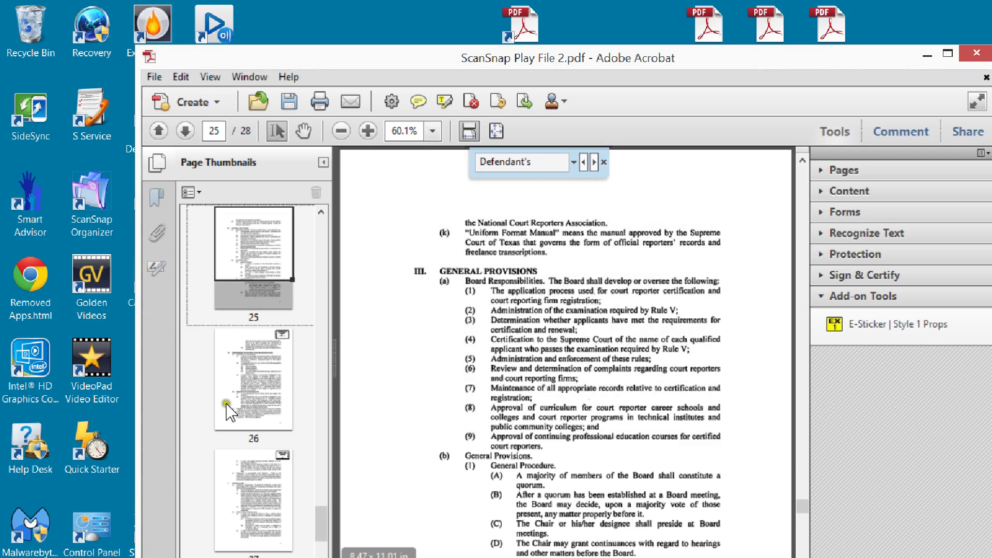
{"action": "scroll", "coordinate": [227, 408], "scroll_direction": "down", "scroll_amount": 2}
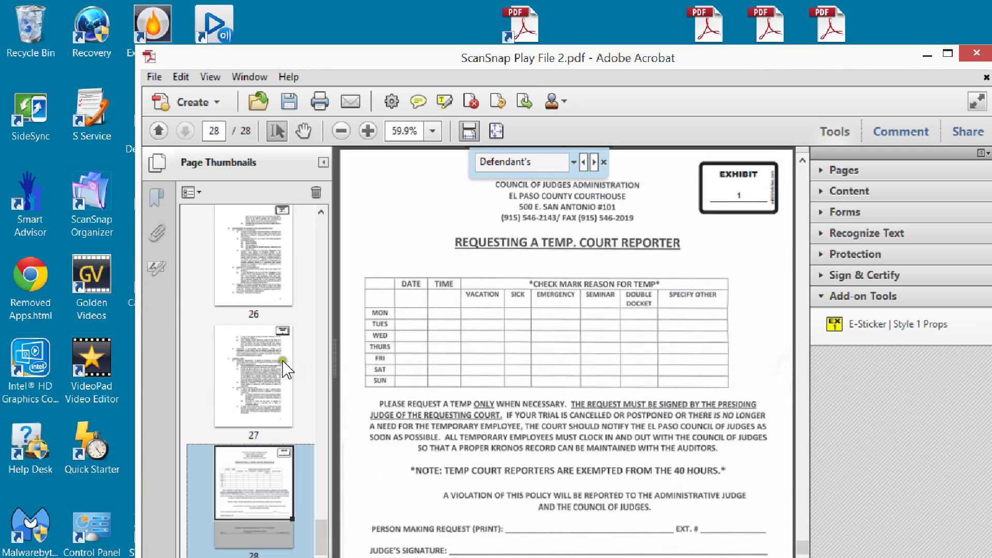